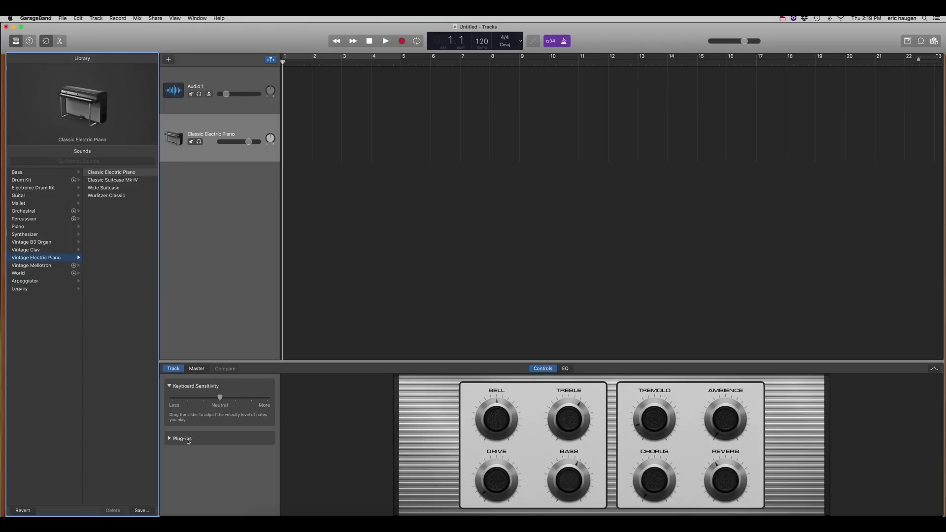
Toggle the Smart Controls pane off and back on for the Classic Electric Piano track
click(48, 43)
click(49, 44)
click(48, 44)
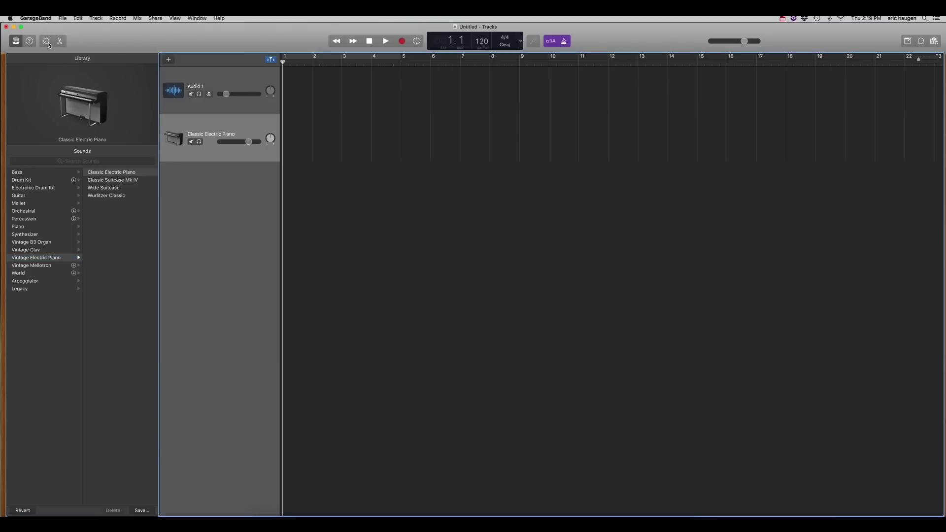
click(49, 46)
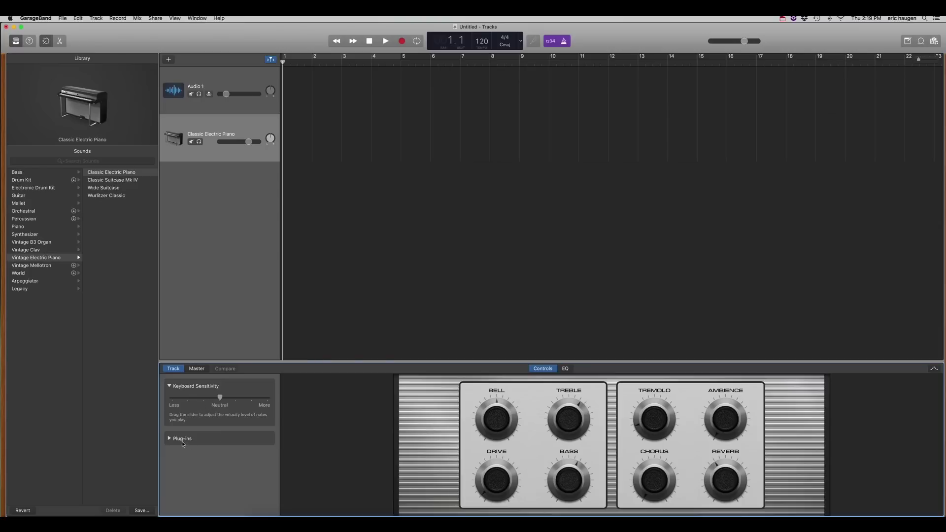
Replace the Classic Electric Piano track's instrument plug-in with stereo EZdrummer and move the plug-in window over the timeline
click(182, 443)
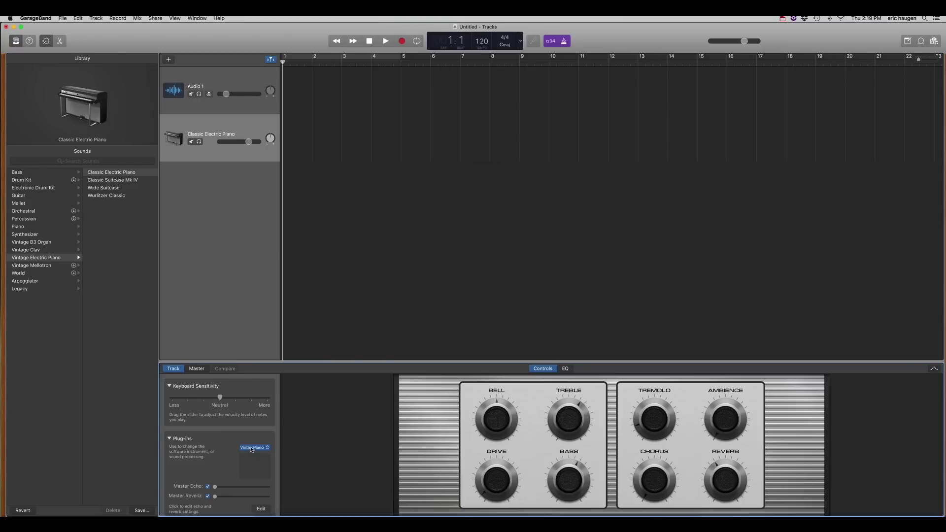
scroll(260, 450, down, 1)
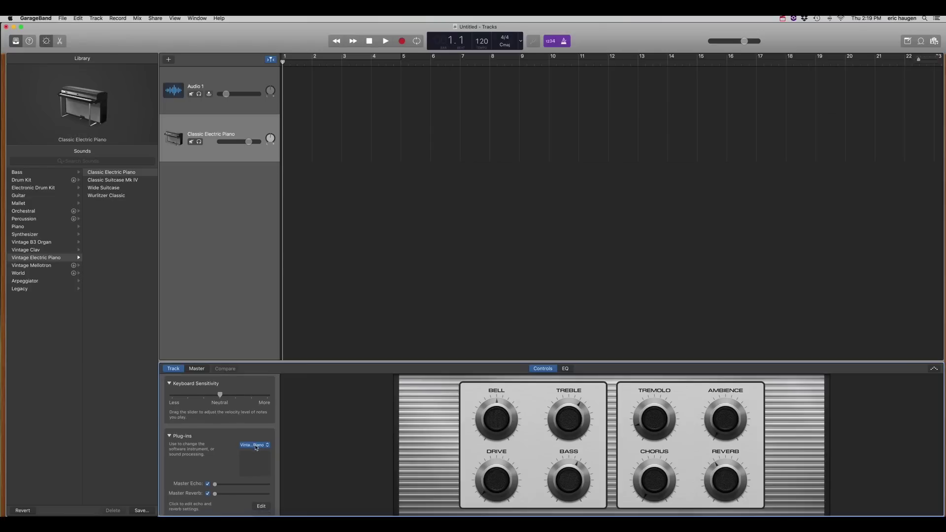
click(257, 449)
mouse_move(263, 469)
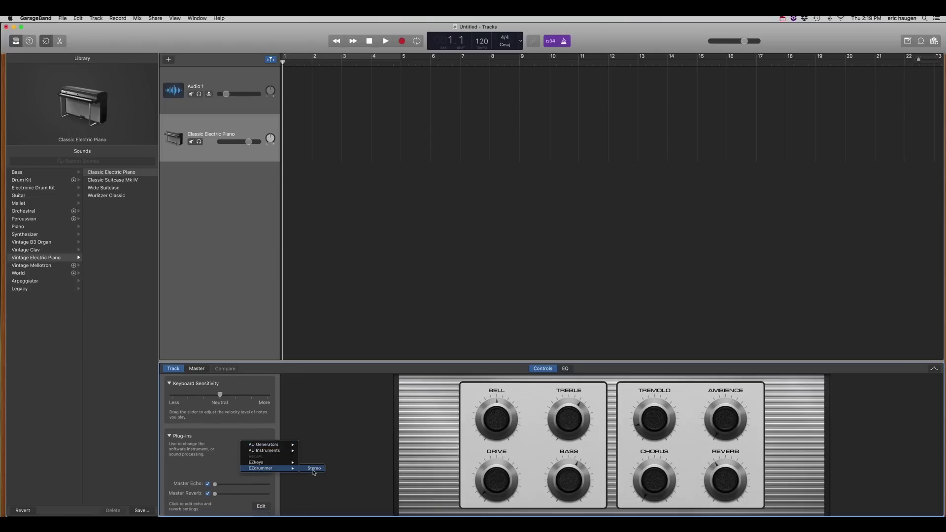
click(314, 470)
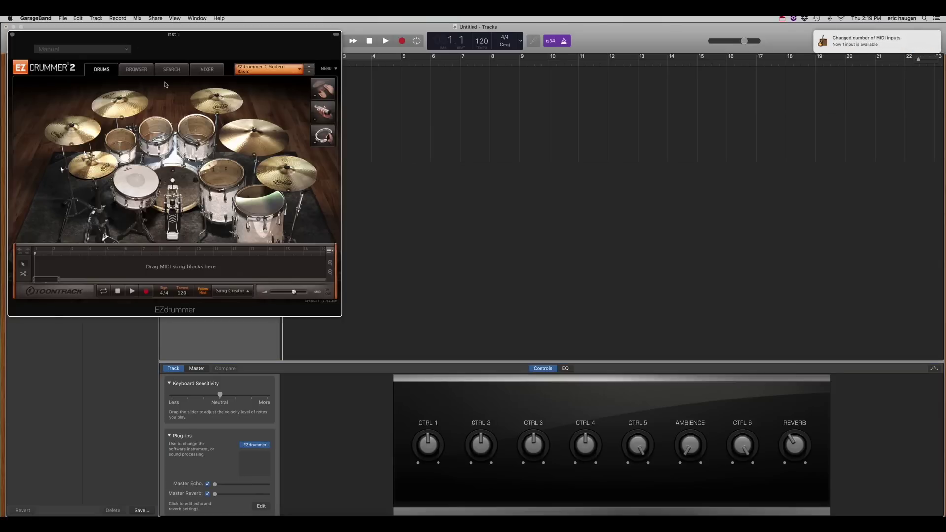
drag(169, 42, 443, 78)
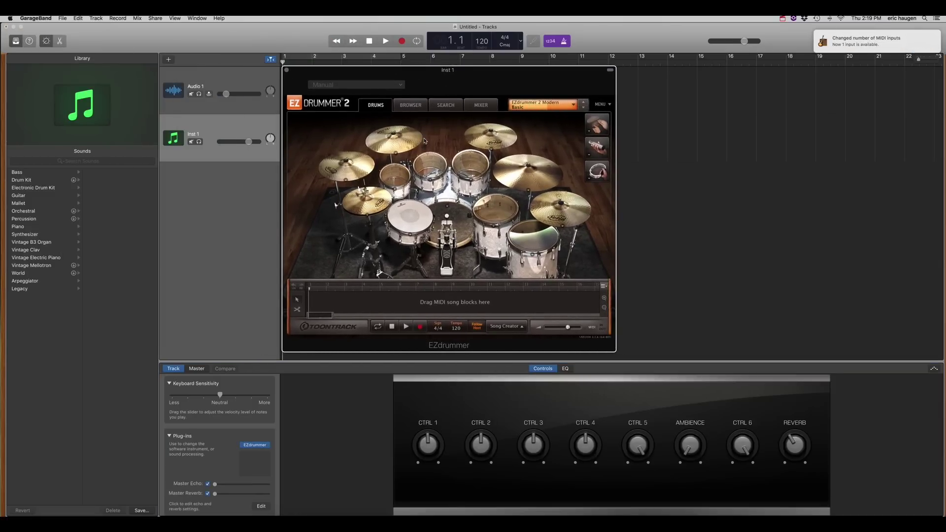
Audition the snare, floor toms and kick drum of the EZdrummer 2 Modern kit
click(411, 220)
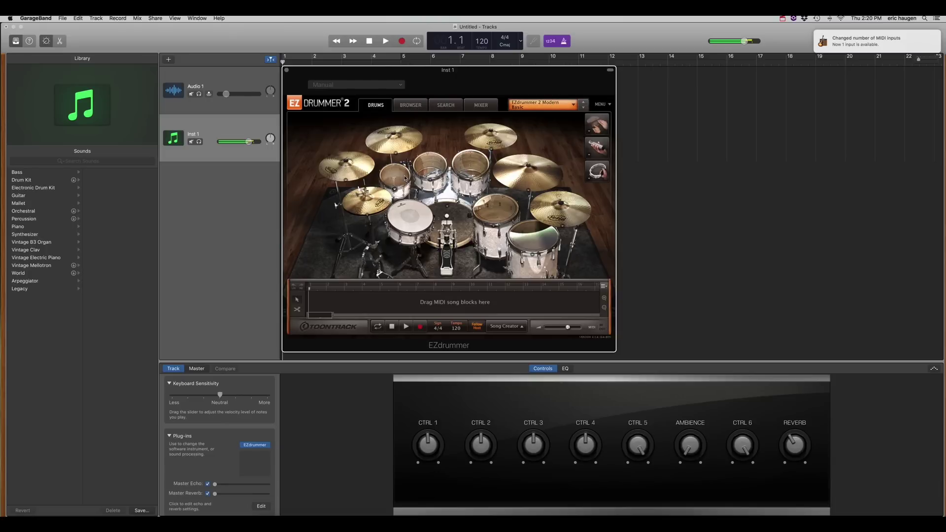
click(495, 209)
click(535, 237)
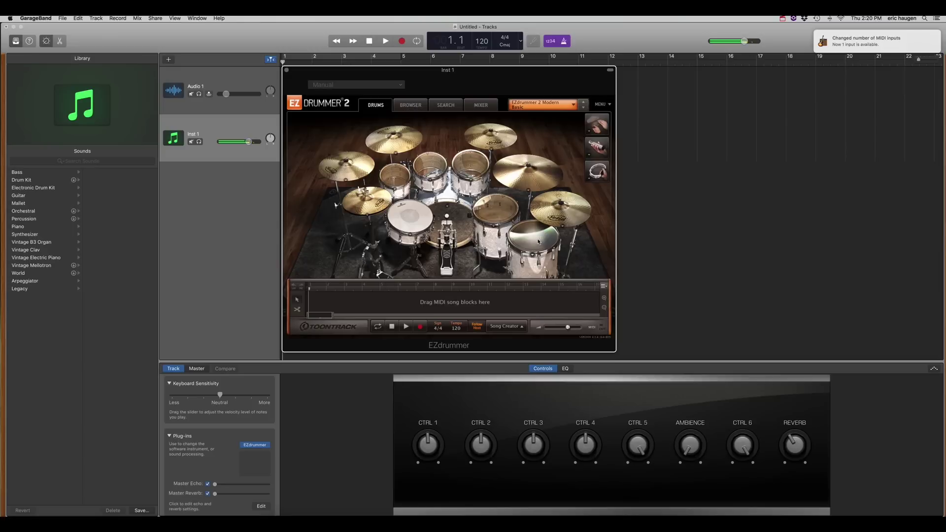
click(450, 226)
Load the Land of Tape preset from the Southern Soul 60s drum kit in EZdrummer
click(536, 105)
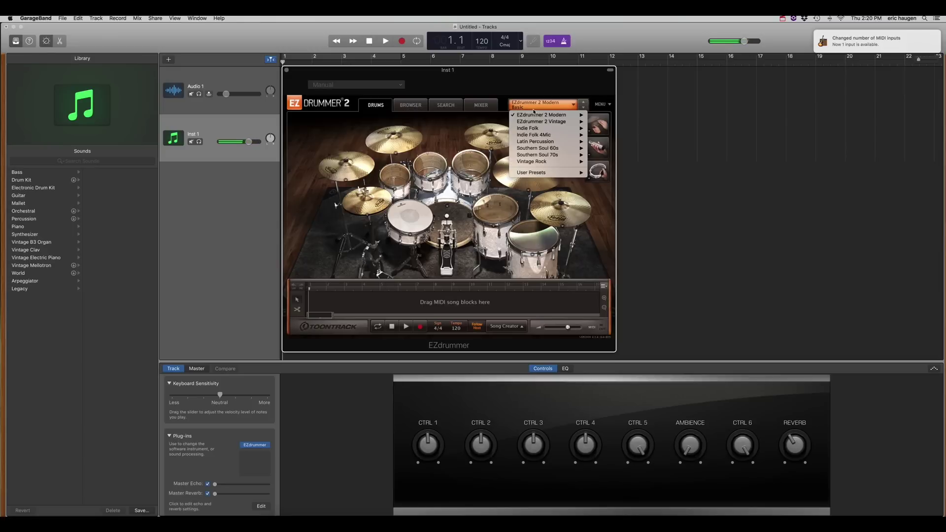
mouse_move(536, 114)
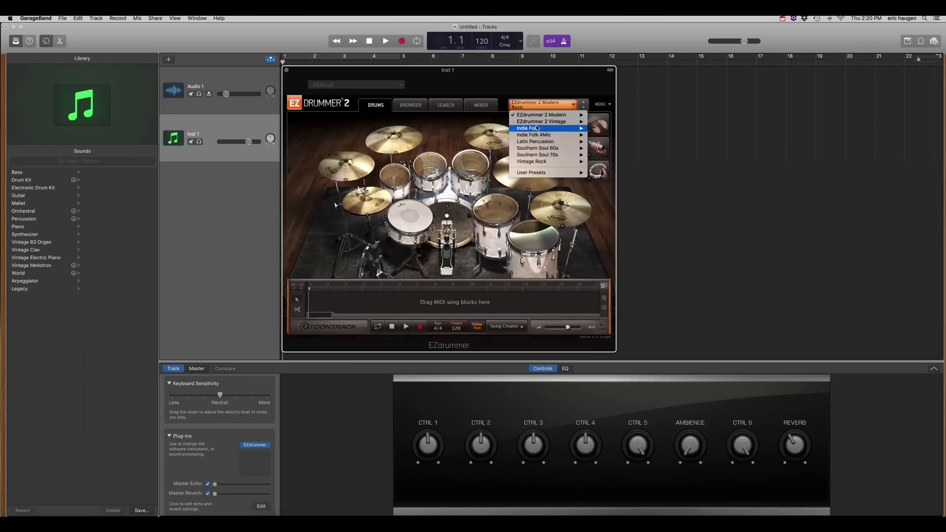
mouse_move(538, 149)
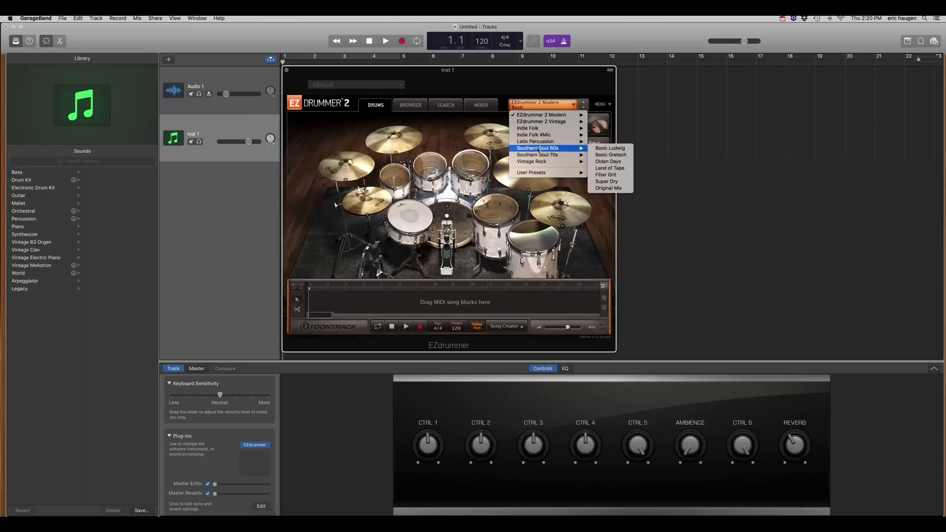
click(611, 168)
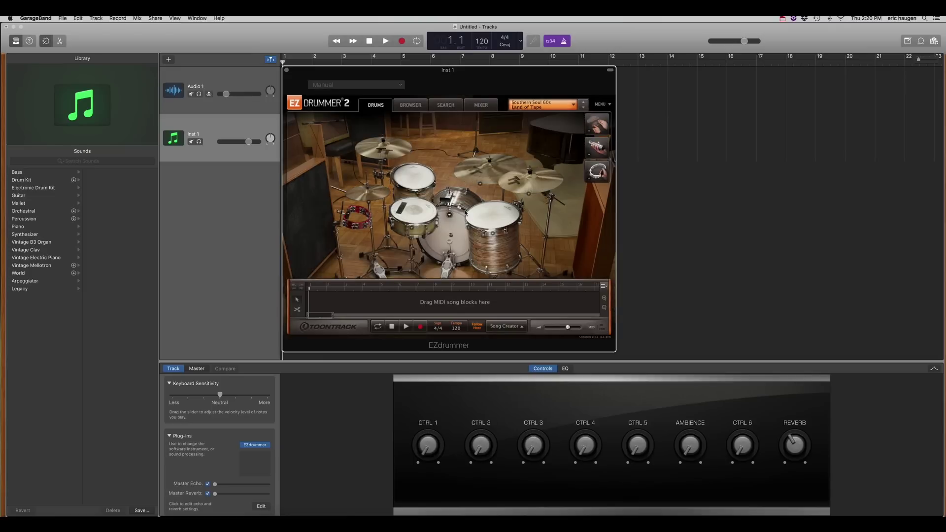
Audition the kick drum and rack tom of the Land of Tape kit
click(447, 236)
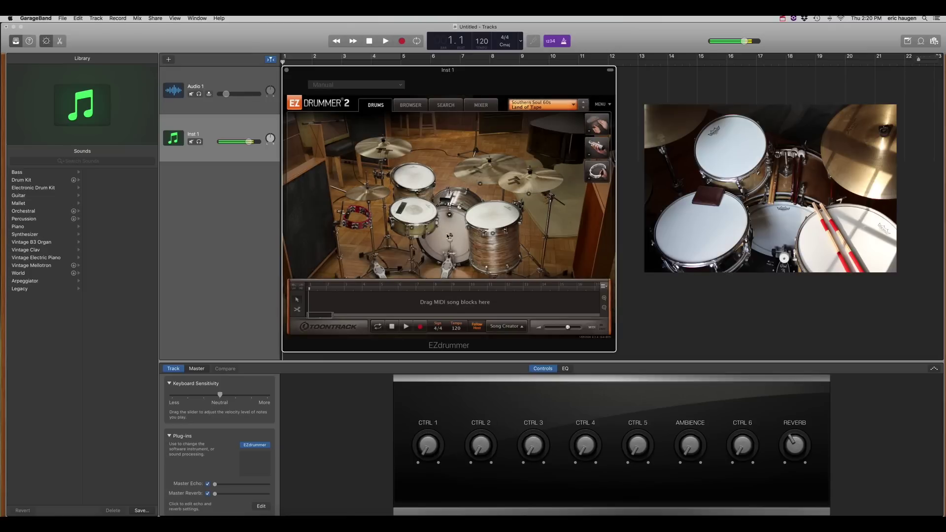
click(417, 180)
click(417, 180)
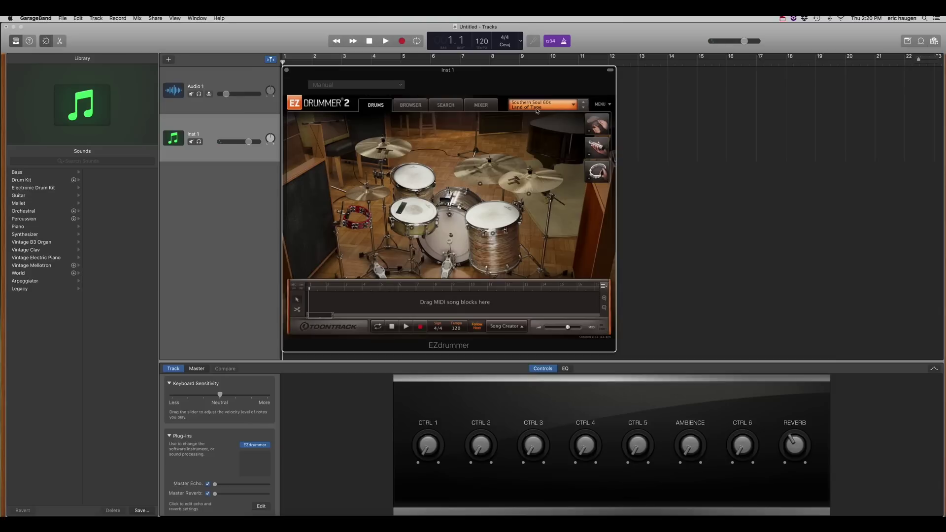
Review the Southern Soul 60s presets and choose Land of Tape again
click(556, 110)
mouse_move(549, 150)
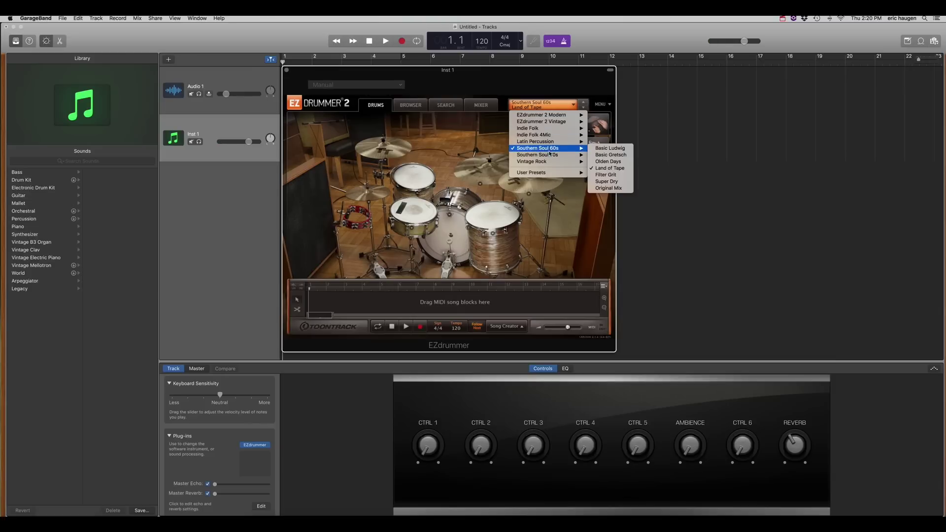
click(607, 168)
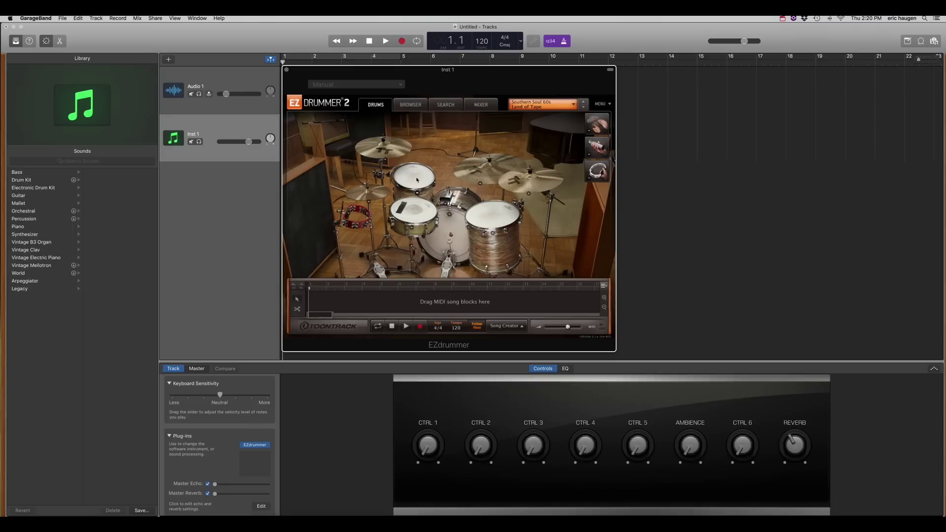
Look through EZdrummer's drums, browser, search and mixer views, finishing in the groove browser
click(412, 105)
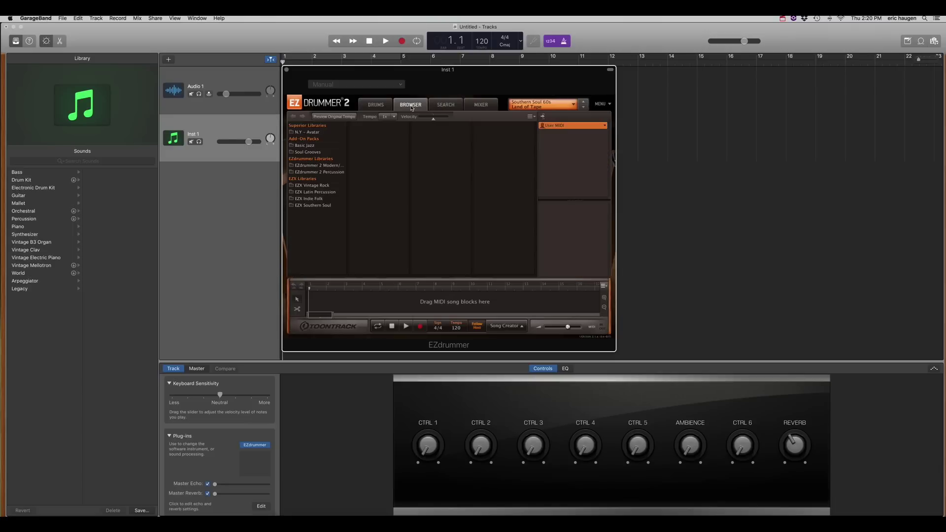
click(373, 106)
click(412, 107)
click(384, 107)
click(407, 107)
click(477, 108)
click(456, 107)
click(474, 108)
click(419, 108)
Compare the groove categories in the EZX Southern Soul and Soul Grooves libraries, finishing in Soul Grooves
click(316, 205)
click(313, 153)
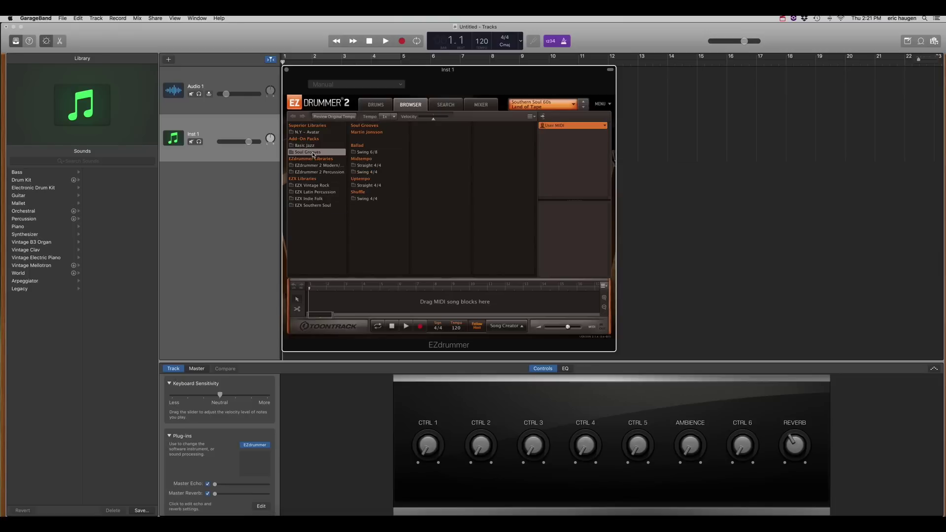
click(319, 208)
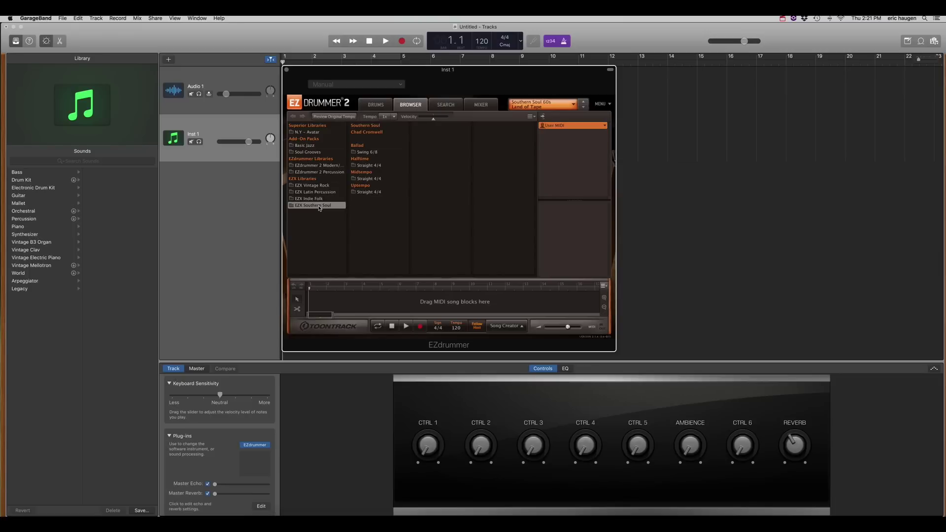
click(312, 153)
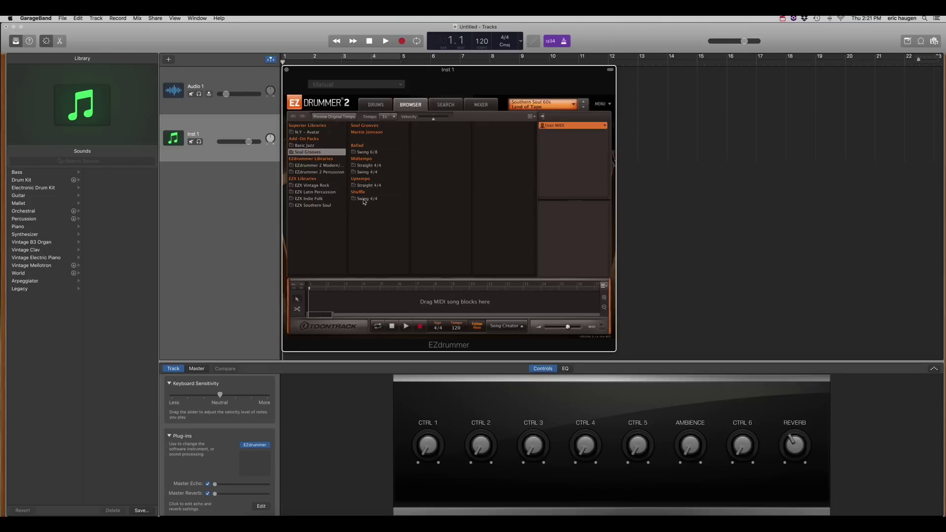
Audition the Brown Sugar intro Variation 01 and verse Variation 02 from the midtempo Swing 4/4 grooves
click(371, 175)
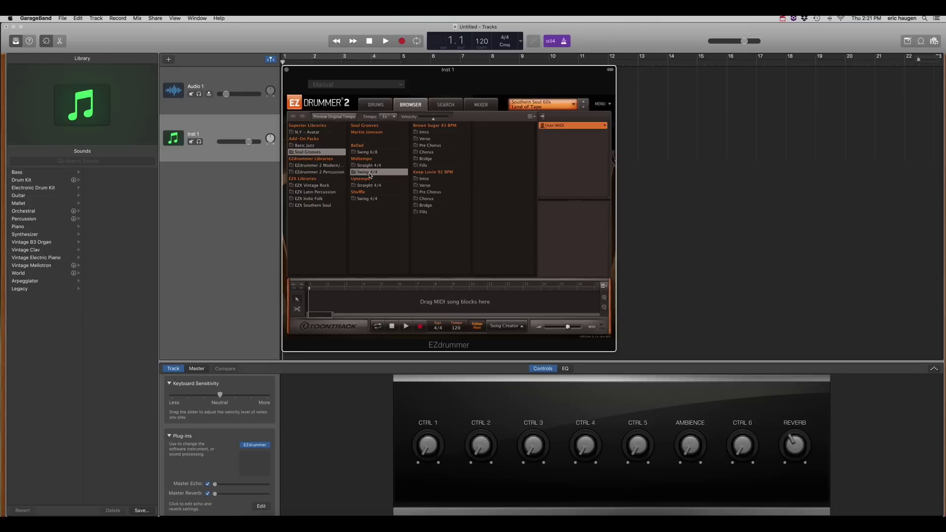
click(426, 134)
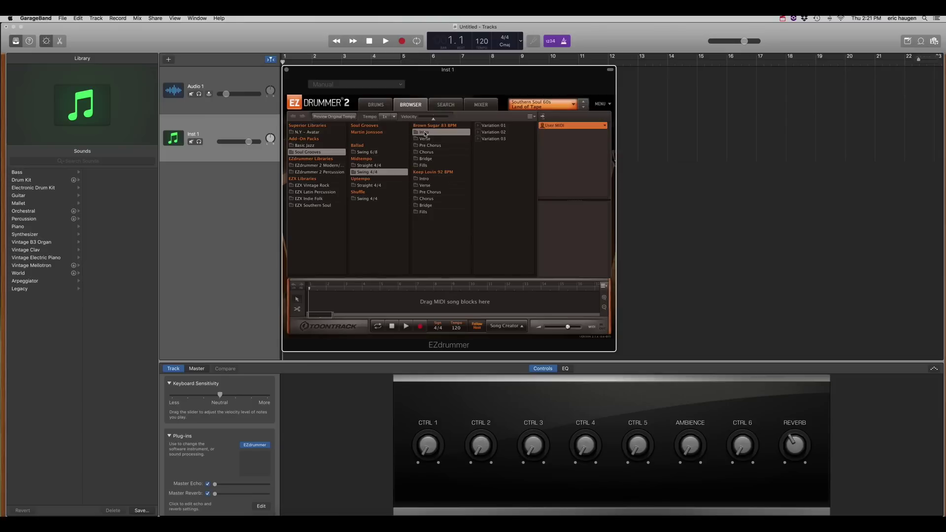
click(479, 126)
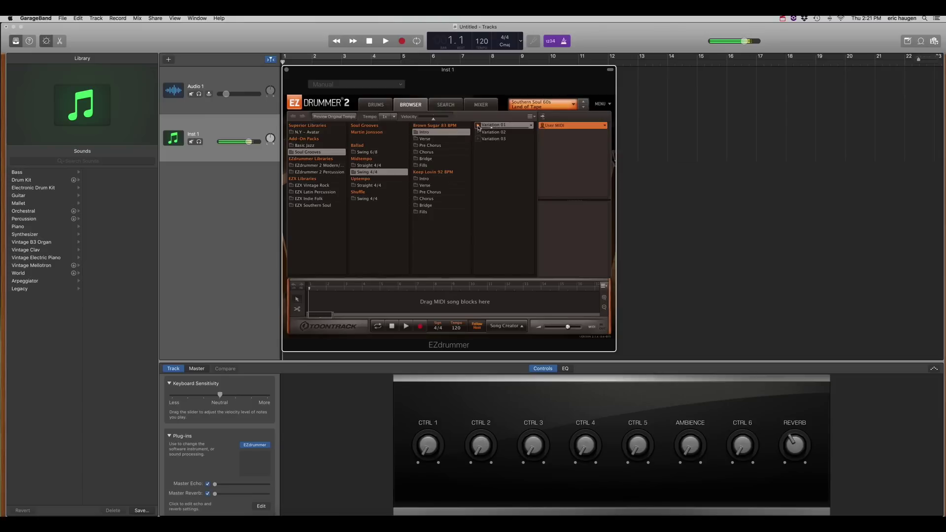
click(436, 140)
click(479, 133)
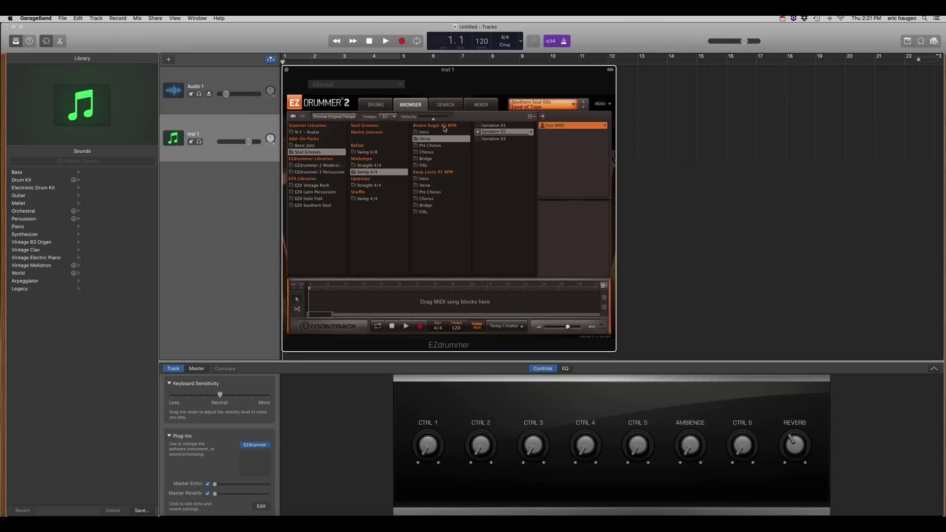
Audition Variations 01 to 03 of the How Sweet intro in the shuffle Swing 4/4 grooves
click(377, 200)
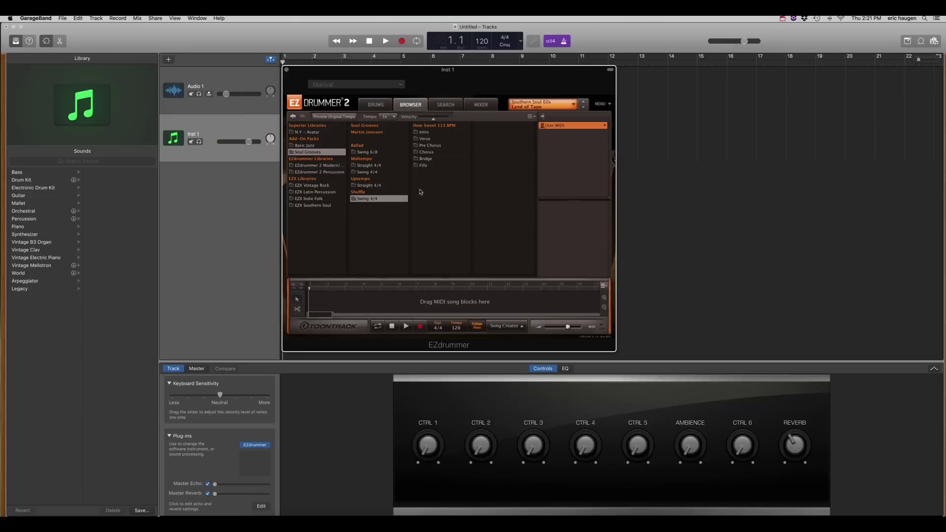
click(429, 140)
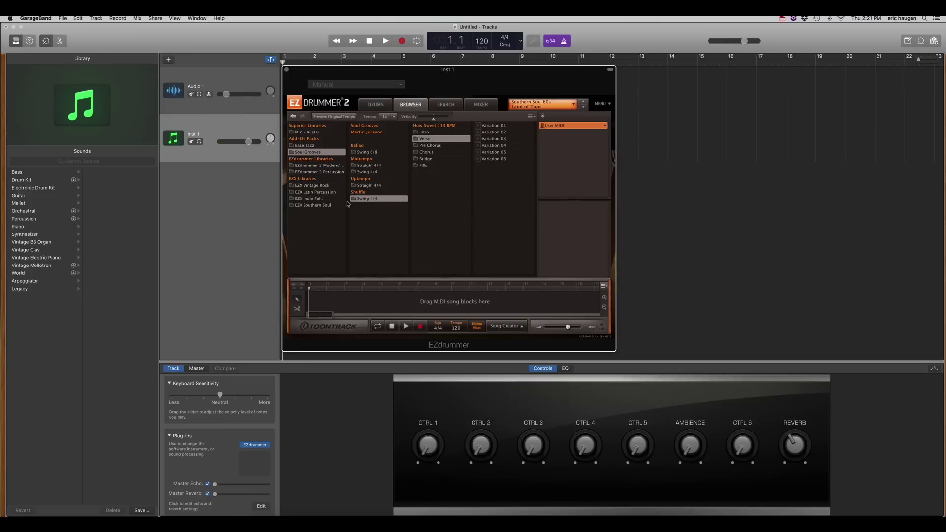
key(Up)
click(479, 126)
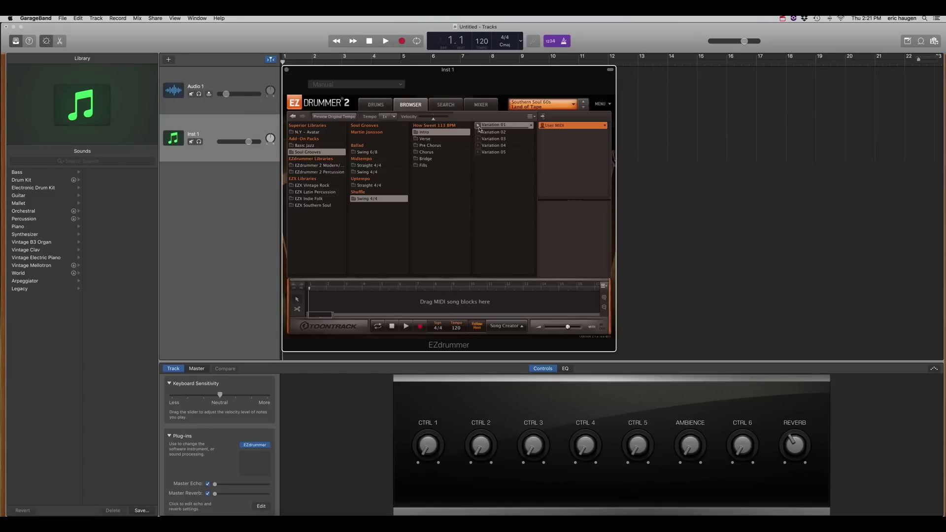
click(478, 126)
click(478, 132)
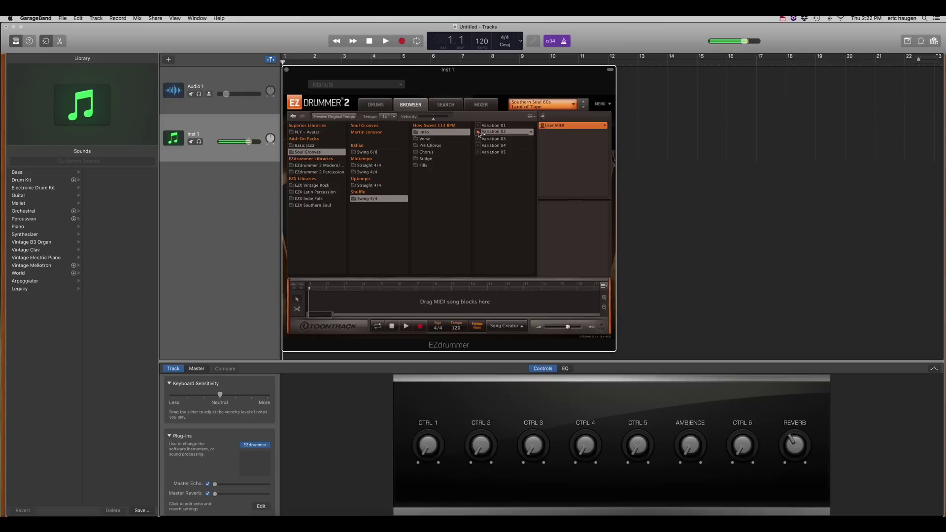
click(478, 139)
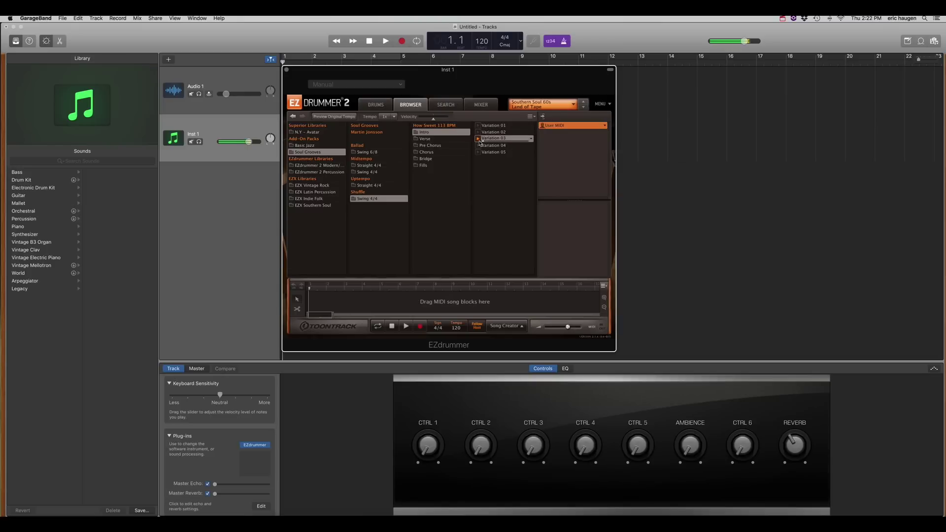
Audition Variations 01 and 02 of the How Sweet verse
click(449, 141)
click(478, 126)
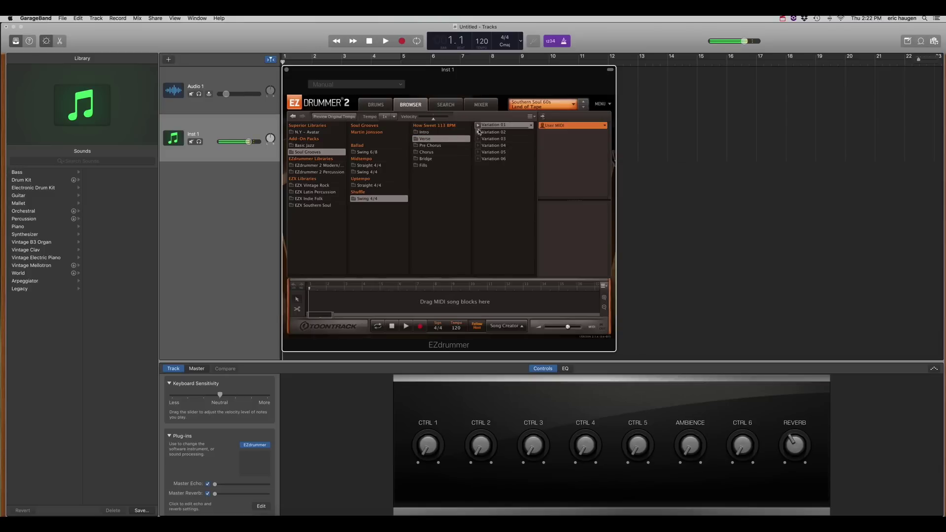
click(479, 132)
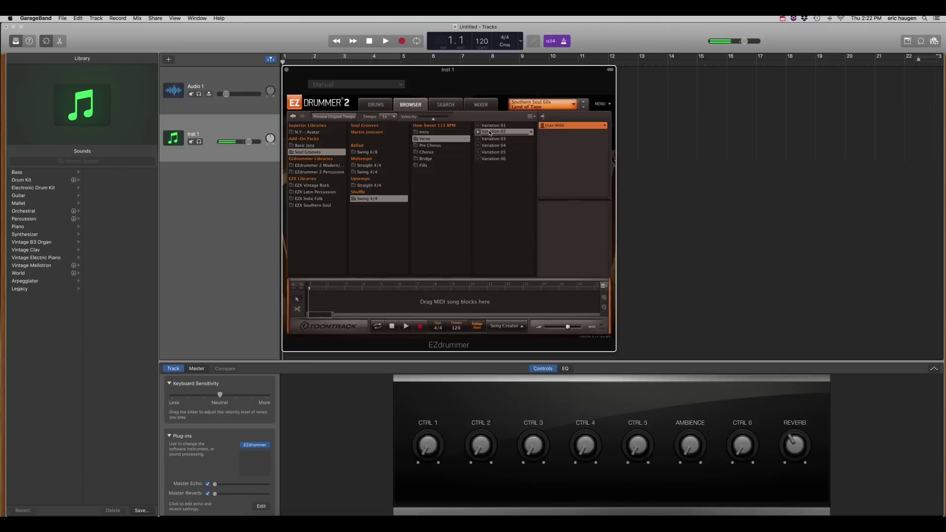
Place the How Sweet verse Variation 02 twice in a row on EZdrummer's song track, trimming the first block to two bars
drag(491, 132, 307, 299)
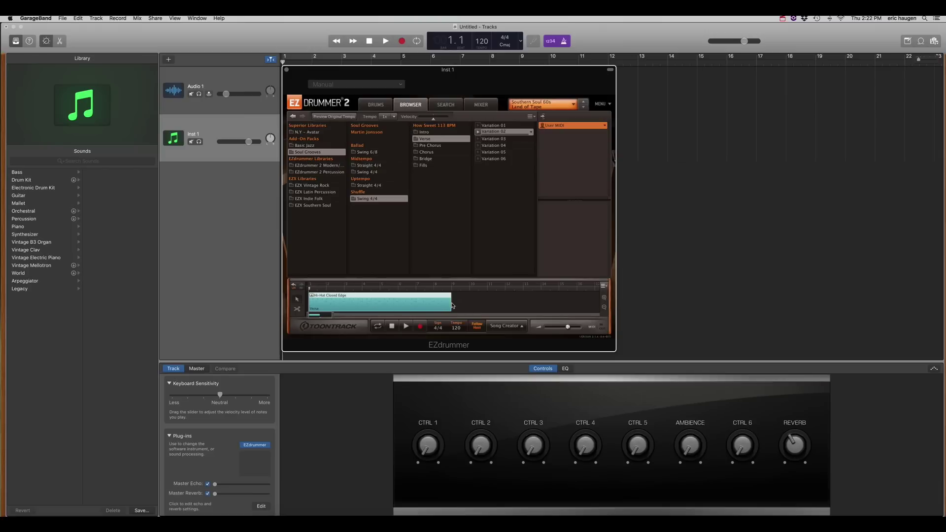
drag(450, 307, 344, 306)
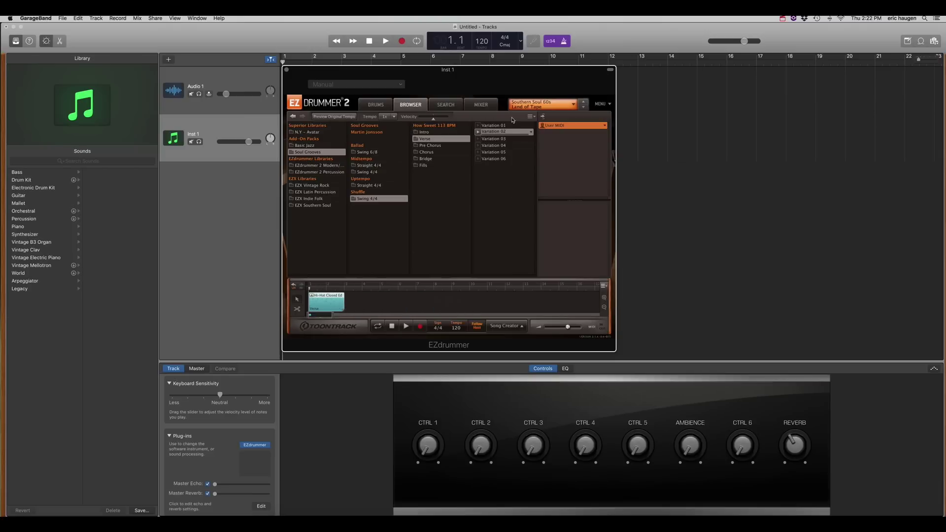
drag(466, 187, 360, 303)
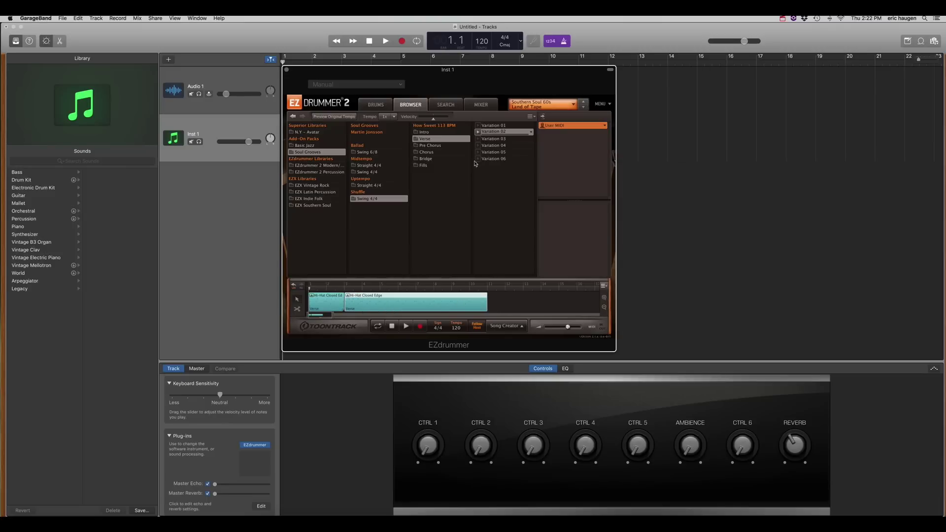
Append three more blocks of the How Sweet verse Variation 02 to the song track and play back its opening
drag(498, 133, 492, 315)
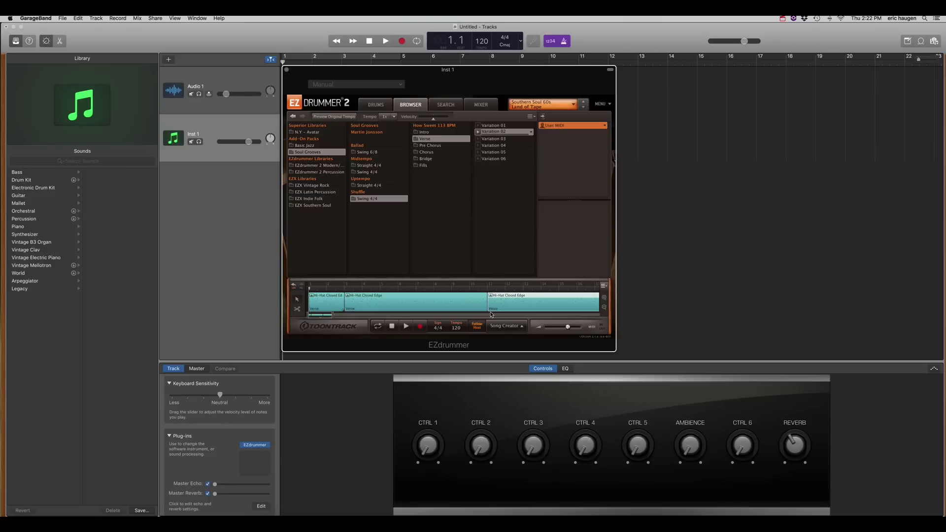
click(604, 308)
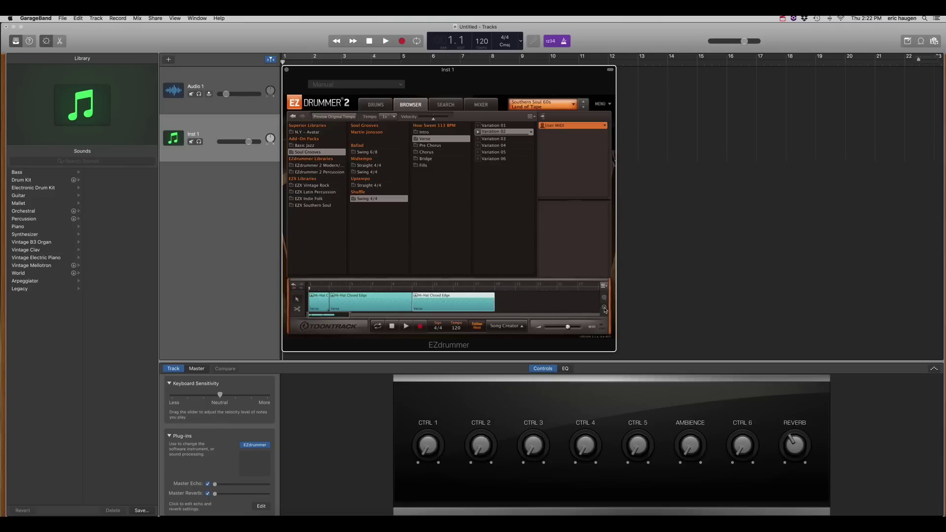
click(605, 308)
drag(497, 132, 443, 297)
drag(499, 132, 498, 299)
scroll(474, 304, down, 1)
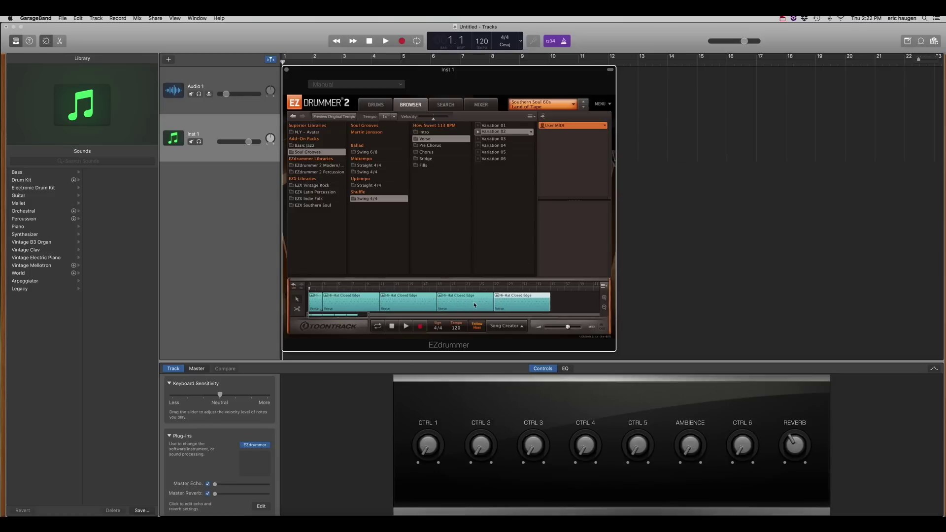
click(406, 326)
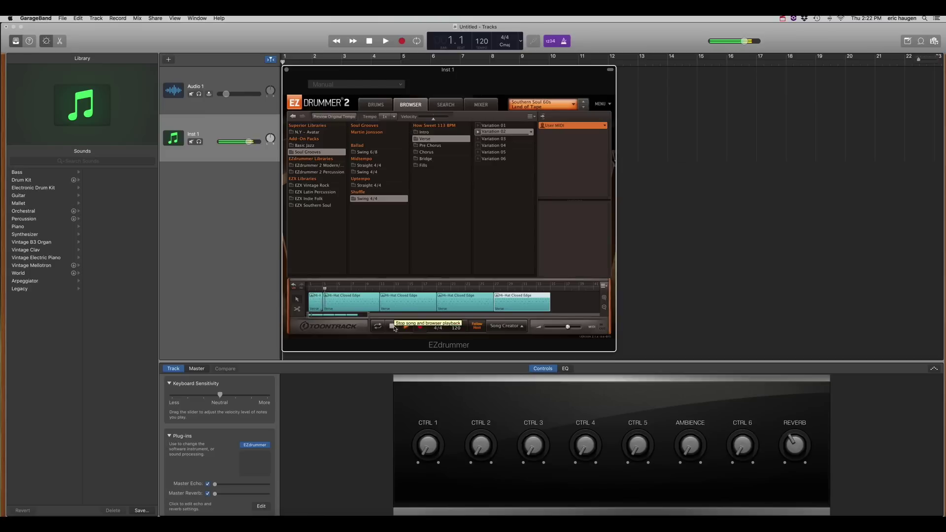
click(392, 326)
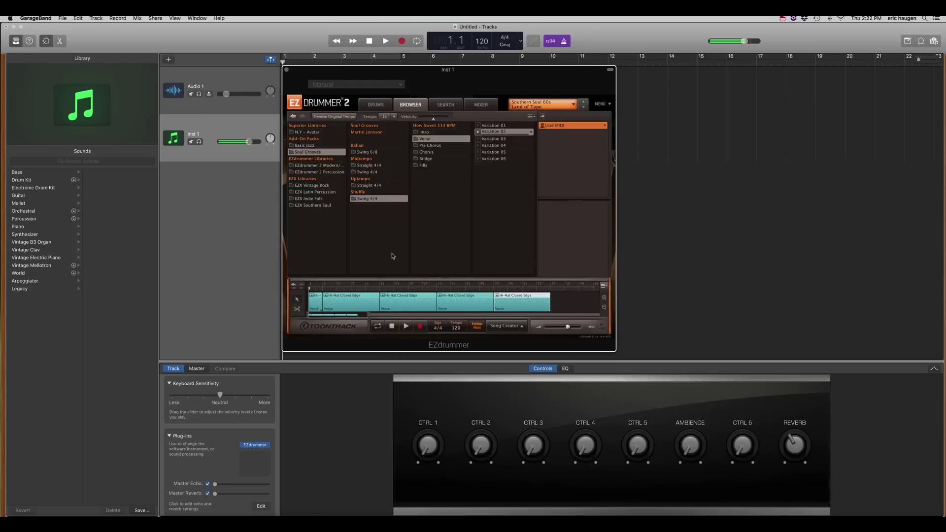
Save the project as "you aint goin nowhere" in the 2019_06_Vids folder on the Glyph 1TB drive
key(super+s)
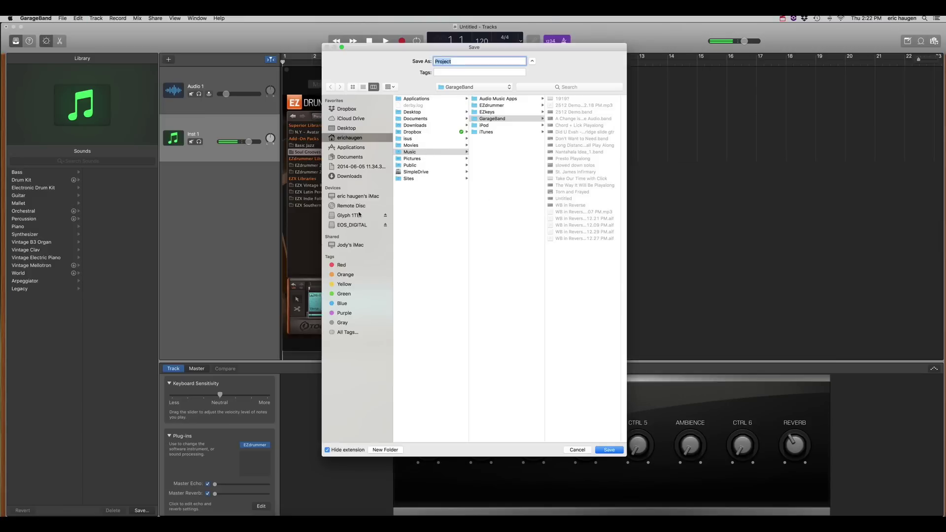
click(359, 215)
click(432, 99)
click(446, 105)
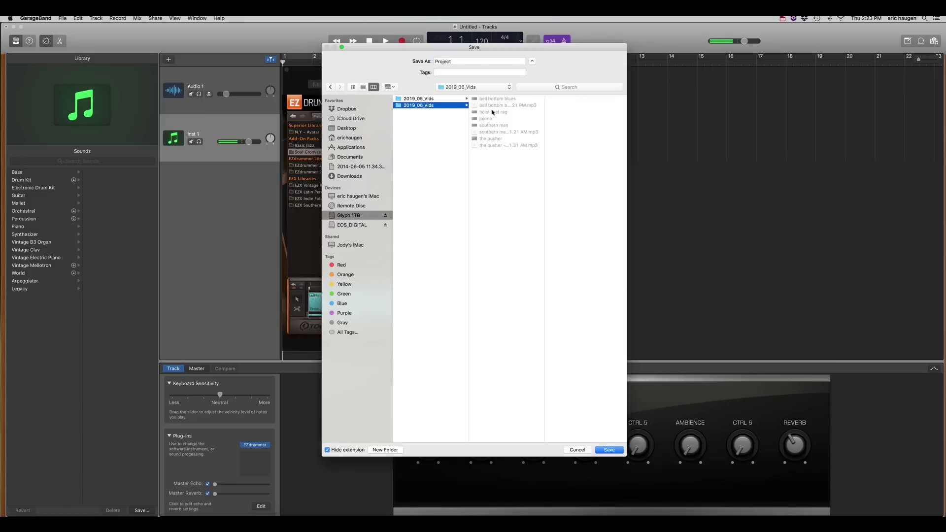
drag(464, 63, 431, 61)
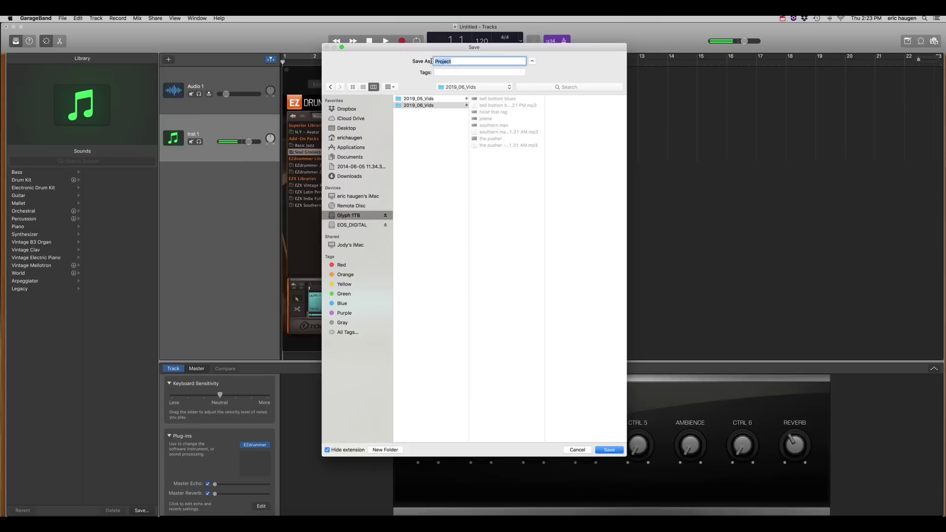
text(you aint going nowhere)
click(466, 62)
key(BackSpace)
click(612, 452)
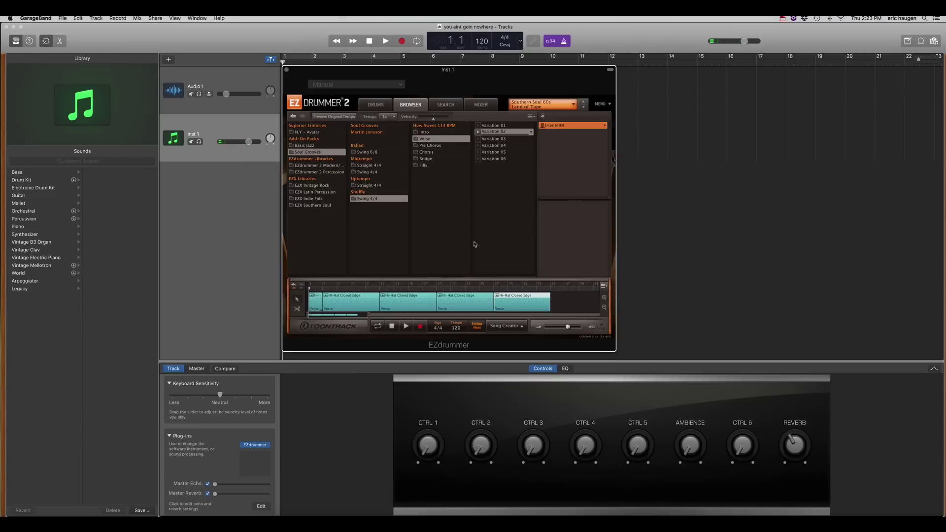
Play the song's opening, audition the kit's alternative snares and choose the 5.5x14" Slingerland 1930s Radio King
click(405, 326)
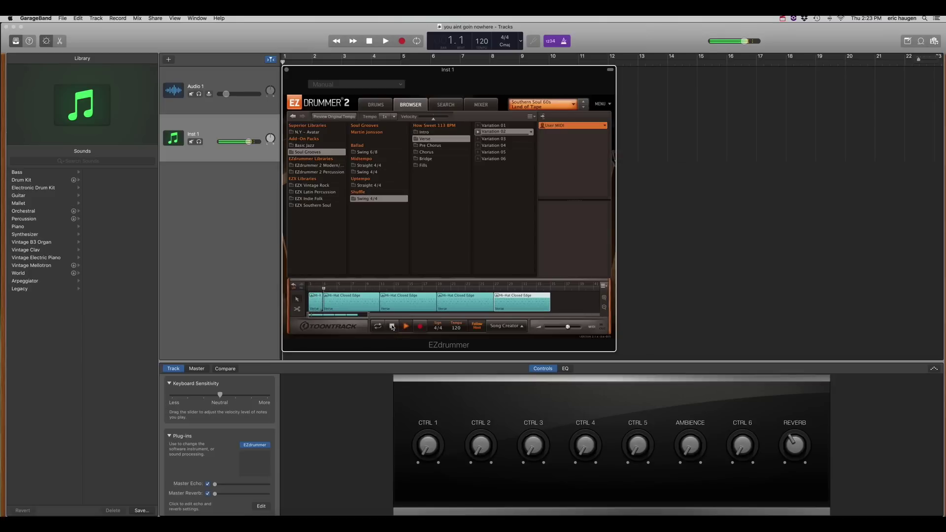
click(393, 326)
click(378, 105)
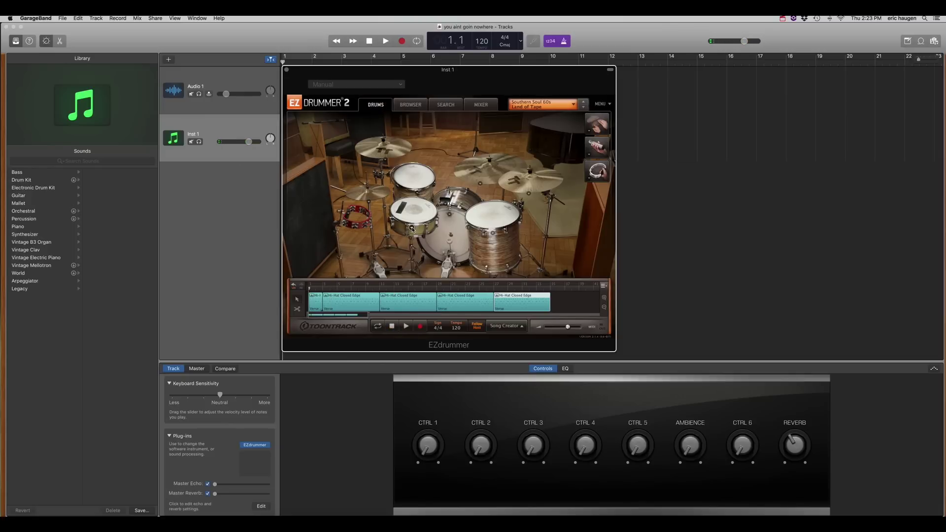
click(412, 229)
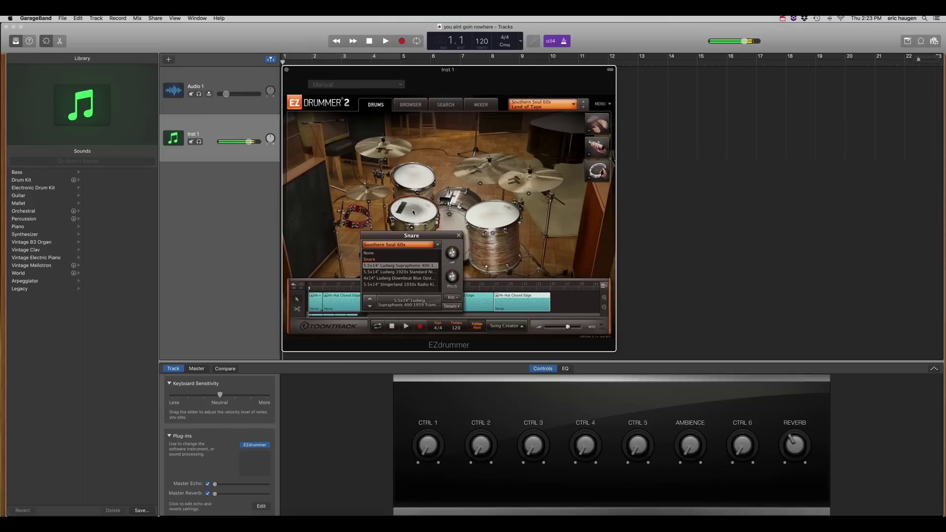
click(376, 272)
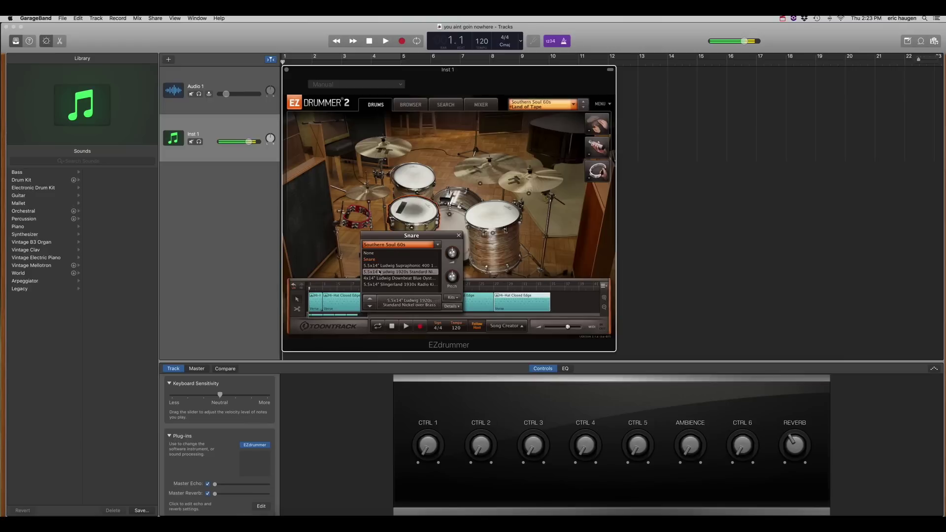
click(370, 279)
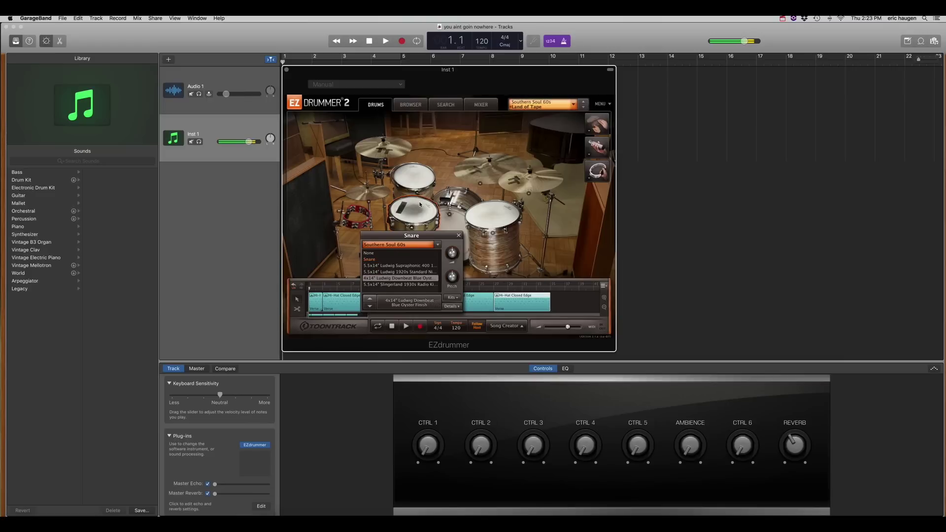
click(369, 285)
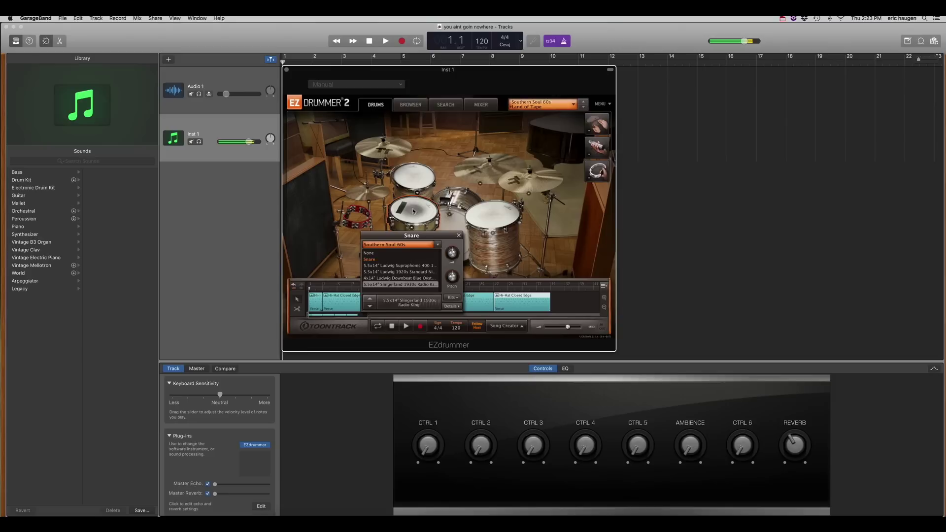
click(459, 236)
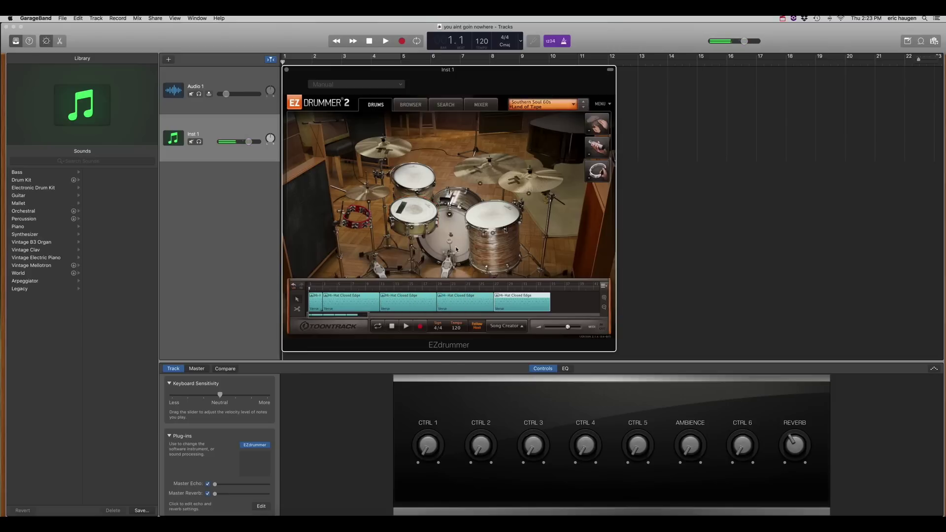
Play the drum song and the GarageBand project briefly, and turn off the project's count-in and metronome
click(407, 327)
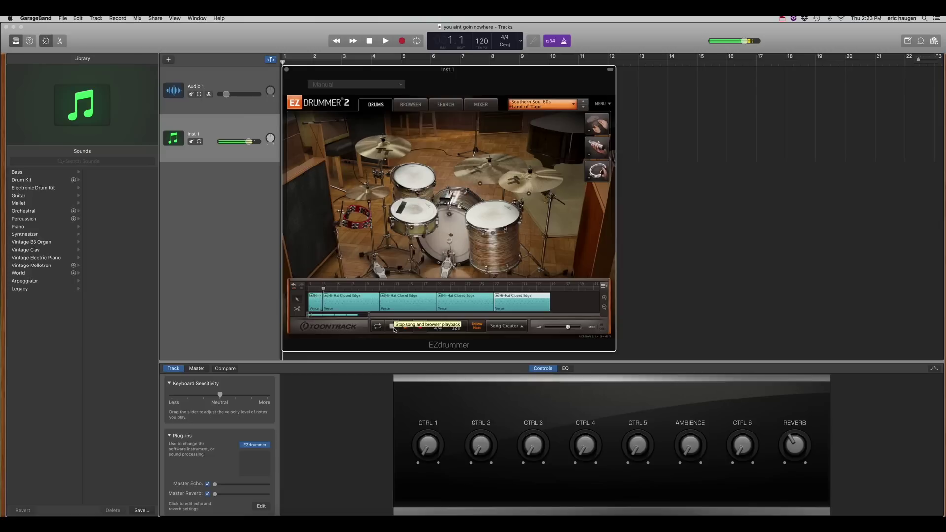
click(393, 326)
key(space)
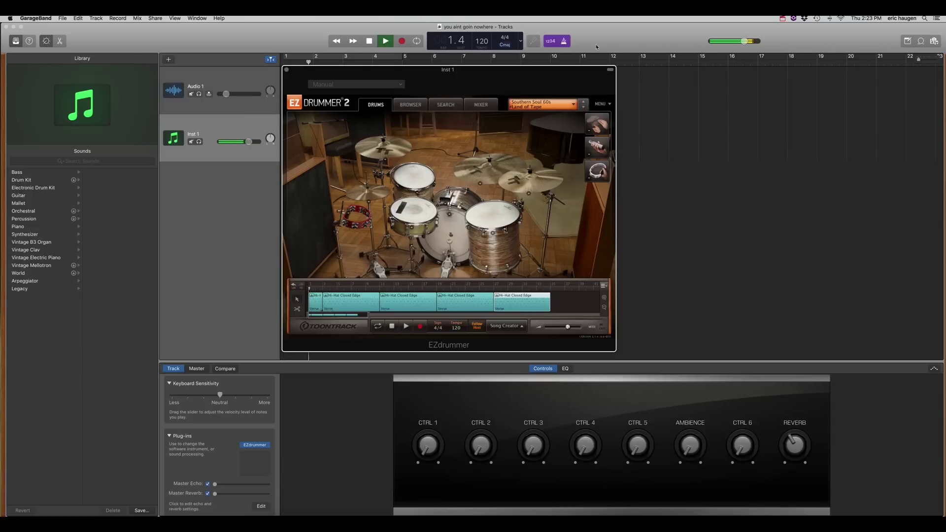
click(370, 43)
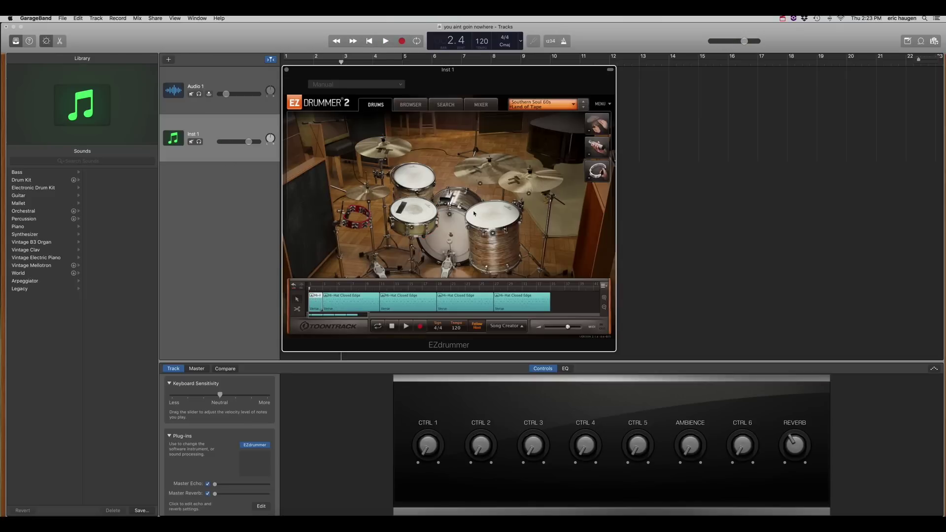
Compare the 15x15" Gretsch 1980s Square Badge floor tom with the 16x16" Ludwig 1959 Transition Badge, keeping the Ludwig
click(418, 181)
click(494, 234)
click(494, 233)
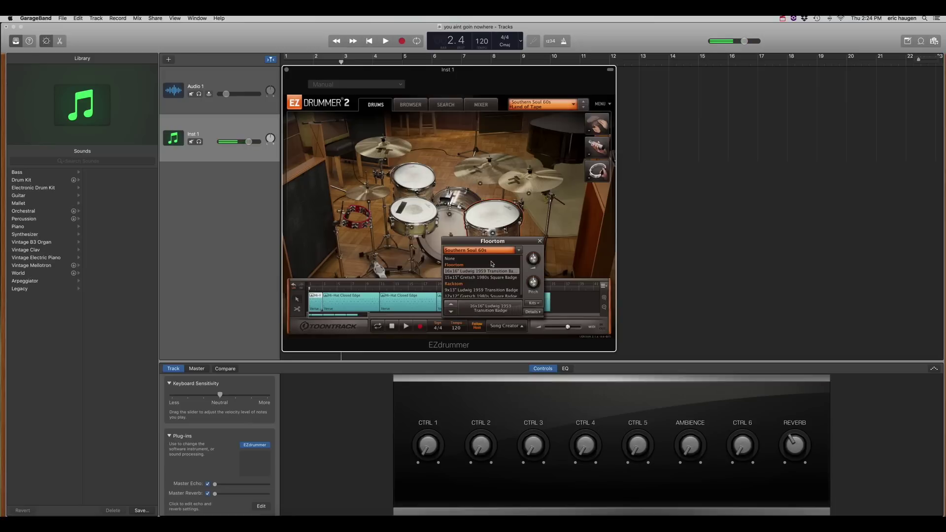
click(483, 279)
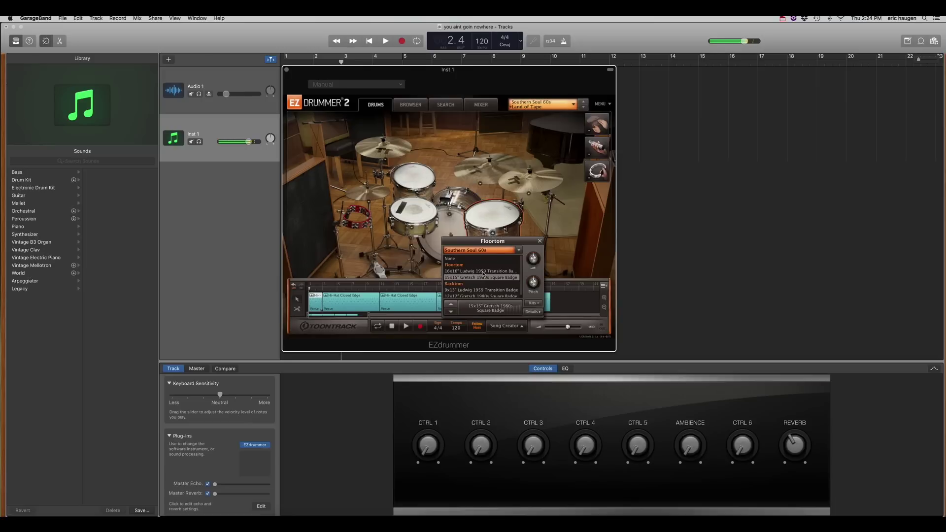
click(484, 273)
click(483, 278)
click(472, 271)
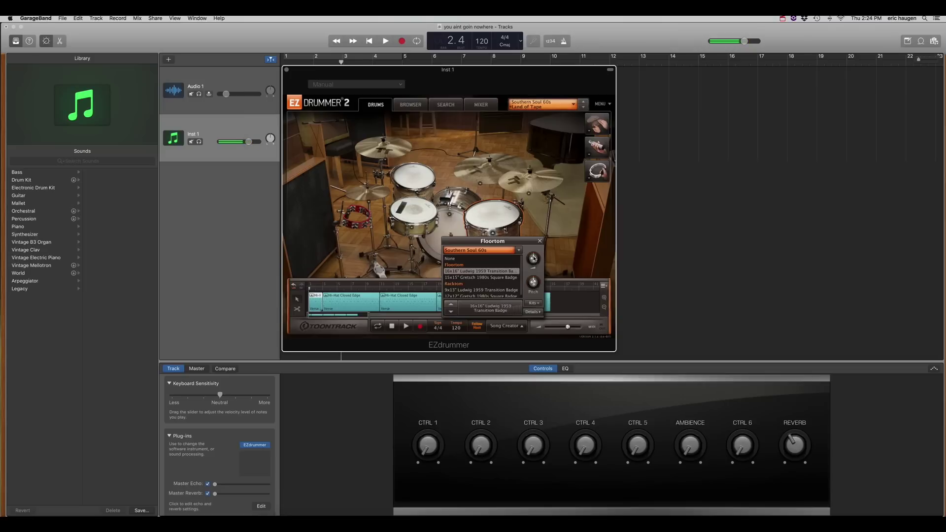
Try out the floor tom's pitch adjustment, look over the available kit presets and close the floor tom settings
mouse_move(534, 282)
click(504, 226)
click(503, 227)
drag(525, 280, 531, 285)
drag(533, 286, 531, 281)
click(534, 303)
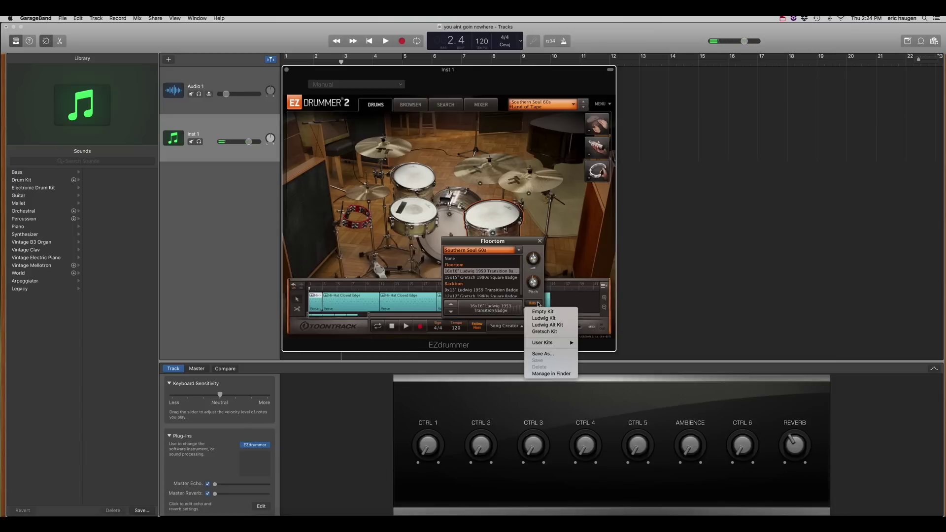
click(532, 304)
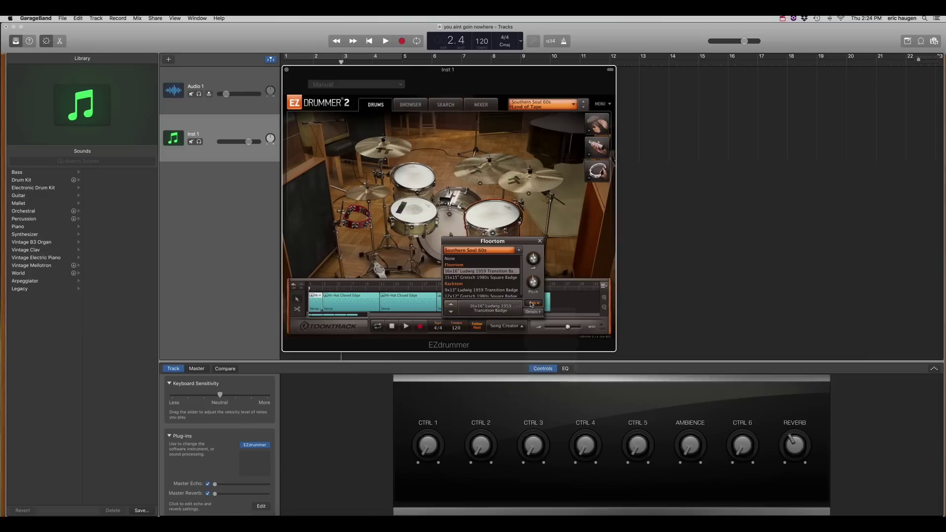
click(539, 242)
Audition the snare on its own and in the opening of the song track
click(423, 215)
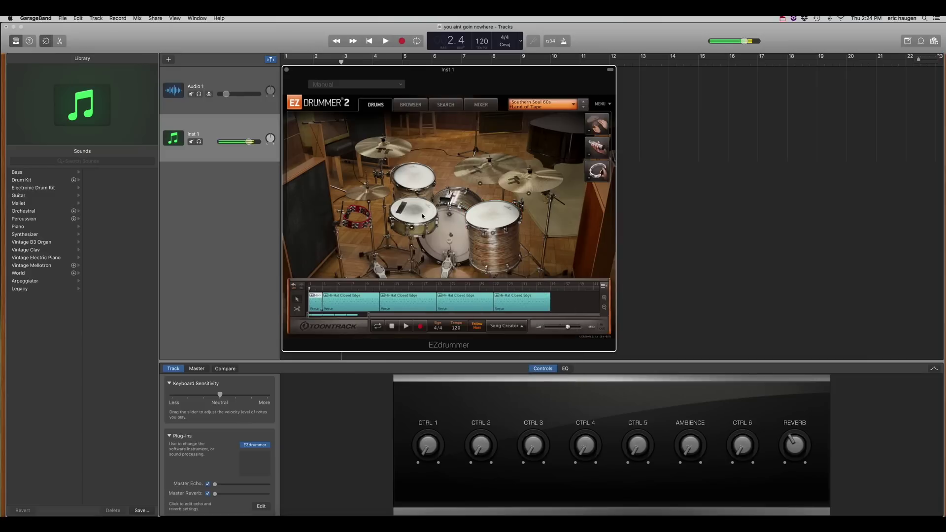
click(423, 216)
click(322, 291)
click(406, 327)
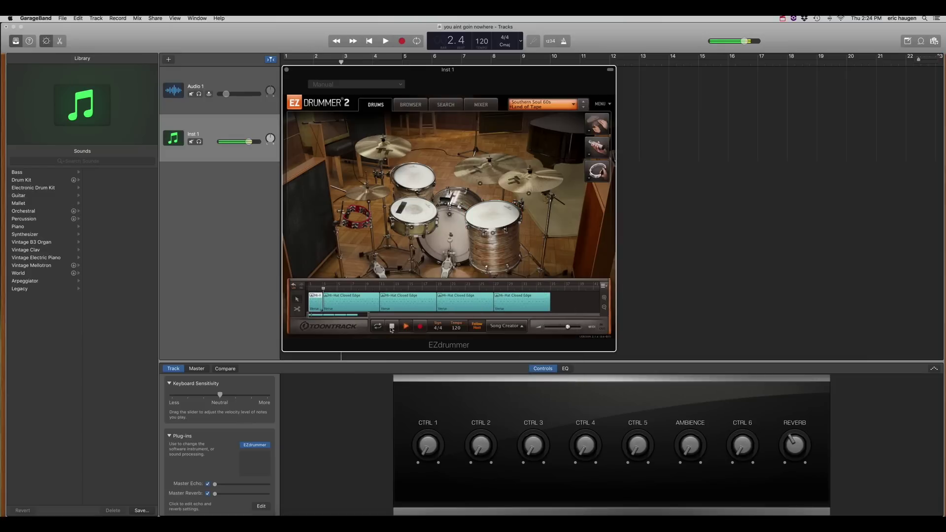
click(392, 326)
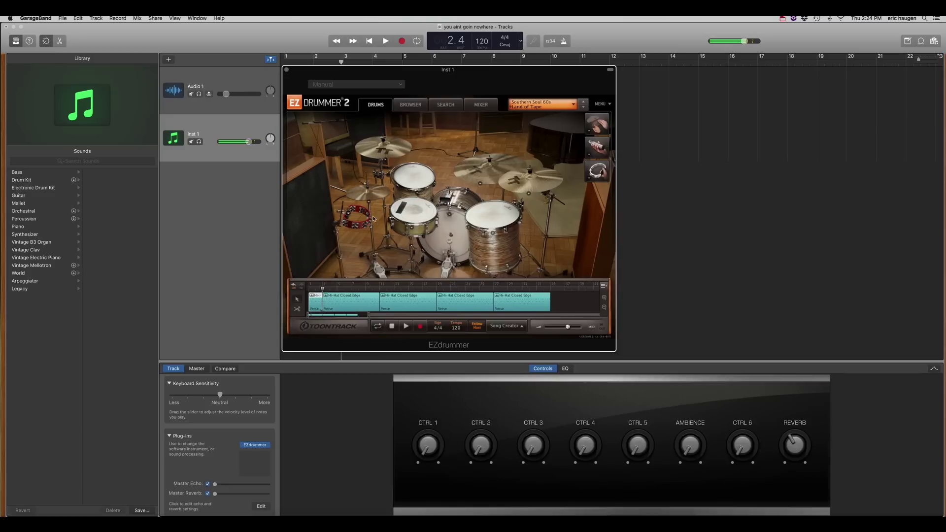
Audition the 14" Zildjian Prototype hi-hat and close the hi-hat settings
click(370, 202)
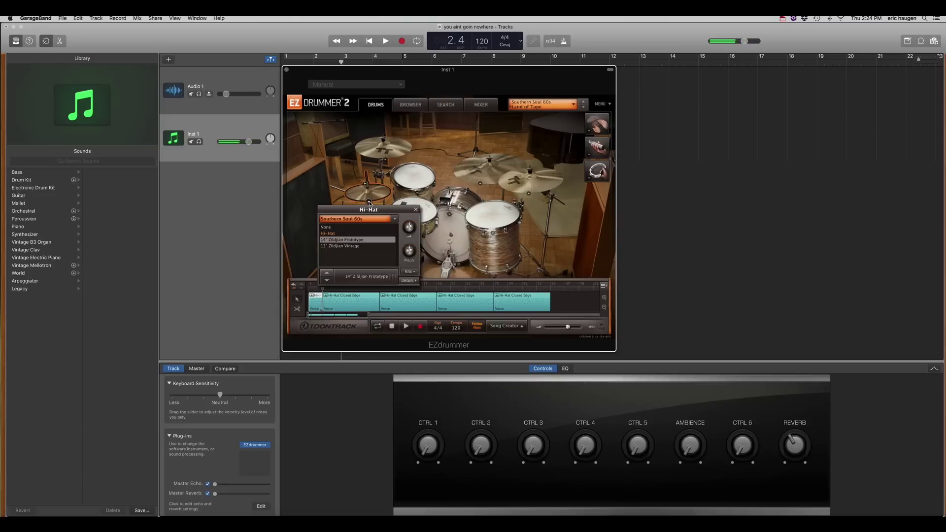
click(357, 241)
click(357, 240)
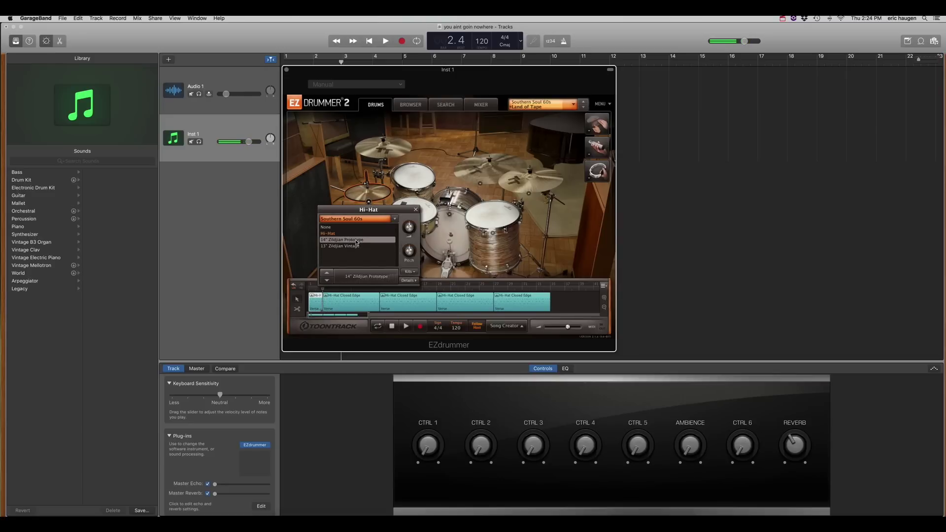
click(386, 195)
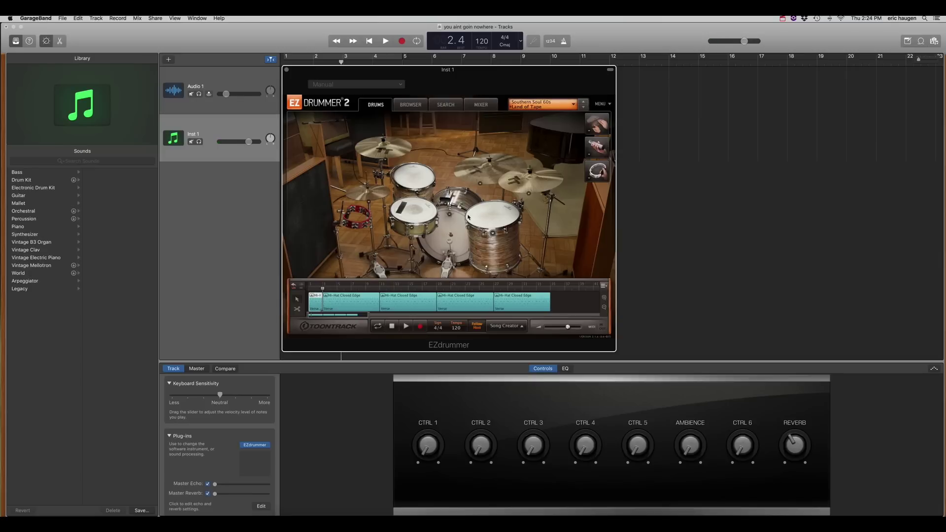
Select all verse blocks on the song track and open them in Edit Play Style with only the Kick selected
drag(575, 307, 314, 314)
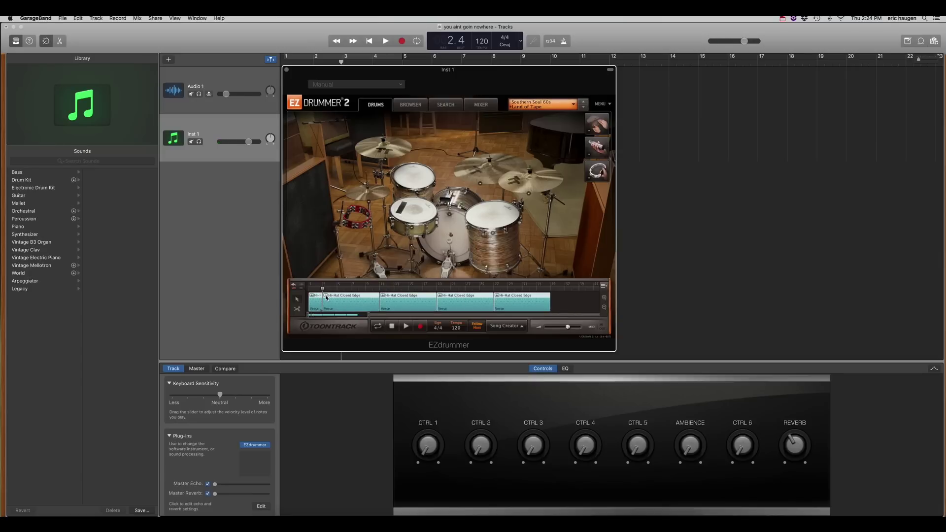
double_click(327, 297)
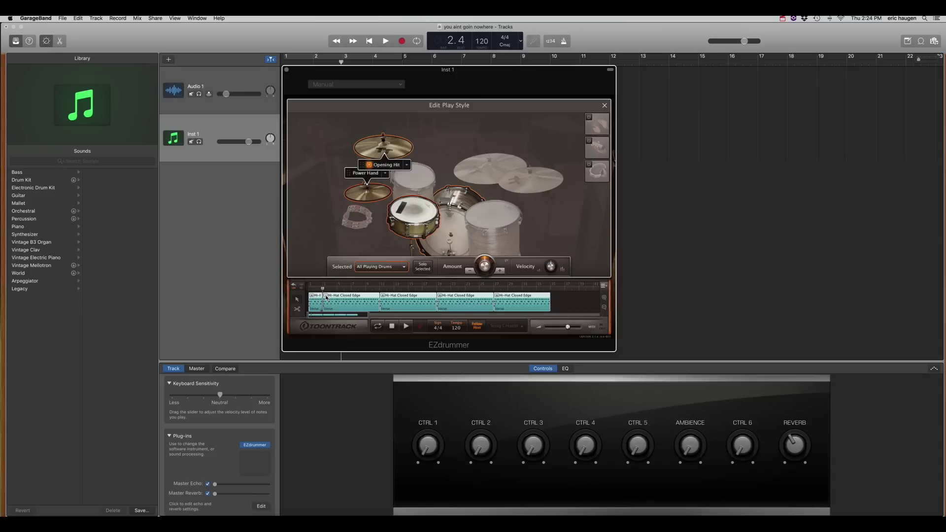
click(605, 298)
click(605, 297)
click(605, 297)
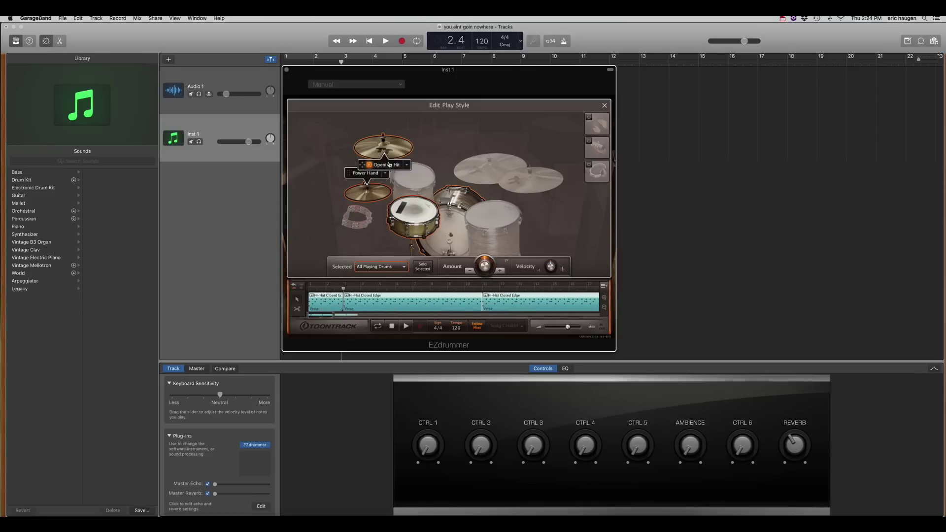
click(392, 269)
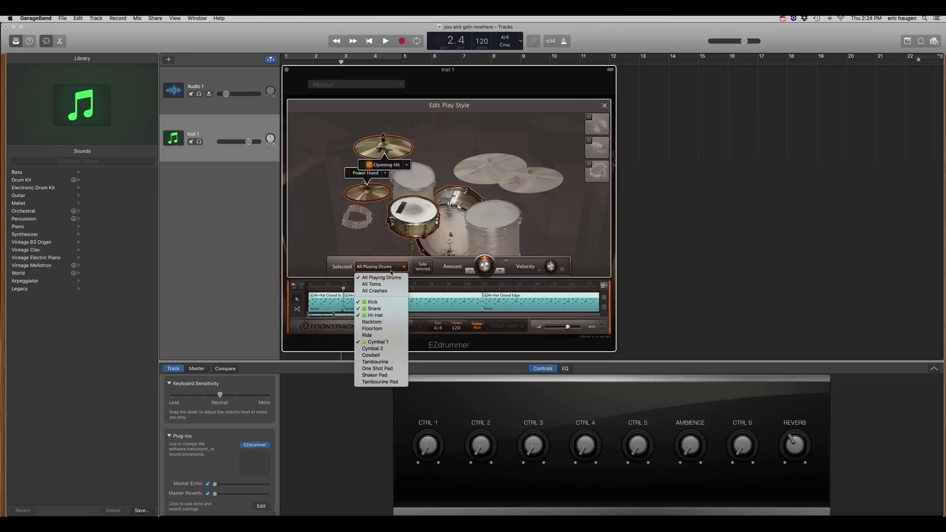
click(386, 302)
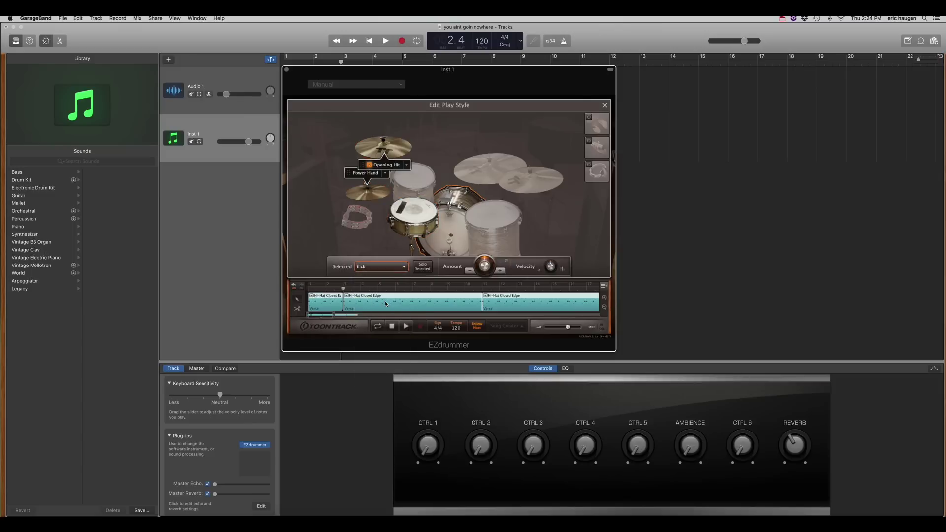
Try a lower Amount for the Kick across the verse blocks and play back the sparser groove
click(385, 267)
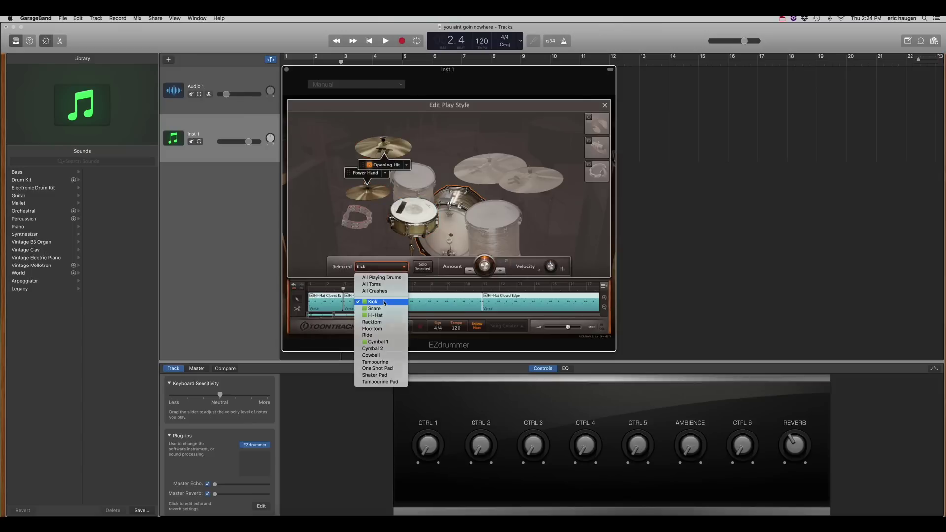
click(366, 302)
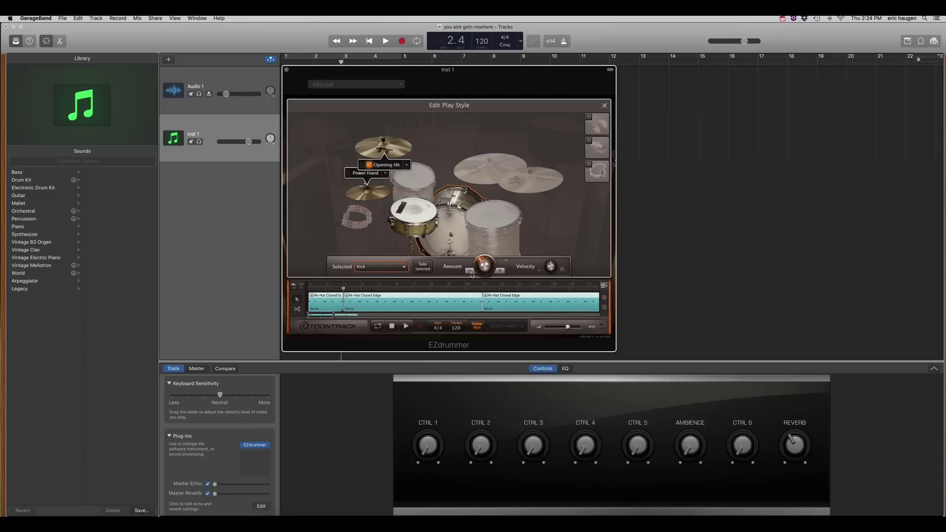
click(405, 326)
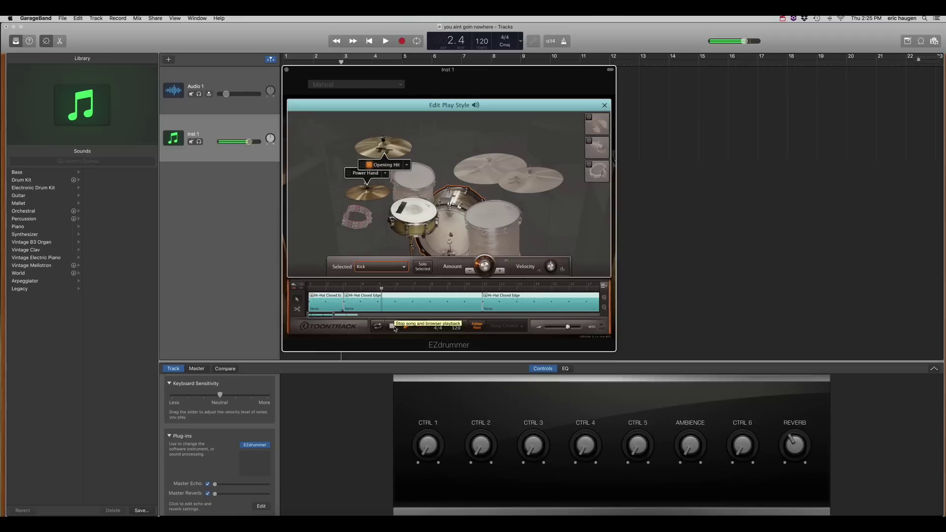
click(393, 327)
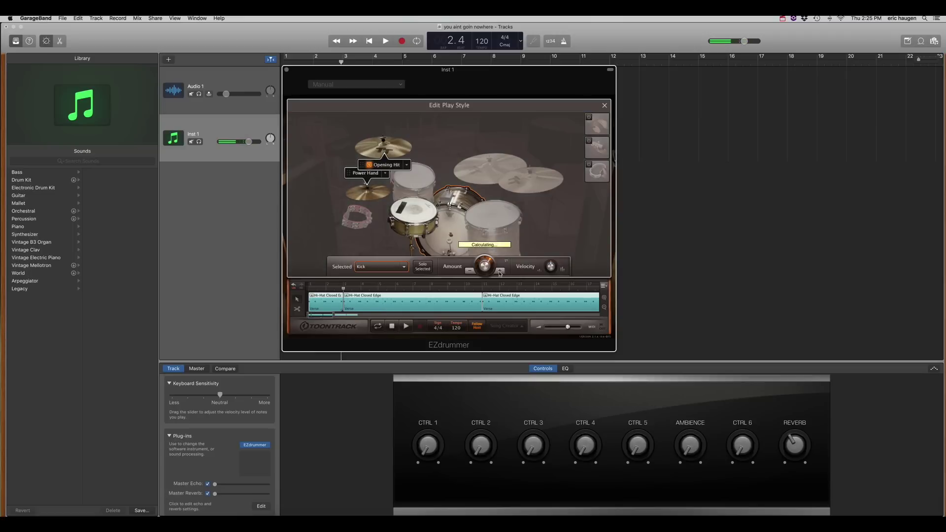
Try a higher Kick Amount, raise it further and play back the groove at each setting
key(space)
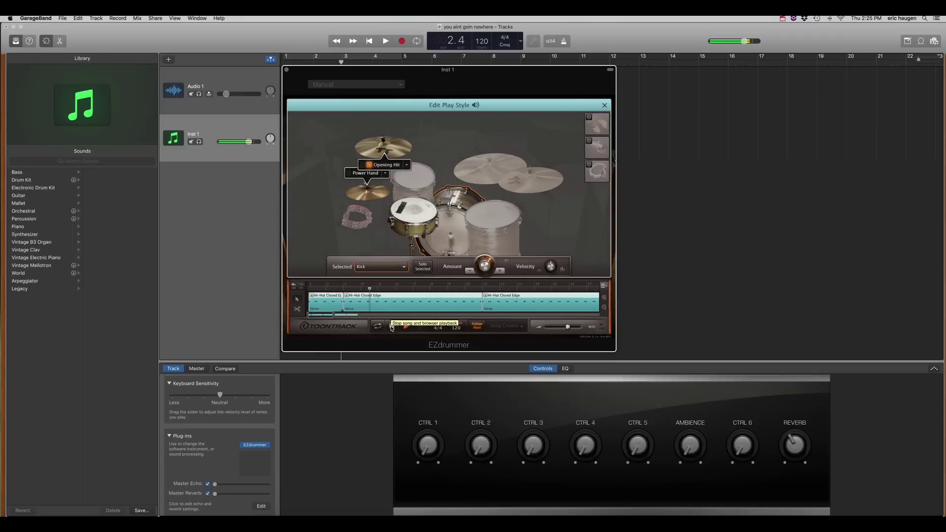
click(393, 327)
click(501, 270)
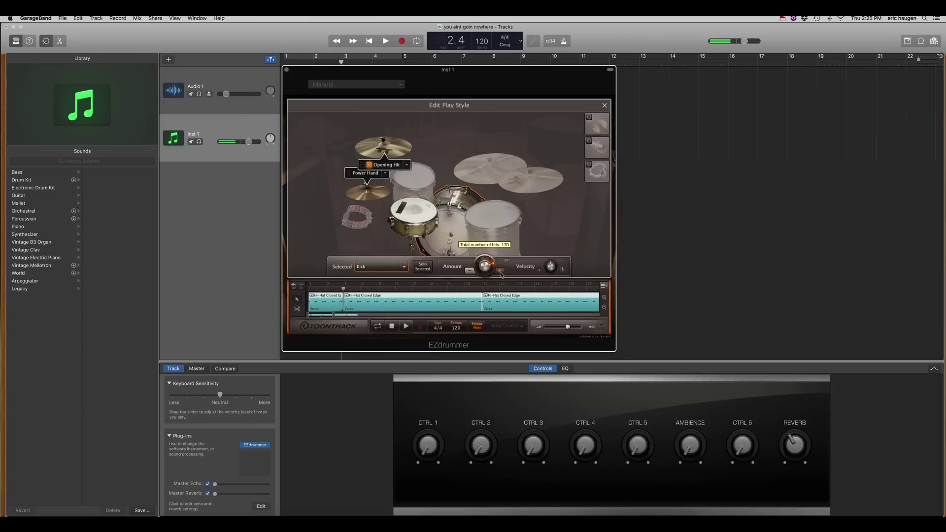
click(406, 326)
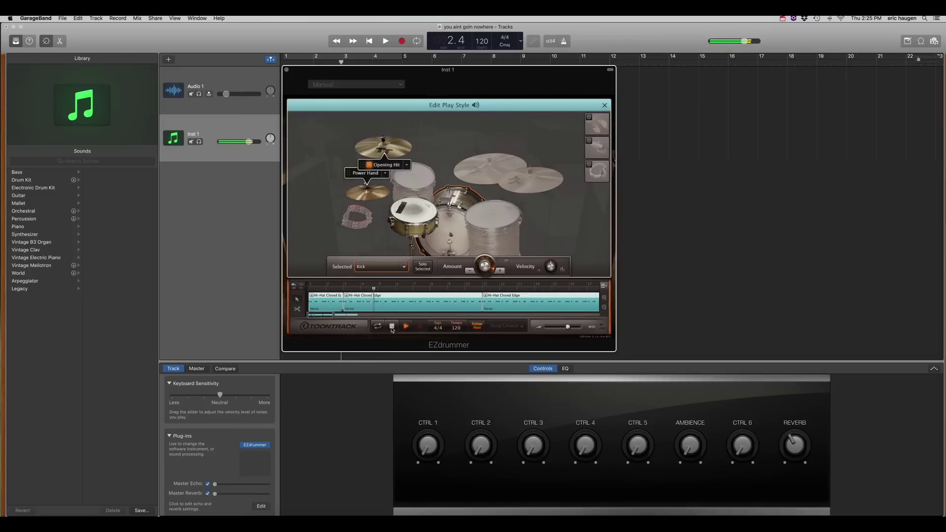
click(393, 326)
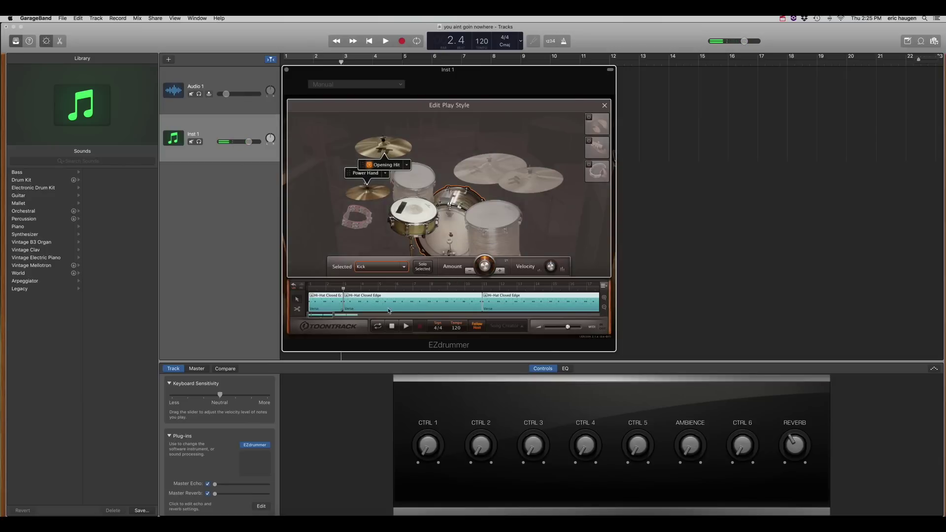
Try a higher Amount for the Snare, play back the busier groove and lower the Amount again
click(383, 266)
click(383, 311)
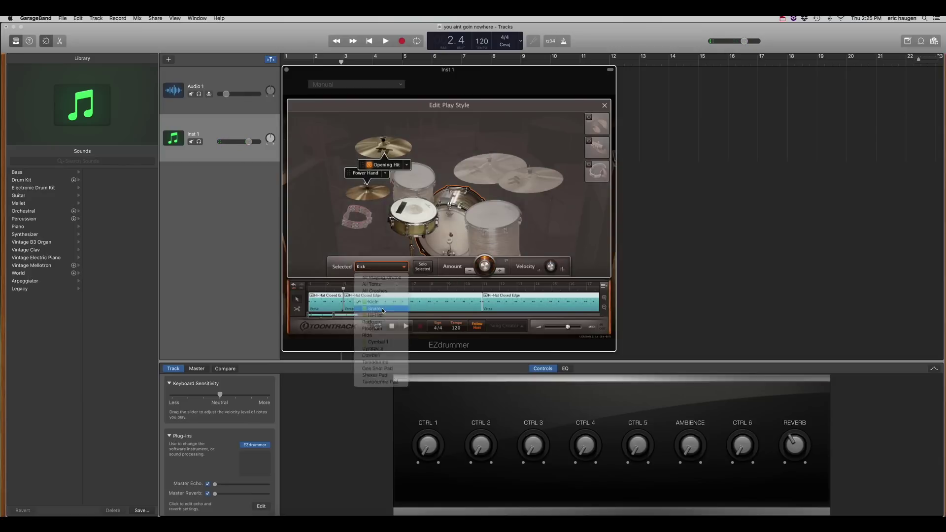
click(500, 271)
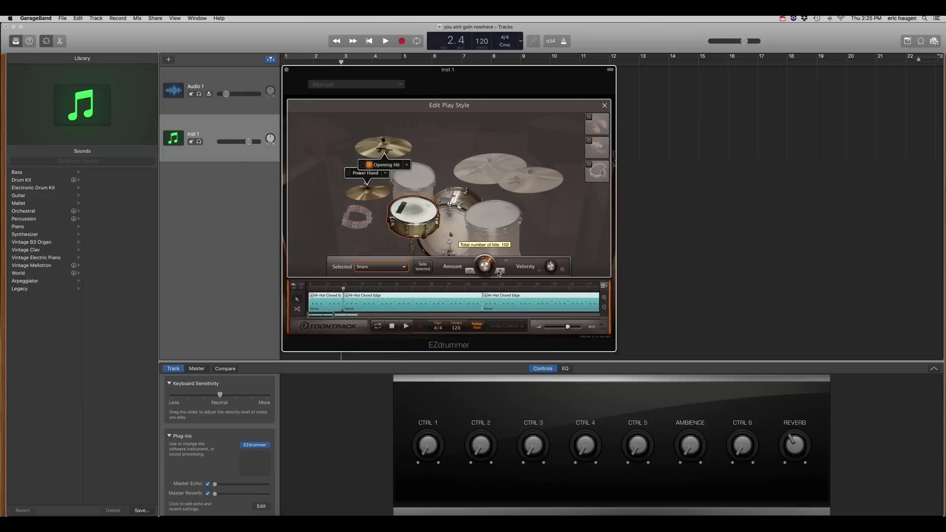
click(406, 326)
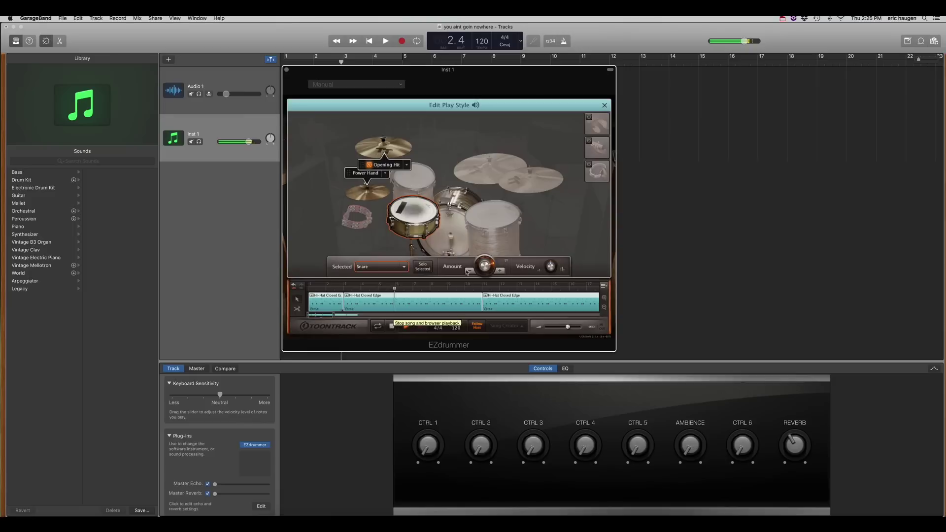
click(392, 326)
click(471, 270)
click(471, 270)
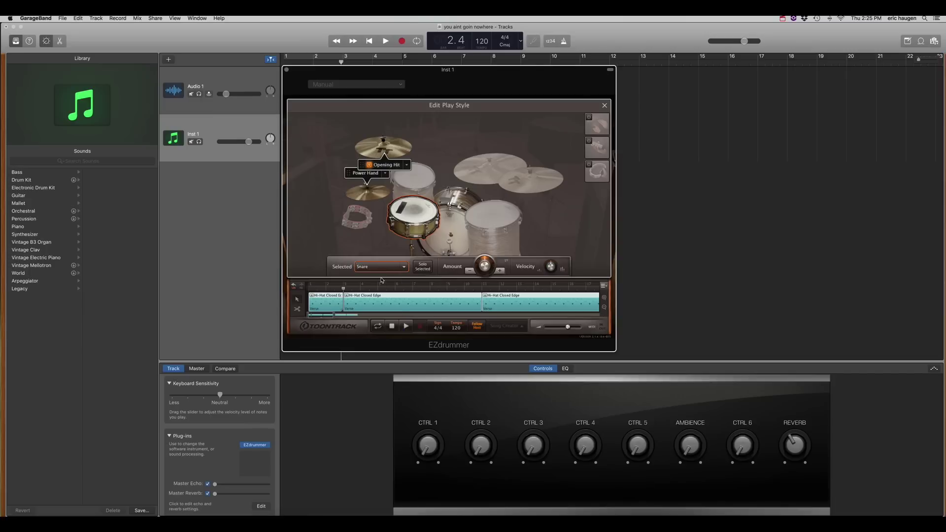
Set the hi-hat Power Hand articulation to Tight Tip and play back the groove
click(385, 174)
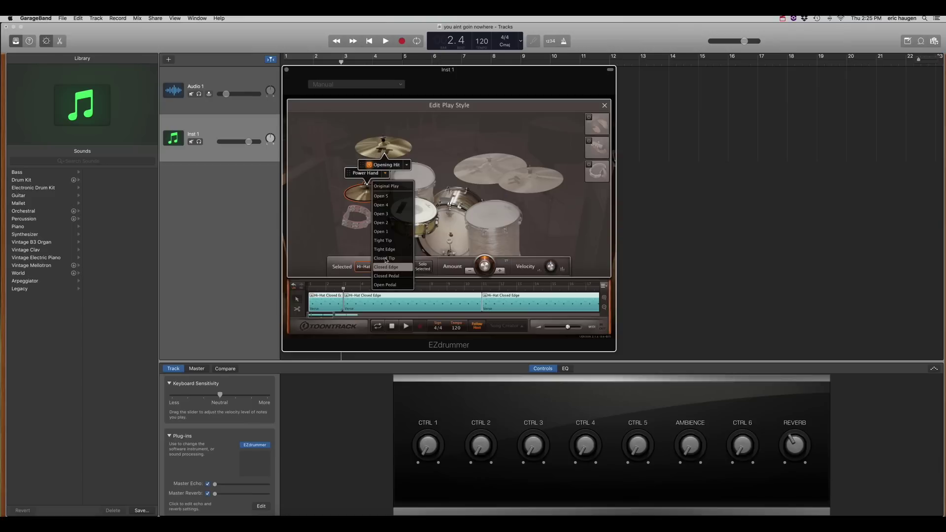
click(386, 241)
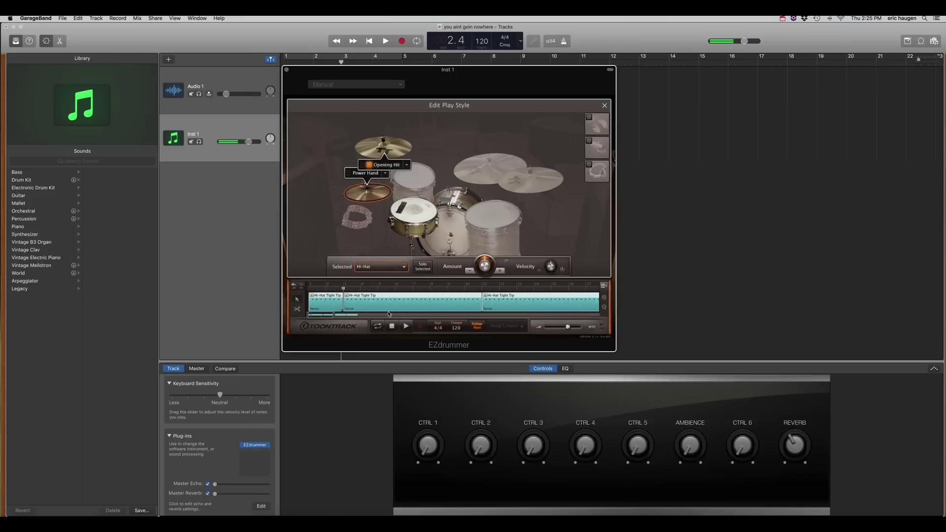
click(405, 327)
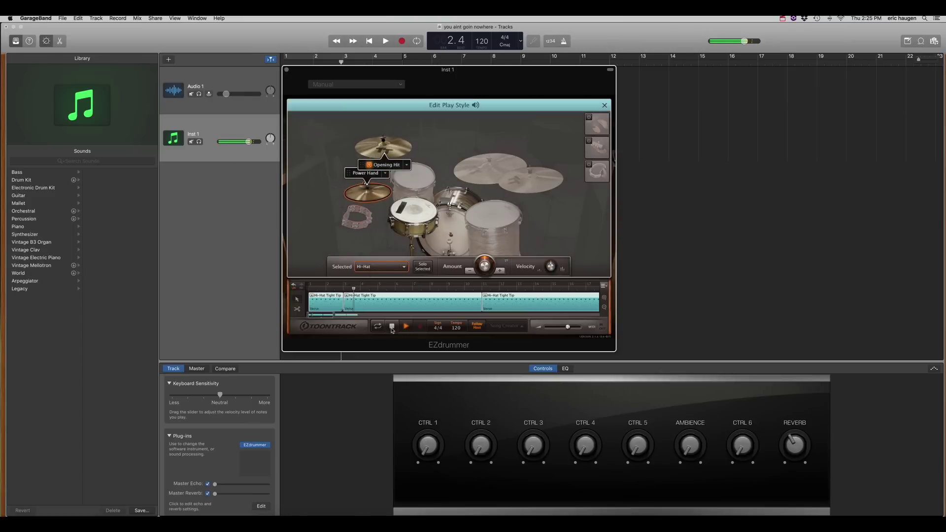
click(393, 330)
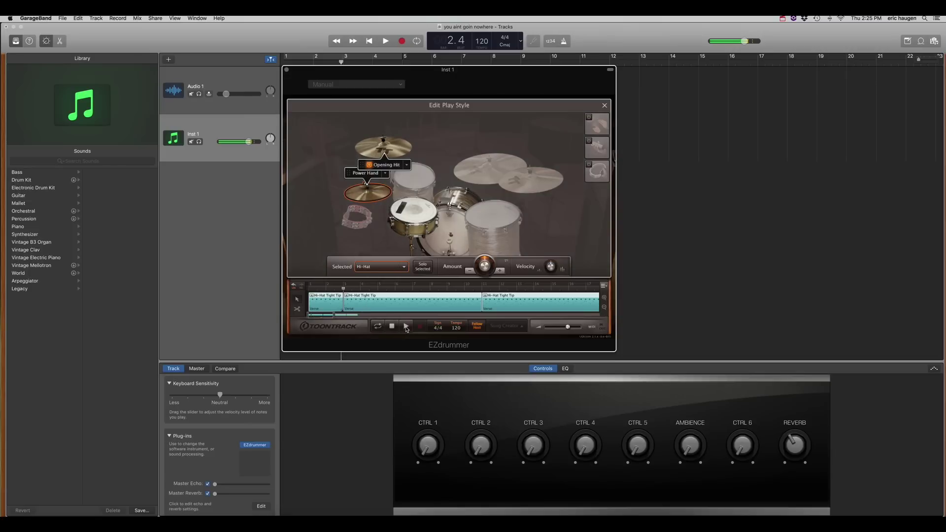
Move the Power Hand from the hi-hat to the floor tom and play back the groove
click(371, 178)
drag(371, 177, 487, 208)
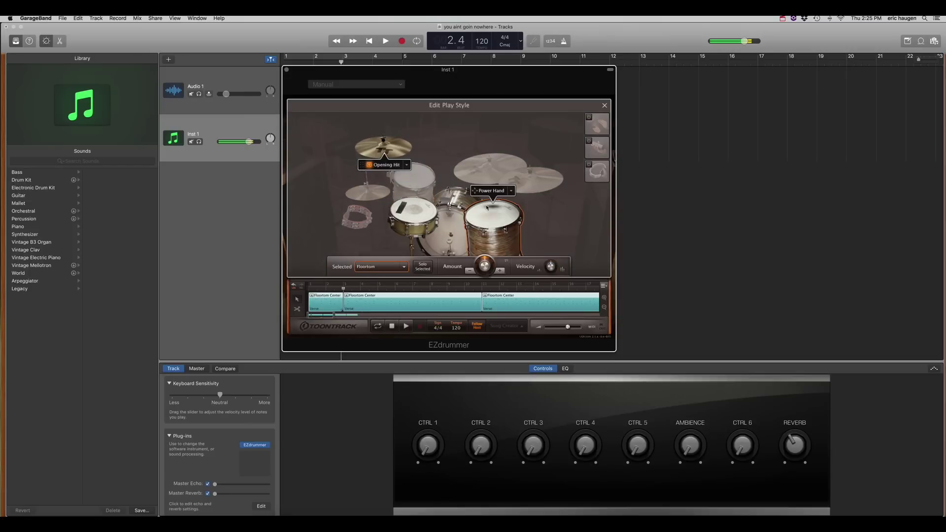
click(405, 327)
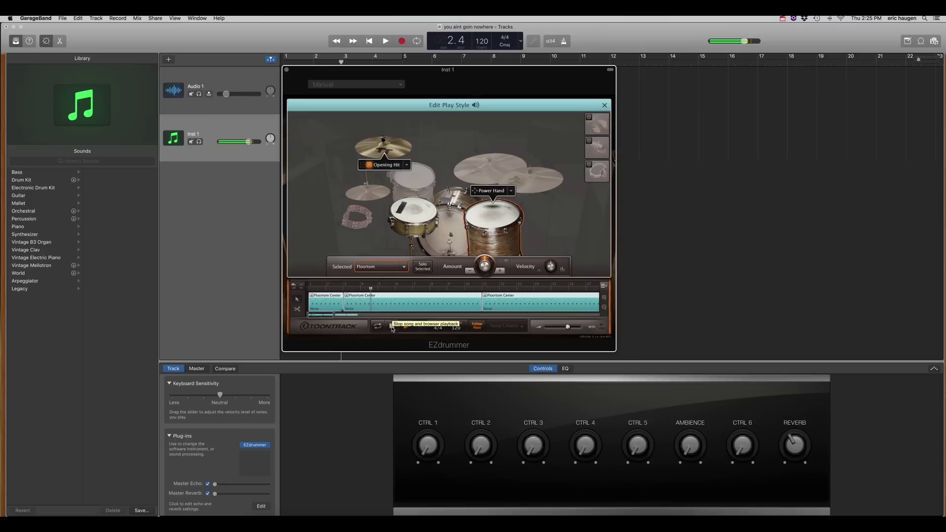
click(393, 328)
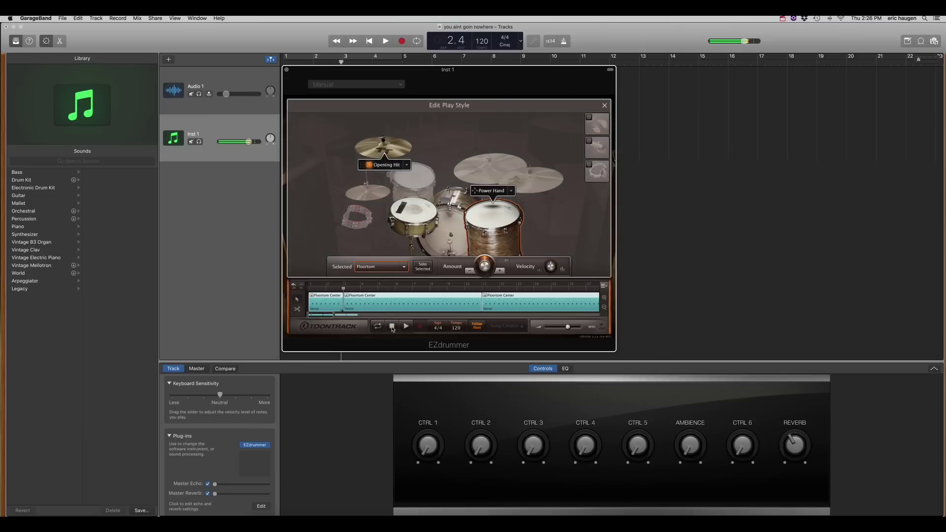
Move the Power Hand to the ride cymbal, play back the groove and close Edit Play Style
drag(488, 186, 488, 142)
click(408, 328)
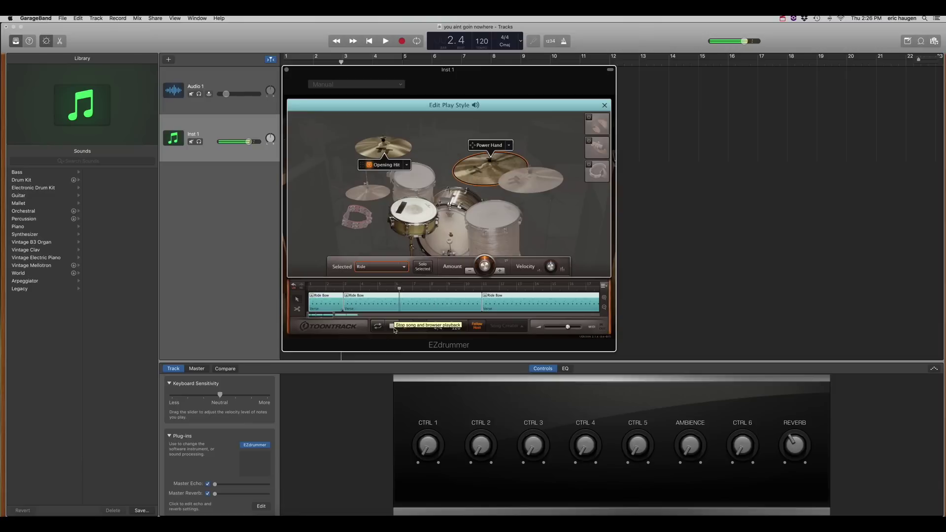
click(394, 328)
click(604, 307)
click(603, 307)
click(604, 307)
click(604, 307)
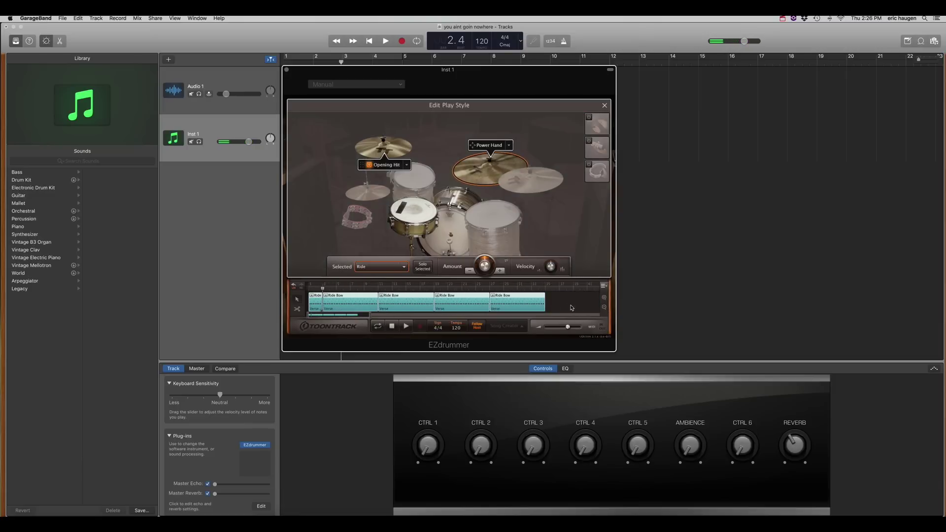
click(605, 106)
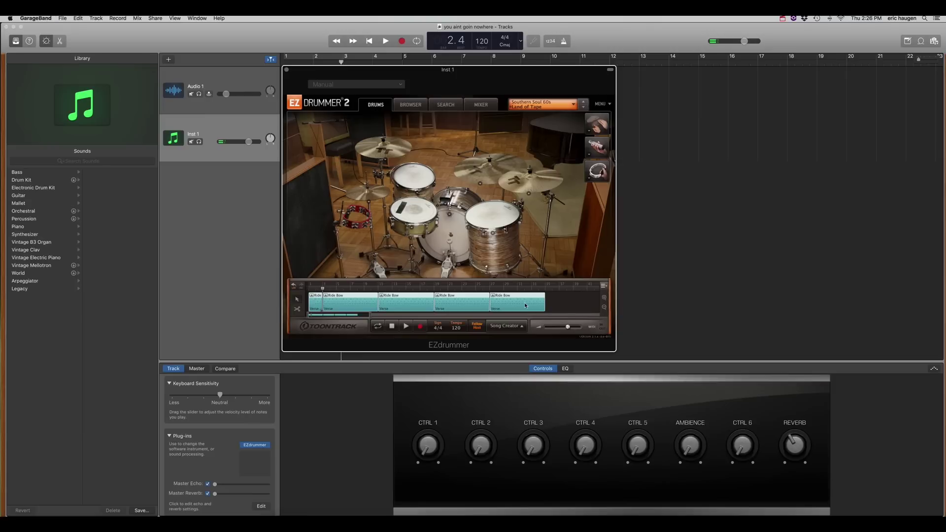
Set the playhead near the end of the second verse block and audition the How Sweet 113 BPM fills, Variation 01 to Variation 04
click(366, 291)
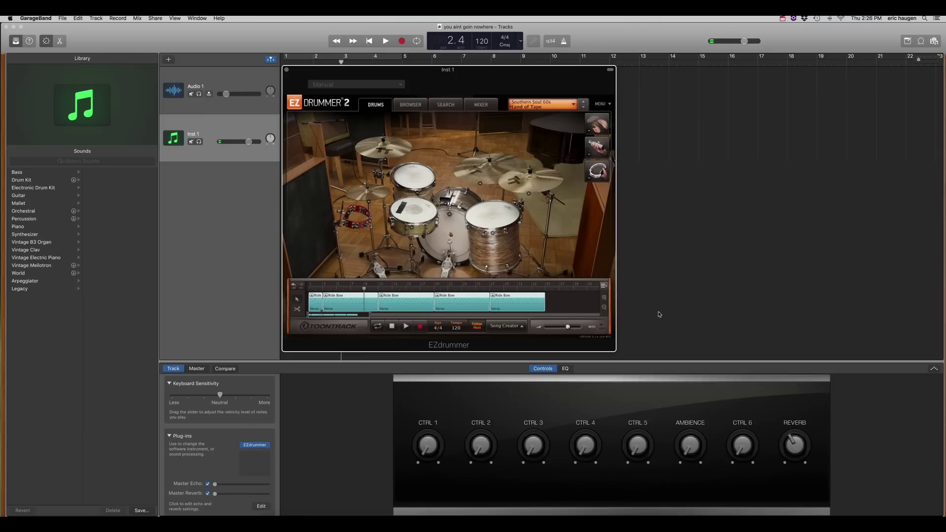
click(604, 299)
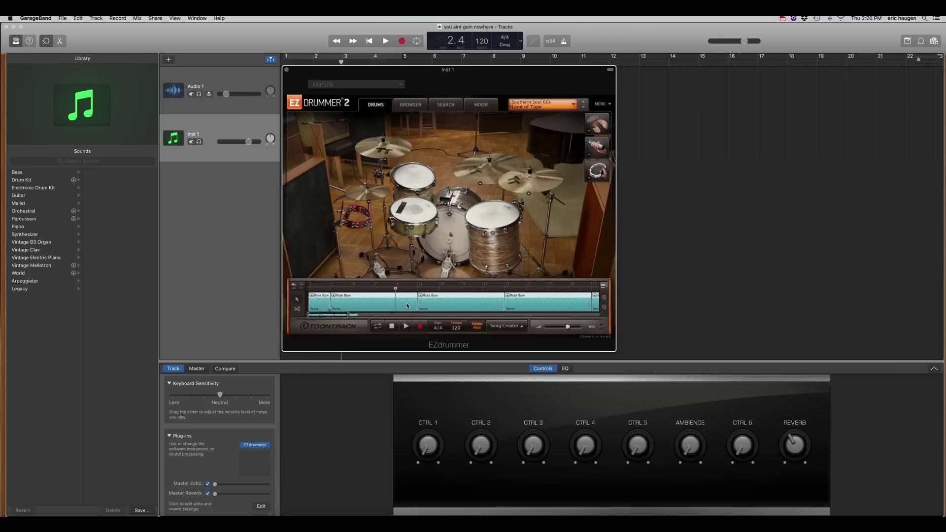
click(409, 105)
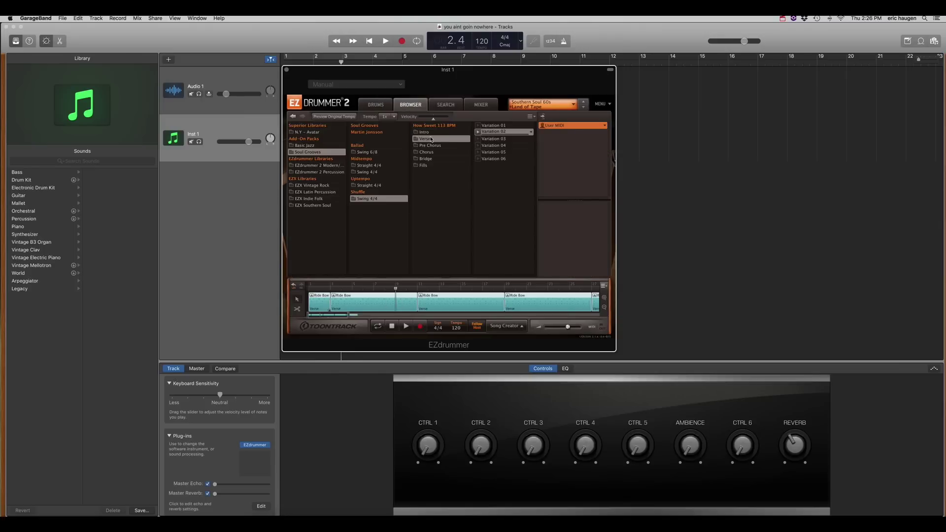
click(424, 166)
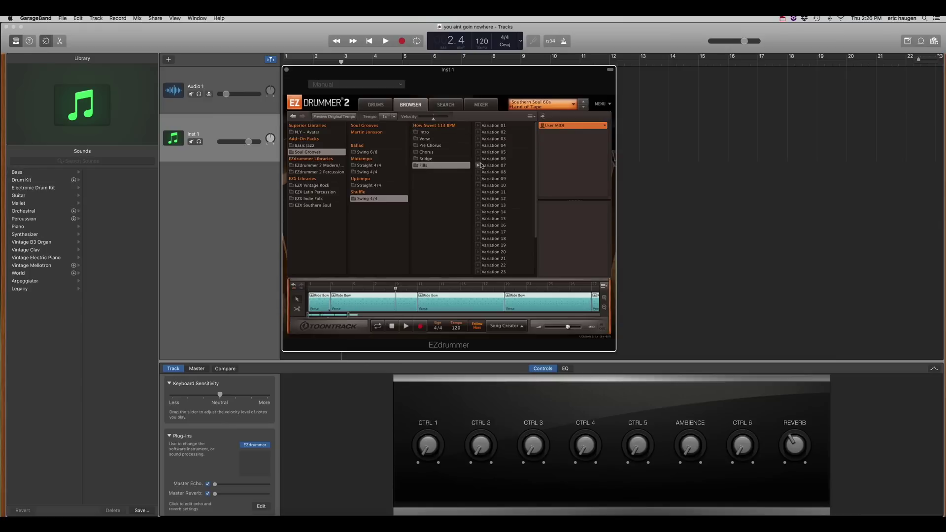
click(479, 126)
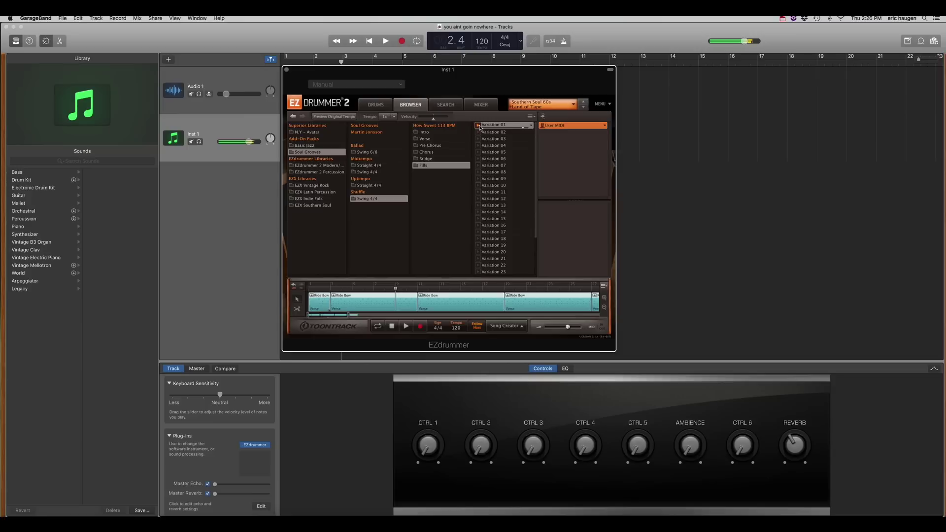
click(479, 132)
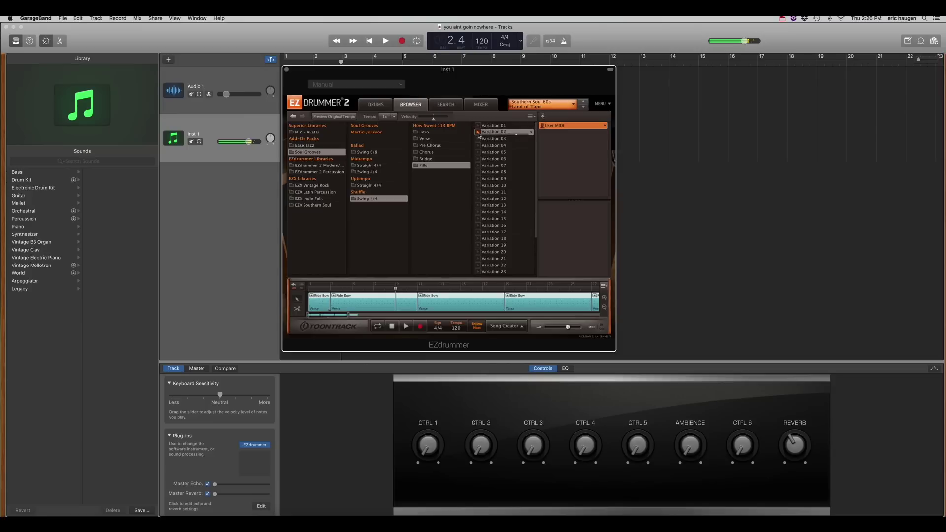
click(478, 140)
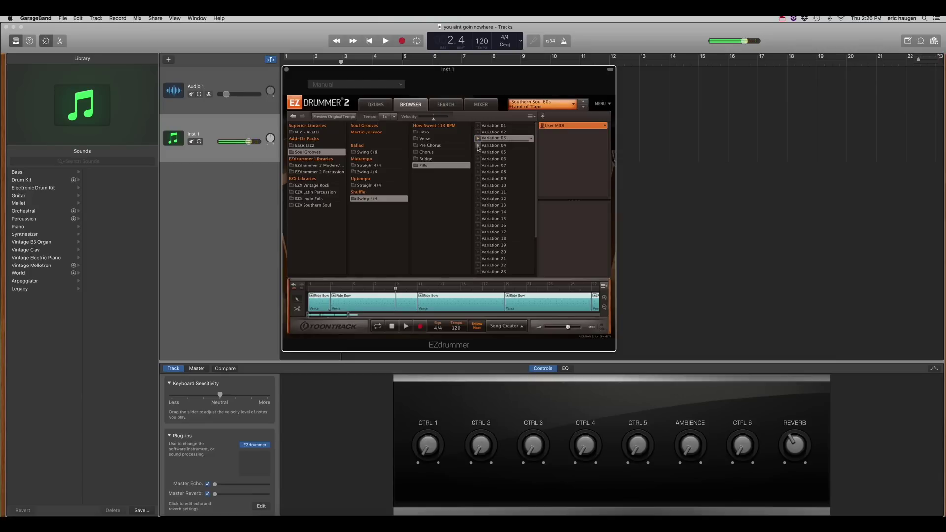
click(478, 147)
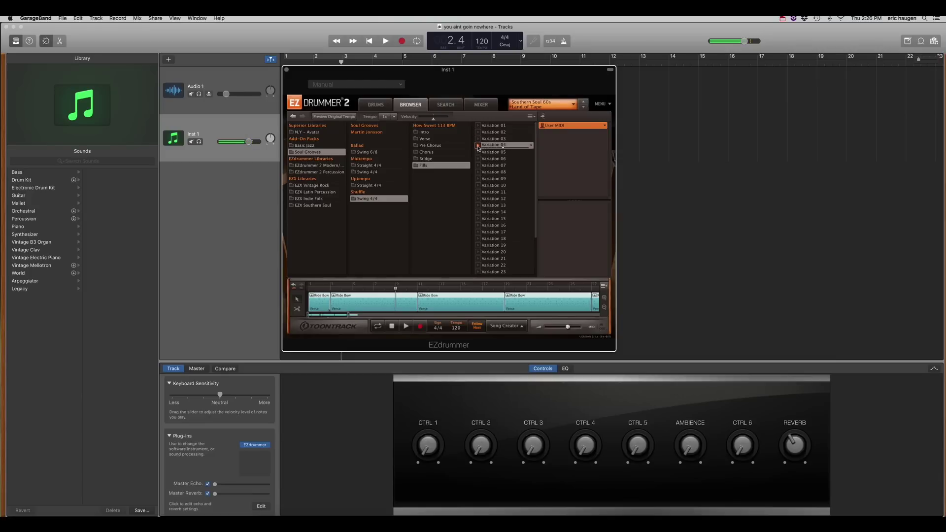
Place the Variation 04 fill over the end of the second verse block and play the transition into it
drag(478, 147, 400, 298)
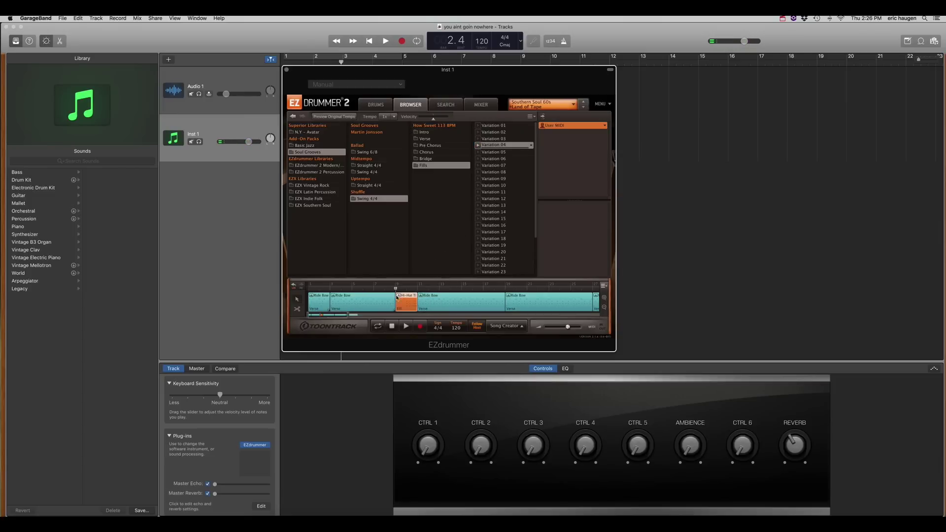
click(378, 291)
click(406, 326)
click(396, 327)
Trim the start of the fill to shorten it to about half its length and play back the transition
click(605, 298)
drag(483, 307, 496, 308)
click(459, 289)
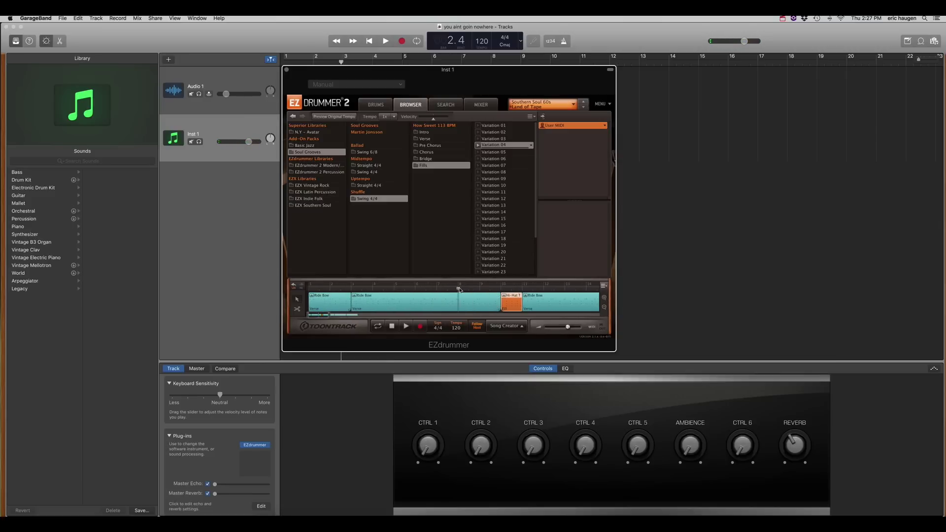
click(407, 327)
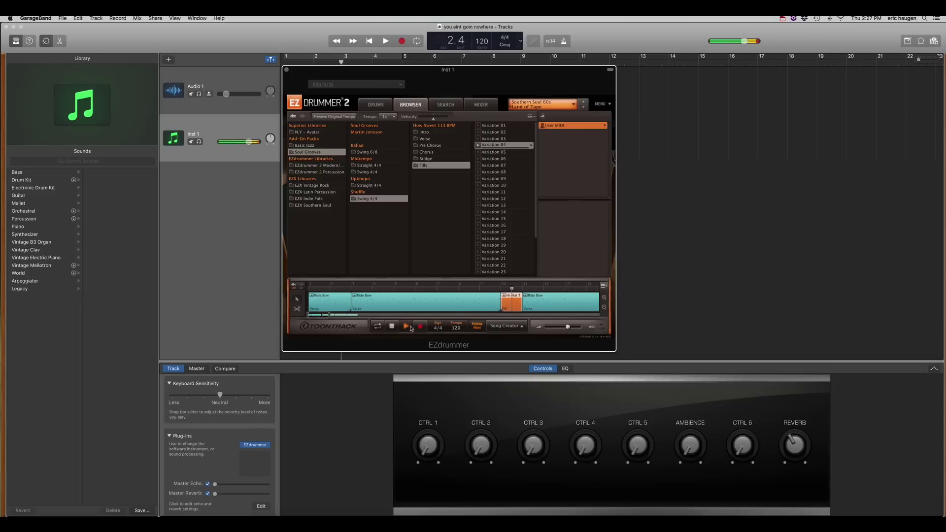
click(392, 327)
Play from the start of the shortened fill, trim its start to about half again and play back the result
click(502, 289)
click(406, 326)
click(392, 326)
drag(503, 308, 514, 308)
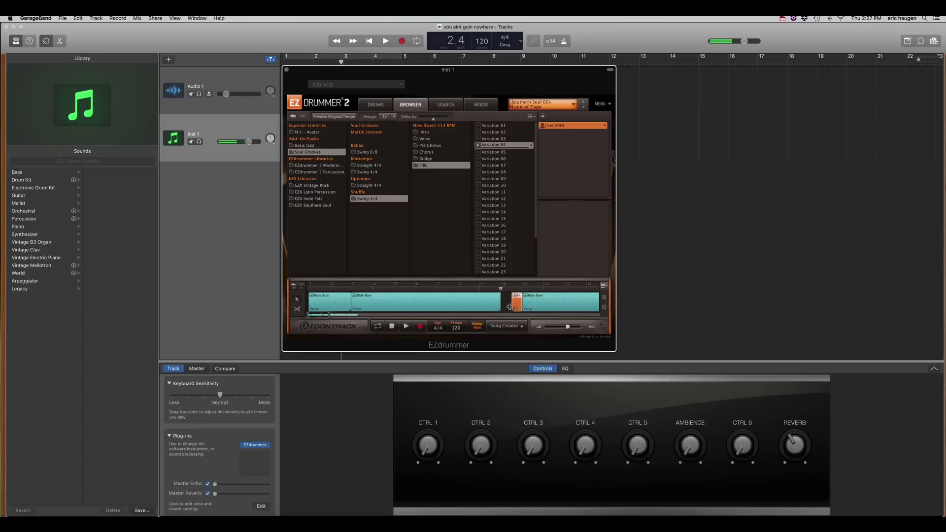
click(406, 326)
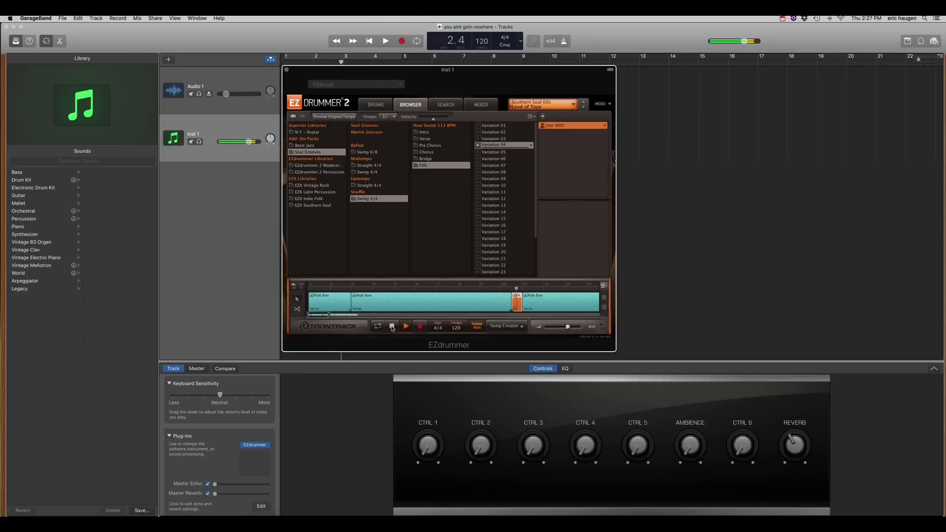
Play back the transition through the shortened fill into the third verse block
click(393, 327)
click(605, 298)
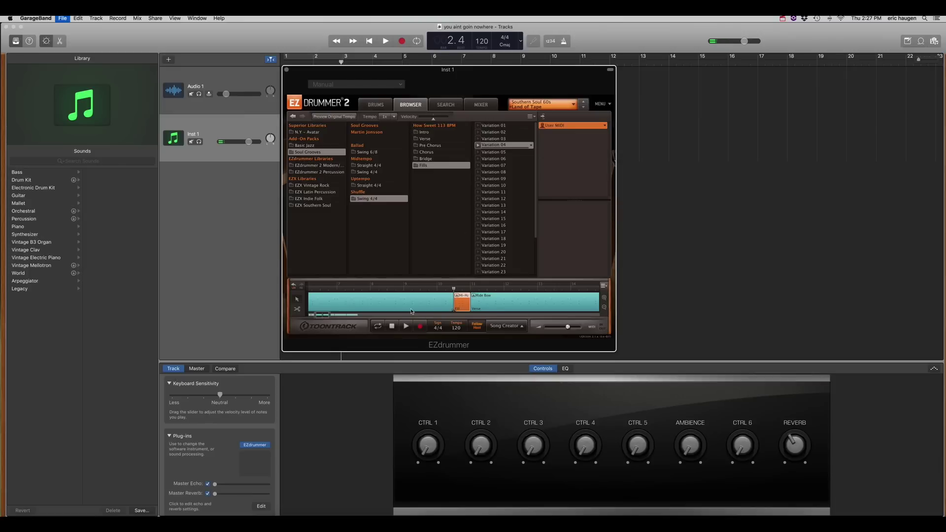
click(401, 328)
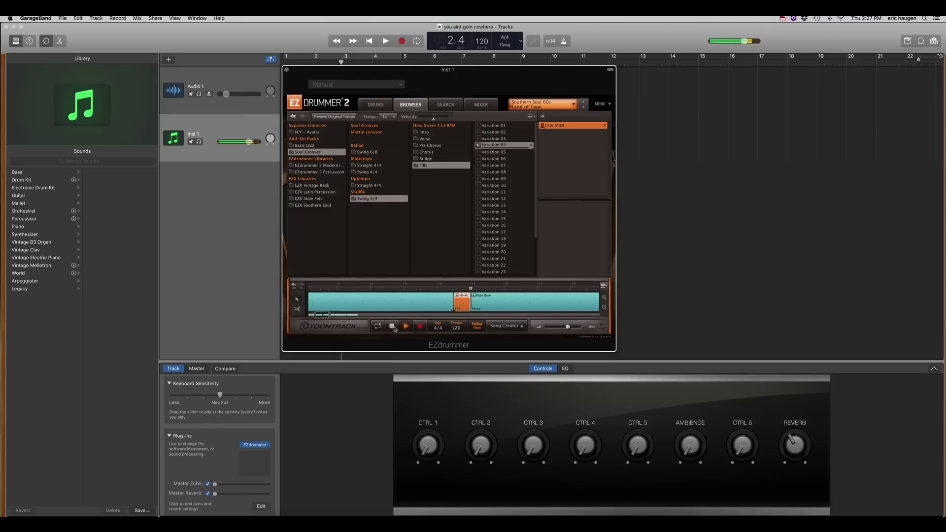
key(space)
Load the Southern Soul 60s Super Dry drum kit and play the groove from a few bars before the fill
click(376, 106)
click(551, 109)
mouse_move(551, 148)
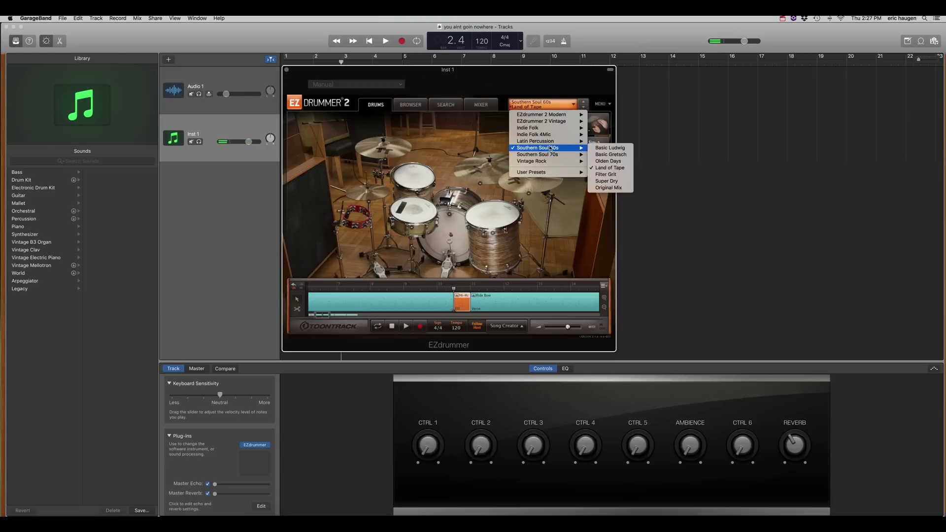
click(607, 180)
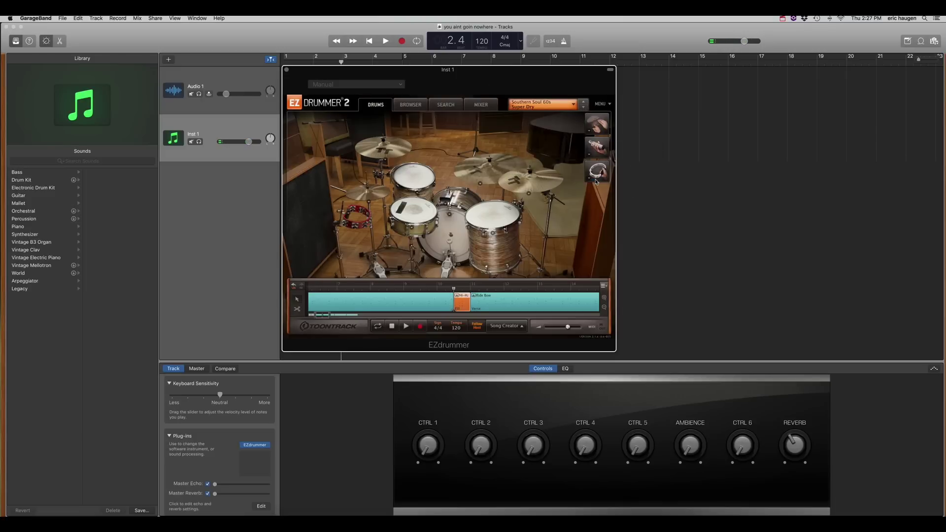
click(400, 291)
click(405, 327)
click(393, 327)
Load the Southern Soul 70s Sakae kit, audition its snare and floor tom, and play the groove through the fill
click(542, 104)
mouse_move(550, 157)
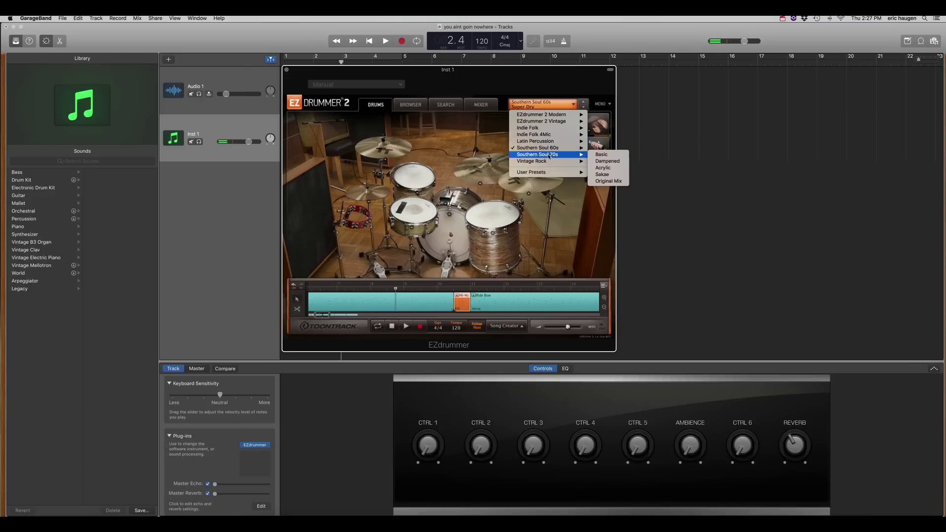
click(602, 175)
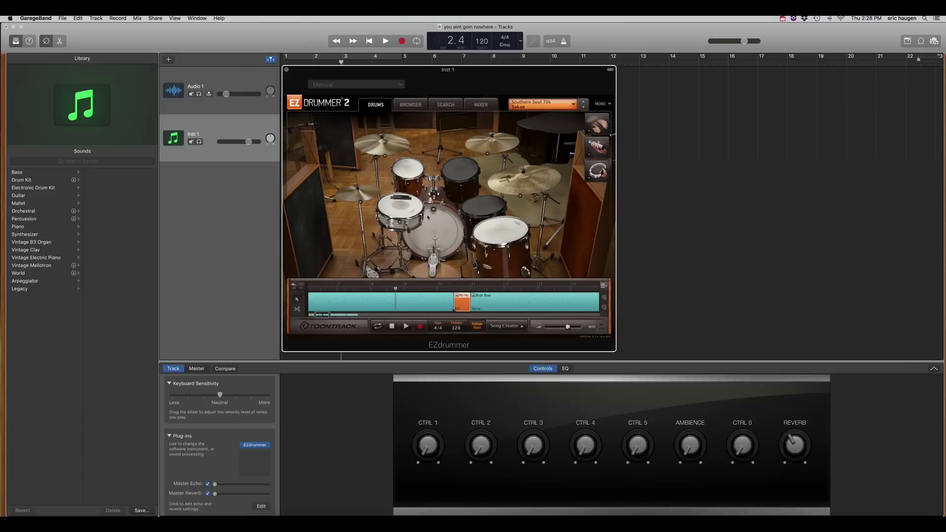
click(402, 209)
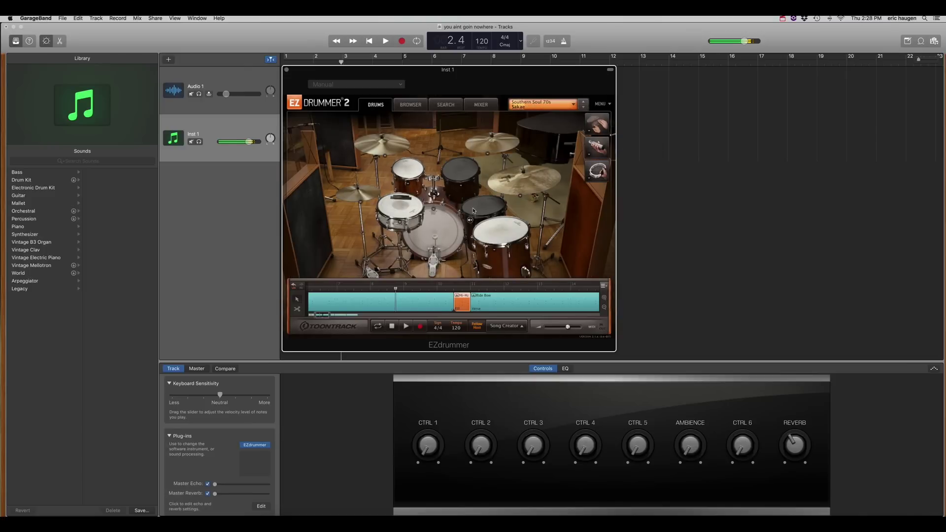
click(499, 240)
click(406, 326)
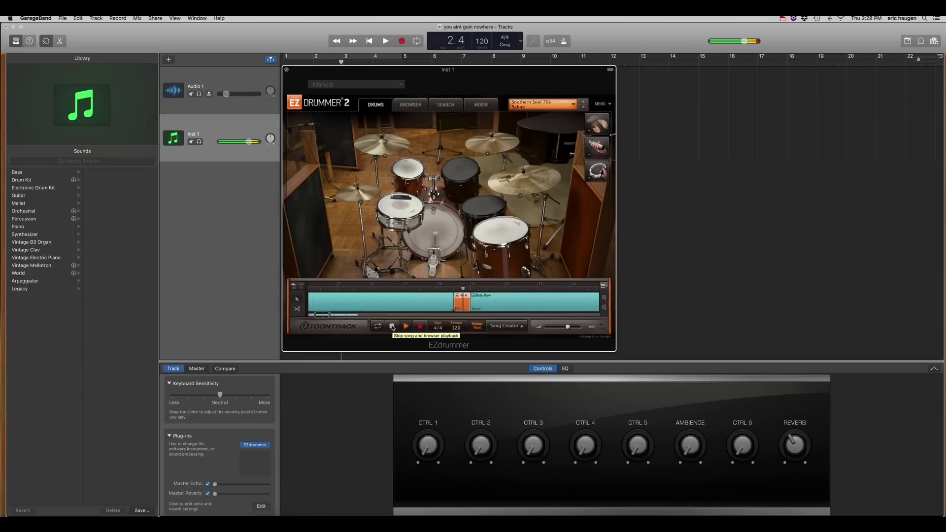
click(392, 326)
Load the Indie Folk Basic Gretsch kit and play the groove through the fill
click(541, 104)
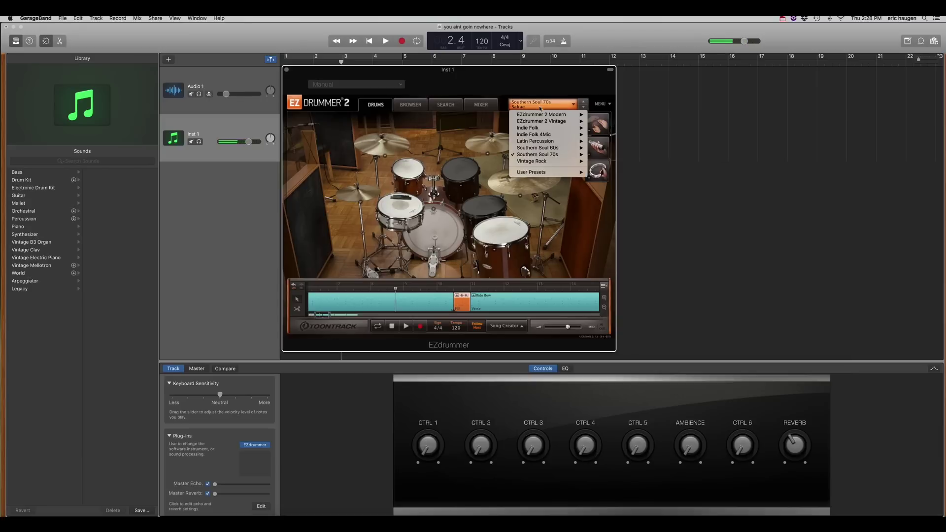
mouse_move(547, 130)
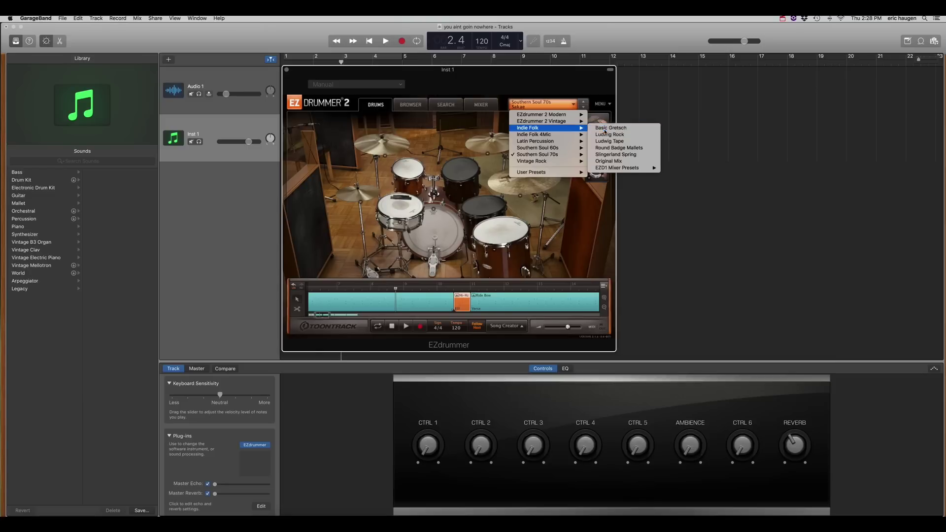
click(606, 129)
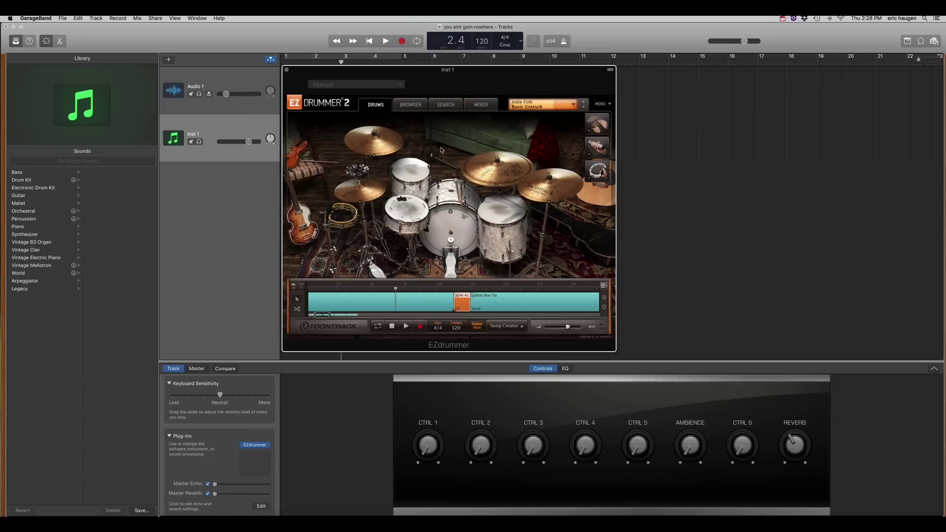
click(407, 327)
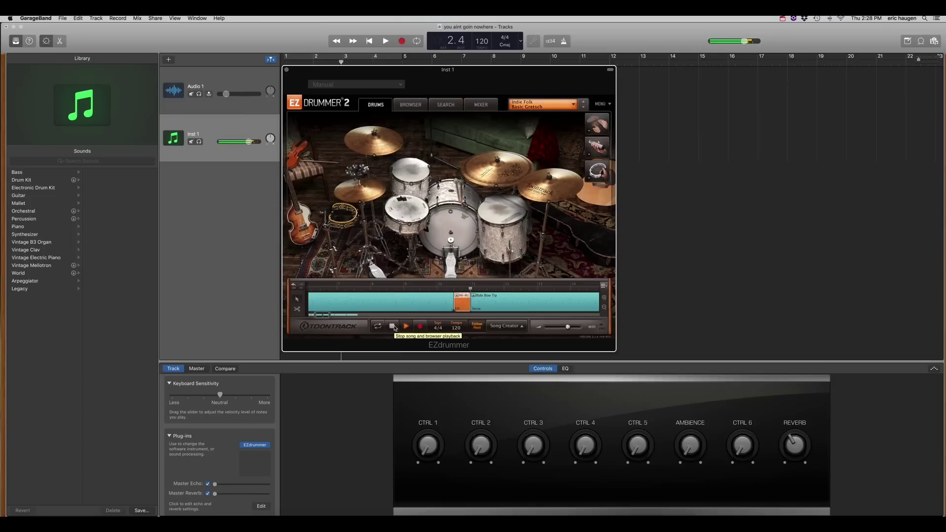
click(392, 327)
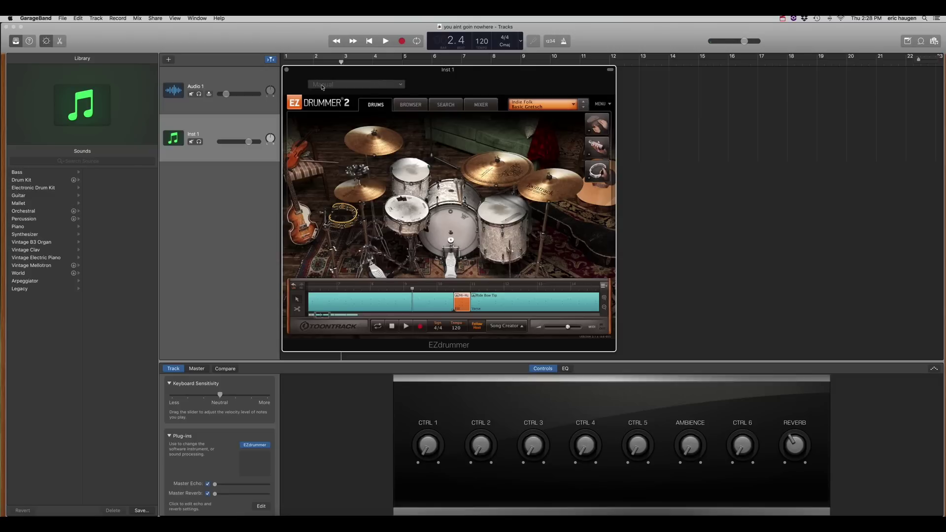
Select the three verse blocks after the fill in the song track and copy them
click(605, 309)
click(604, 309)
click(605, 309)
click(605, 309)
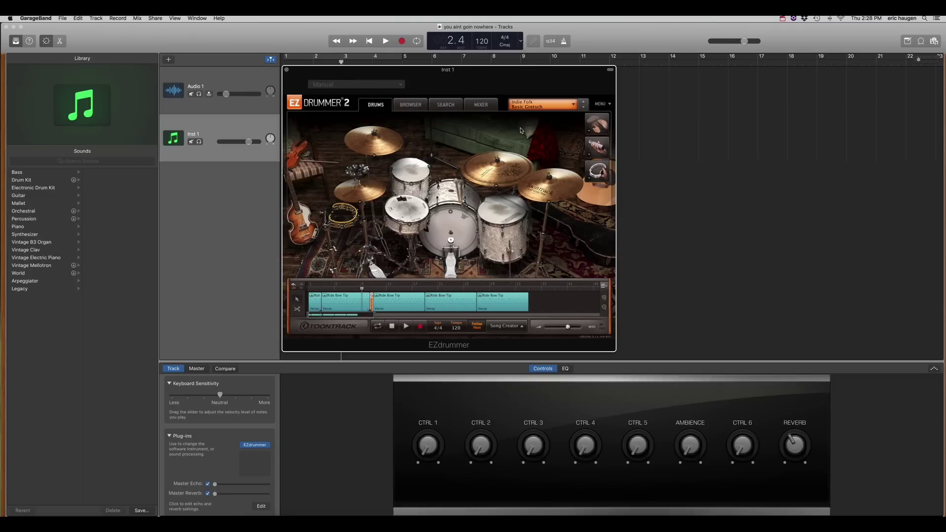
click(424, 106)
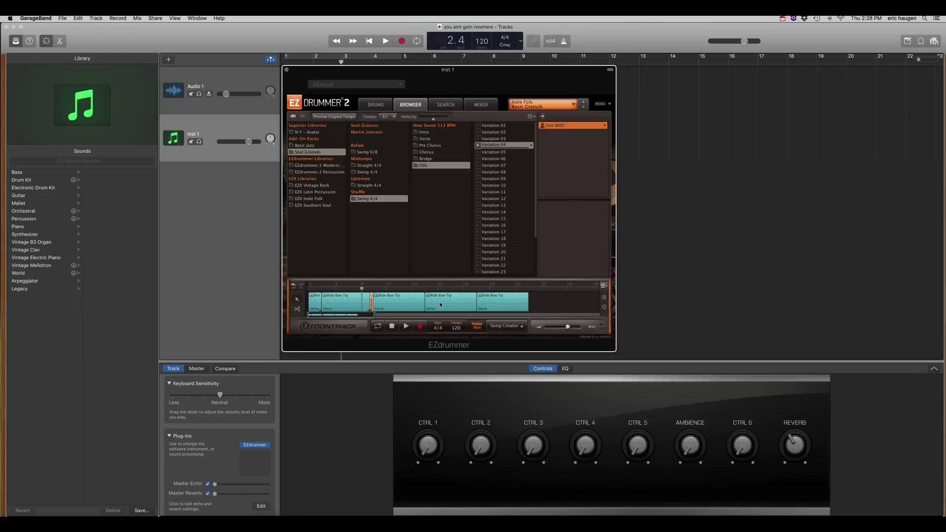
click(487, 303)
right_click(492, 299)
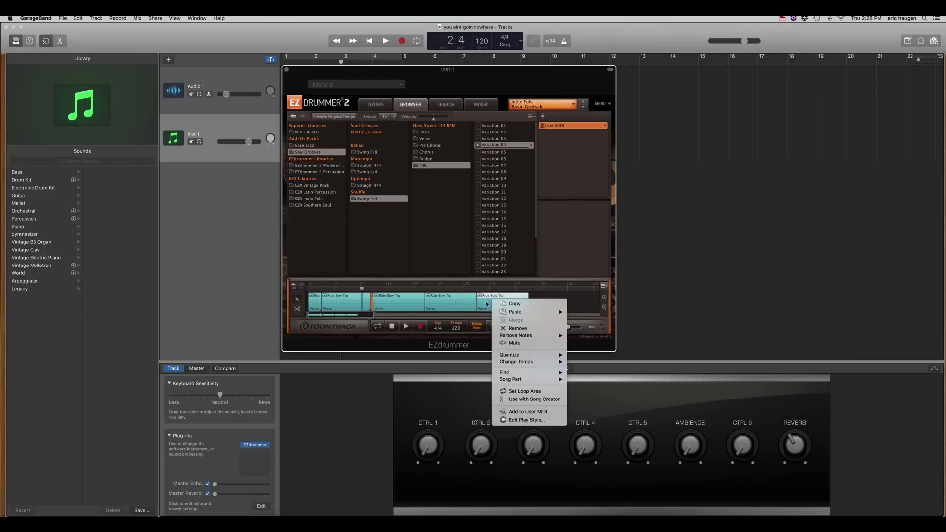
click(441, 311)
shift+click(405, 301)
right_click(405, 300)
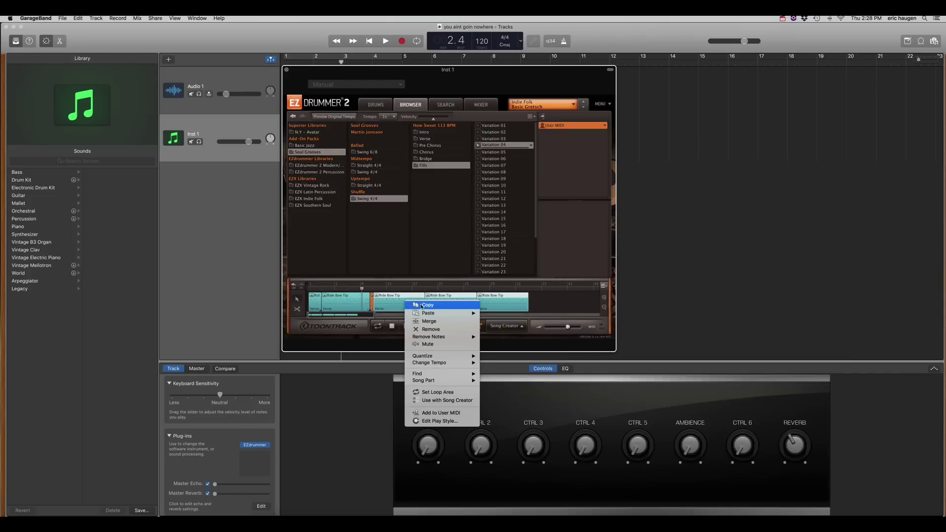
click(422, 306)
Paste the three verse blocks past the end of the song track and move them directly against the last existing block
scroll(529, 295, right, 5)
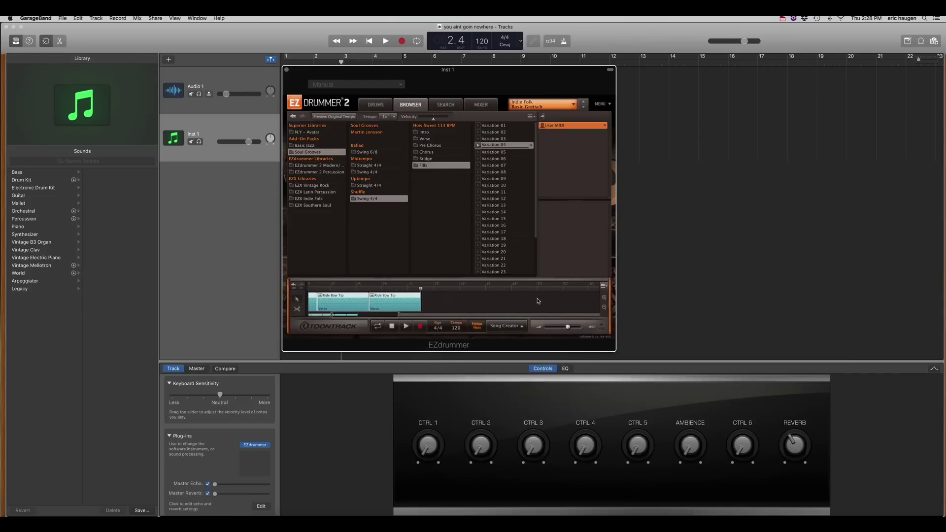
right_click(527, 303)
mouse_move(547, 305)
click(591, 306)
scroll(568, 300, right, 5)
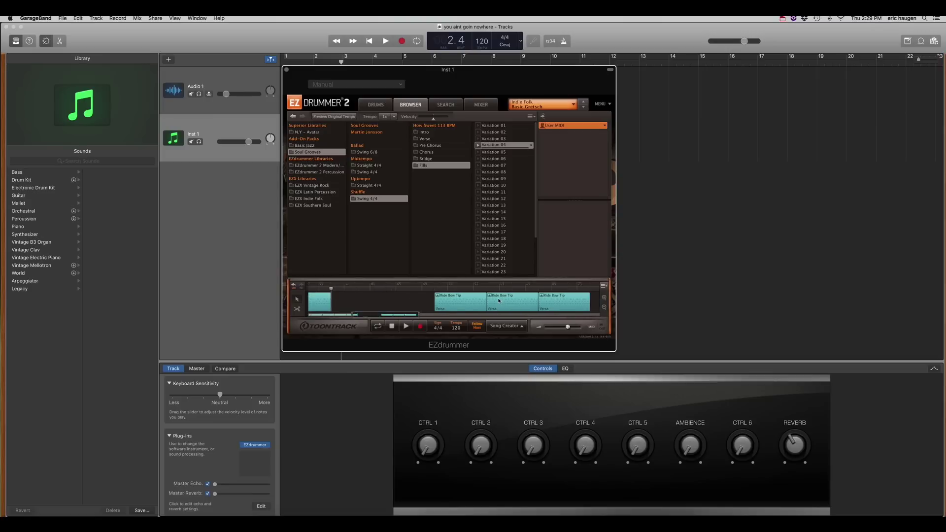
scroll(569, 299, left, 6)
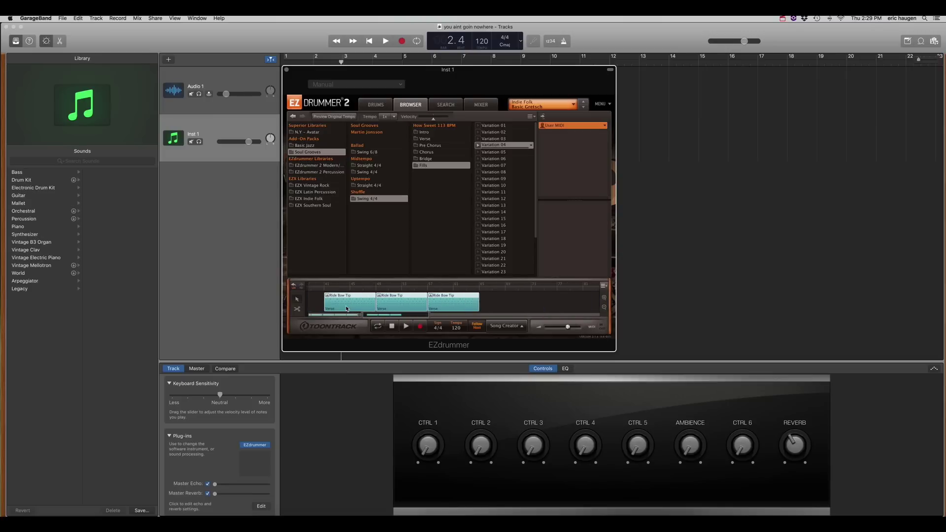
drag(540, 306, 500, 306)
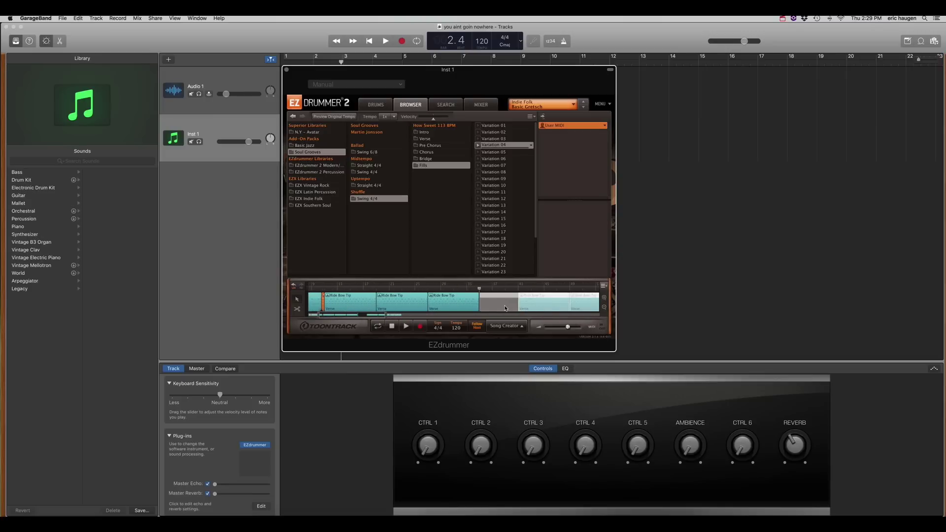
scroll(505, 309, right, 3)
scroll(505, 309, left, 3)
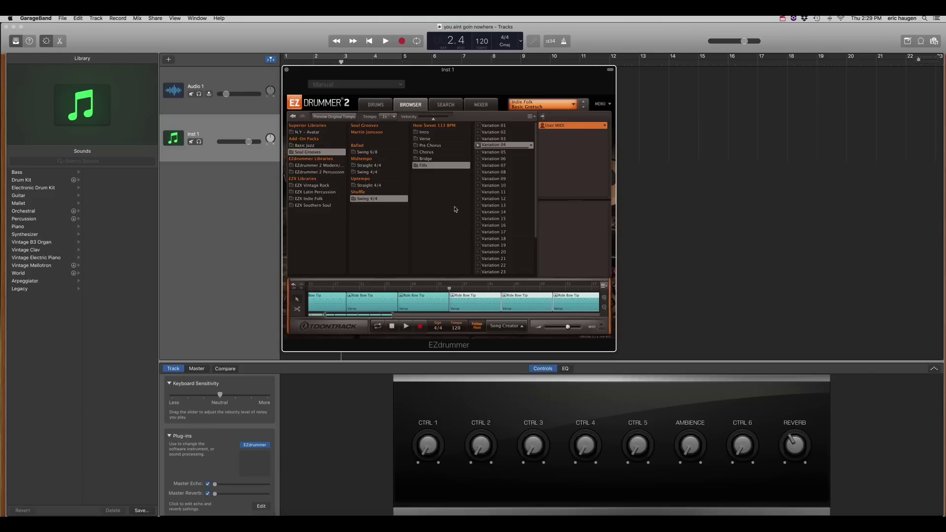
Close the drum plug-in window and give the Inst 1 track a drum kit icon from the Drums category
click(286, 70)
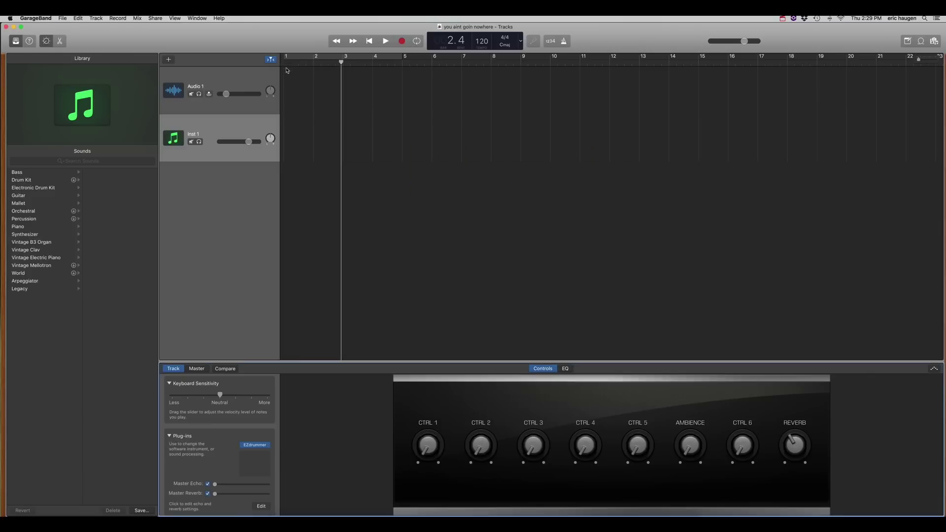
click(174, 139)
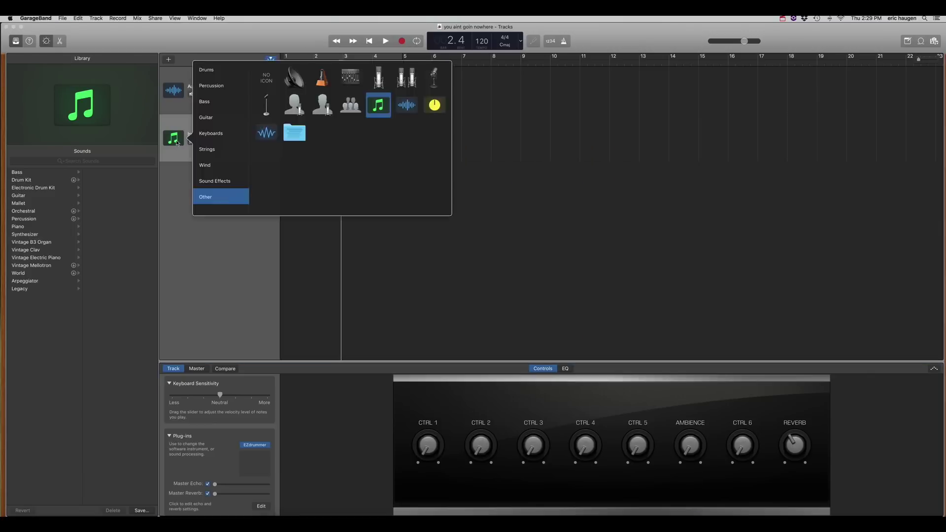
click(209, 86)
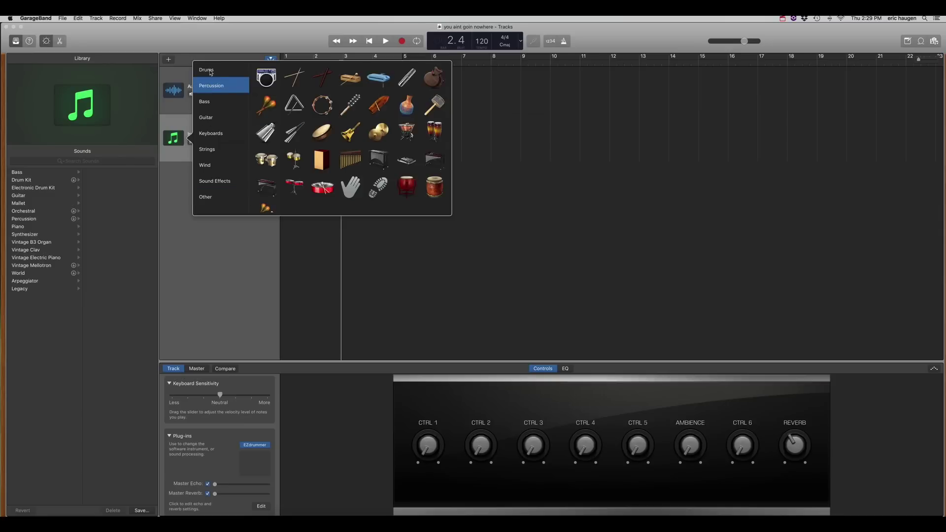
click(206, 70)
click(378, 77)
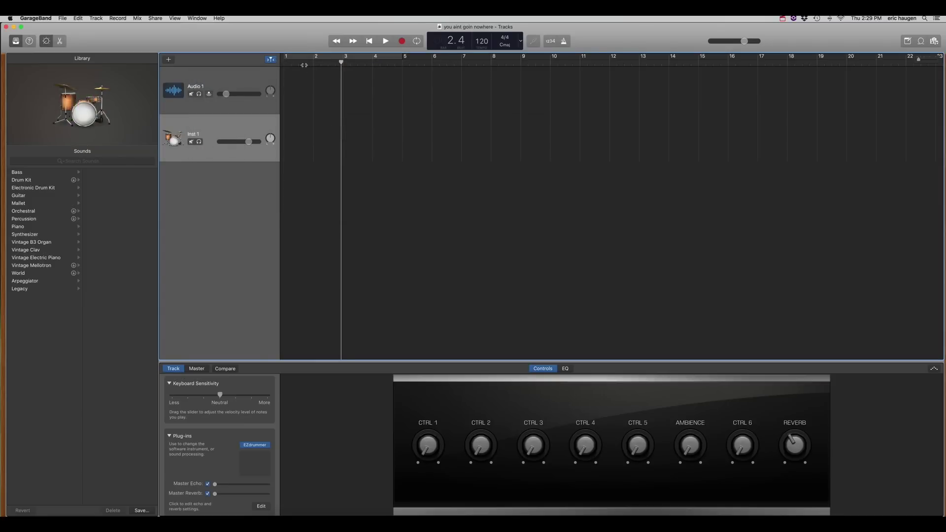
Play about a bar of the project to hear the drum track and stop playback
click(286, 65)
click(385, 42)
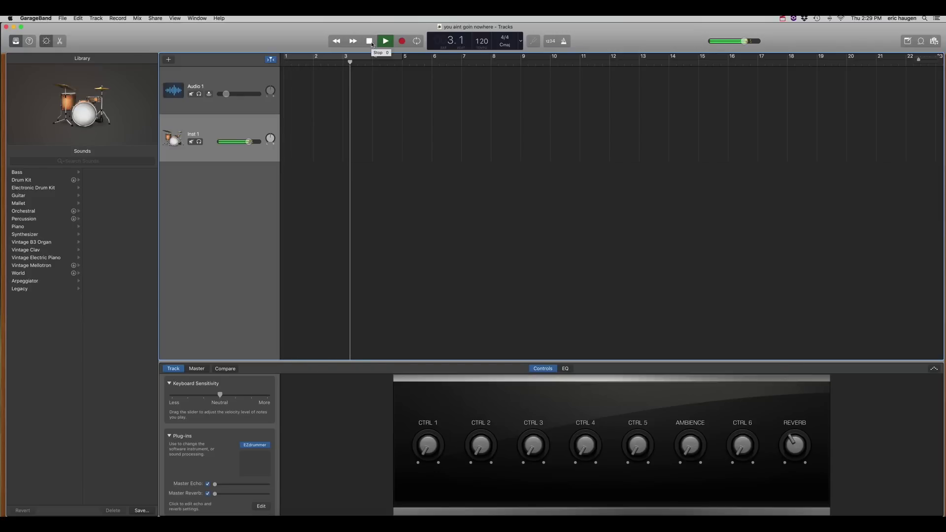
click(372, 44)
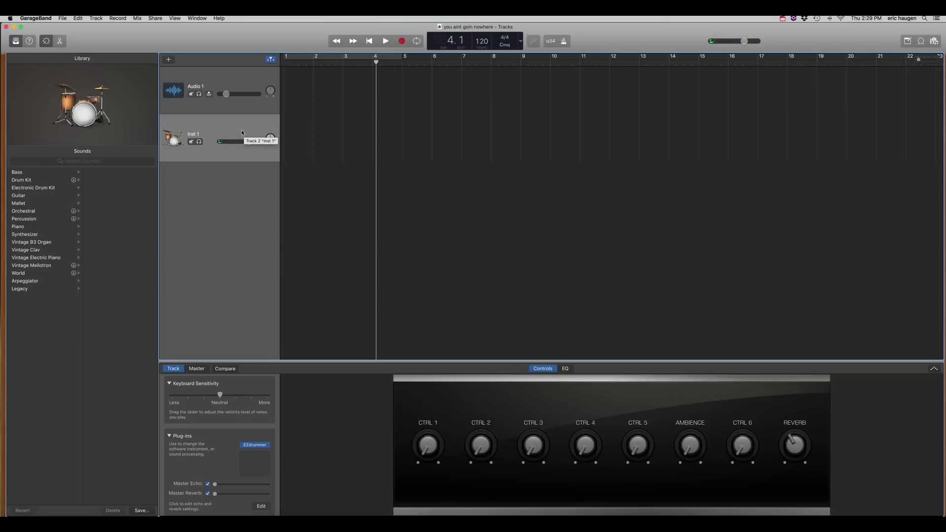
Add a new software instrument track and load the stereo EZkeys plug-in as its instrument
click(96, 18)
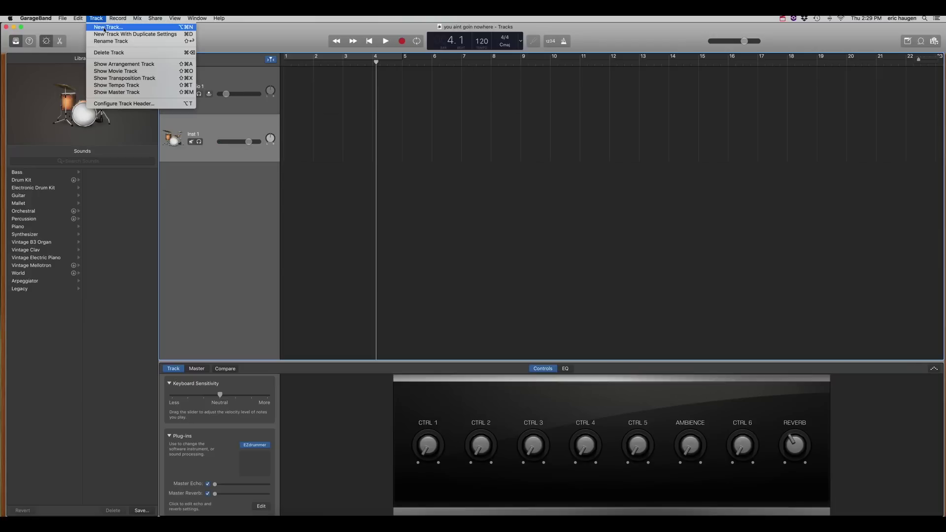
click(105, 28)
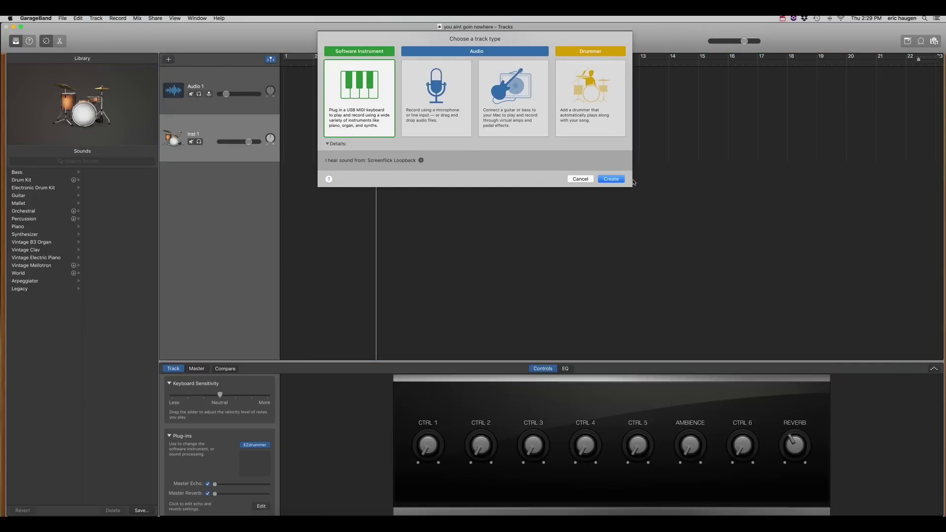
click(612, 180)
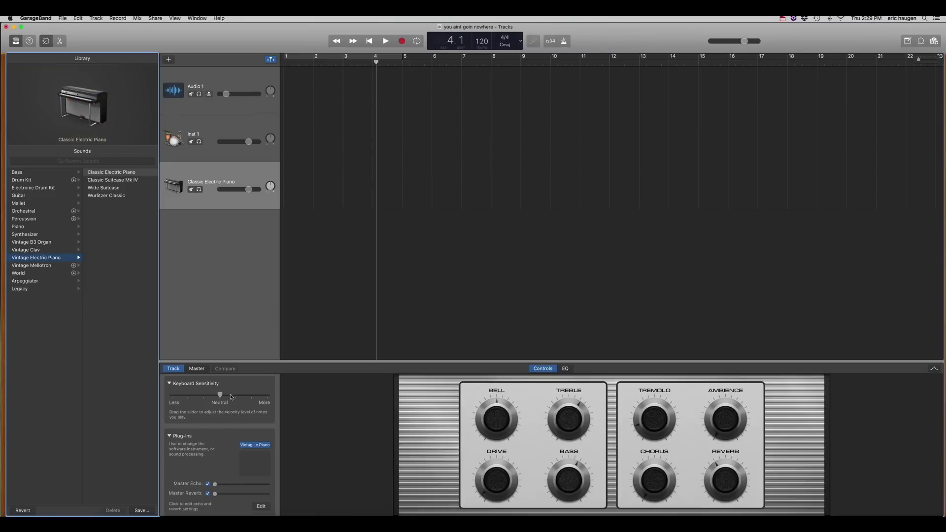
click(255, 445)
mouse_move(272, 471)
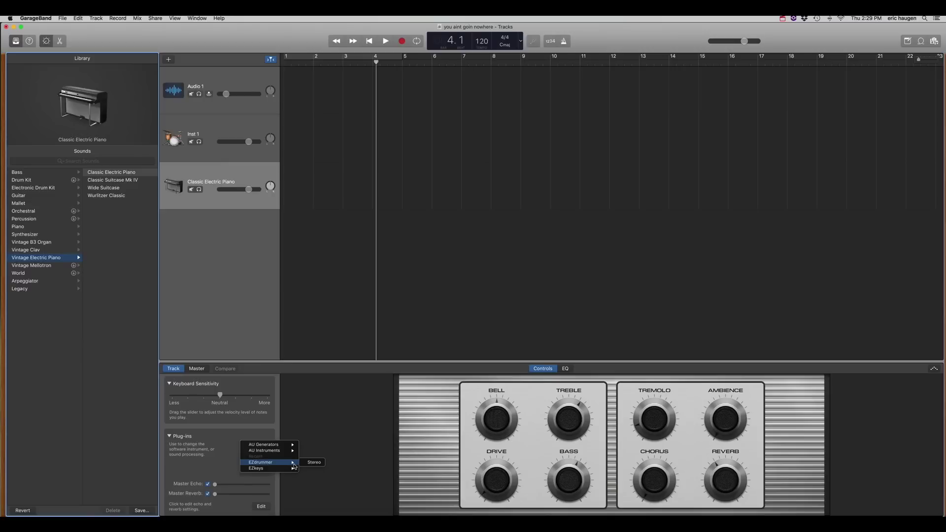
click(315, 464)
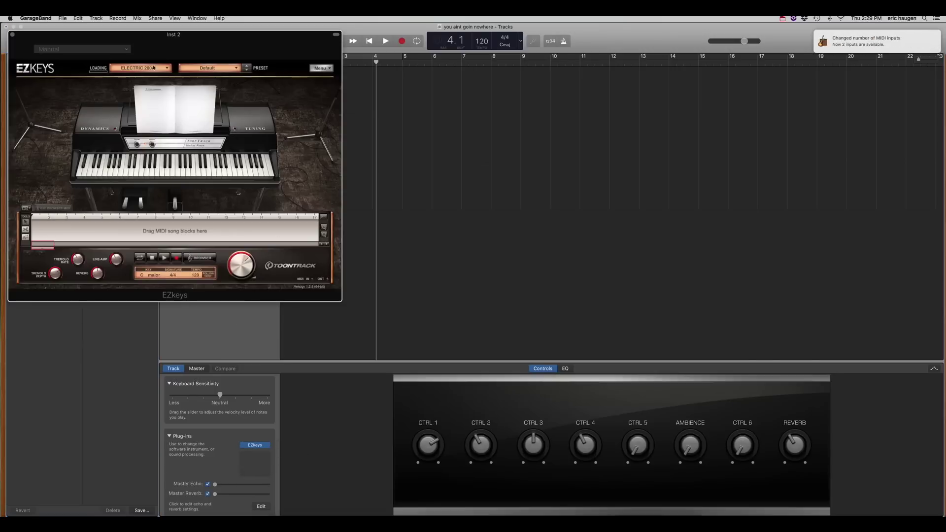
Load the Vintage Upright piano in EZkeys and choose its Living Room preset
drag(308, 52, 441, 74)
click(402, 86)
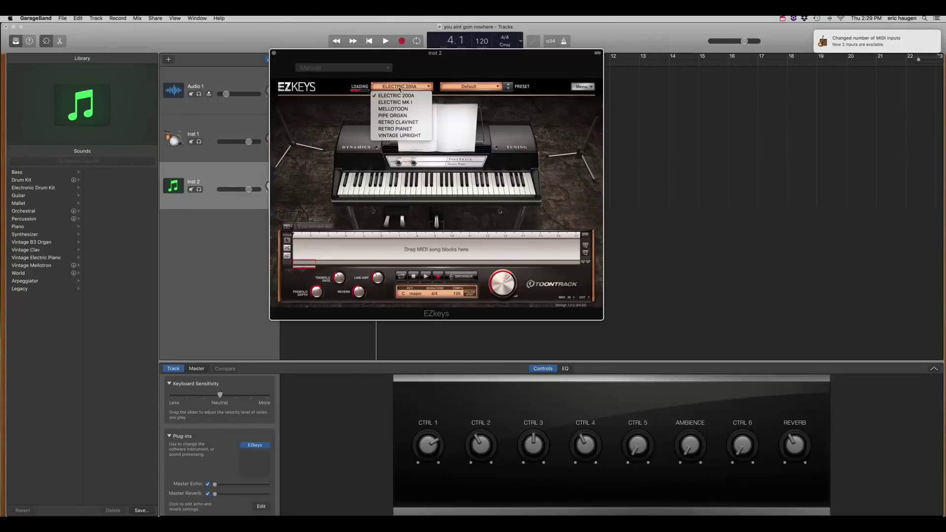
click(399, 135)
click(408, 86)
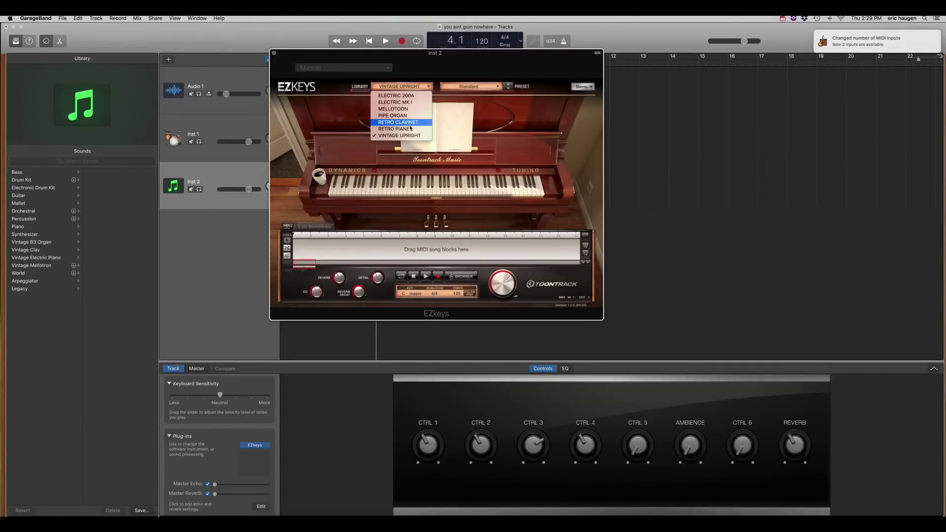
click(469, 87)
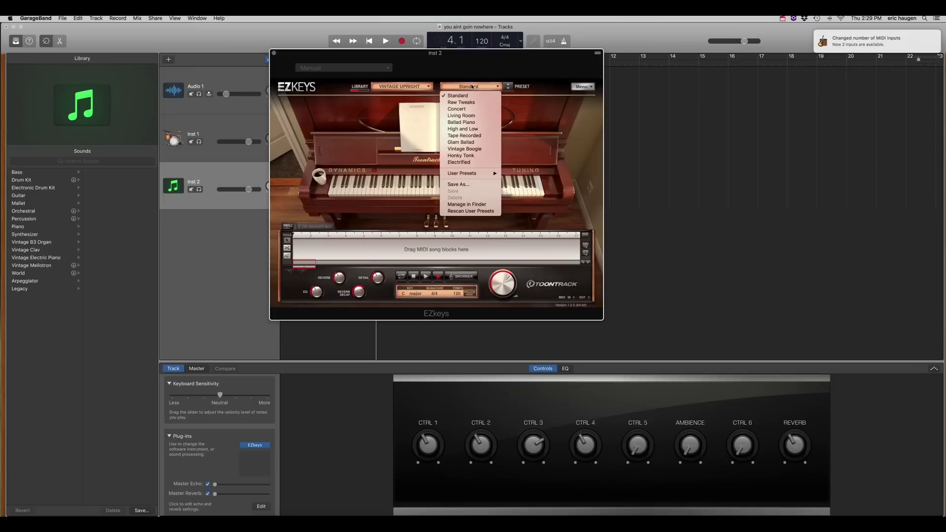
click(471, 116)
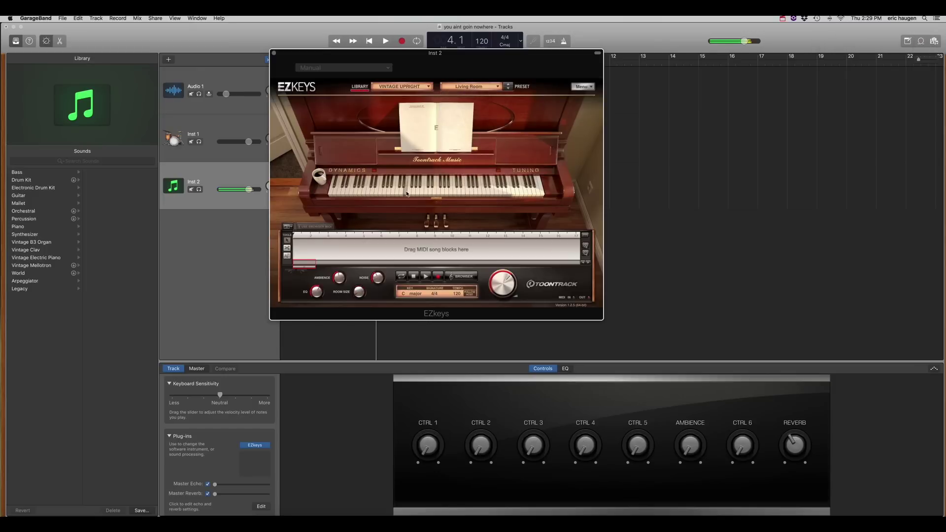
Insert four consecutive chord blocks on the EZkeys song track, starting at bar 3
click(329, 237)
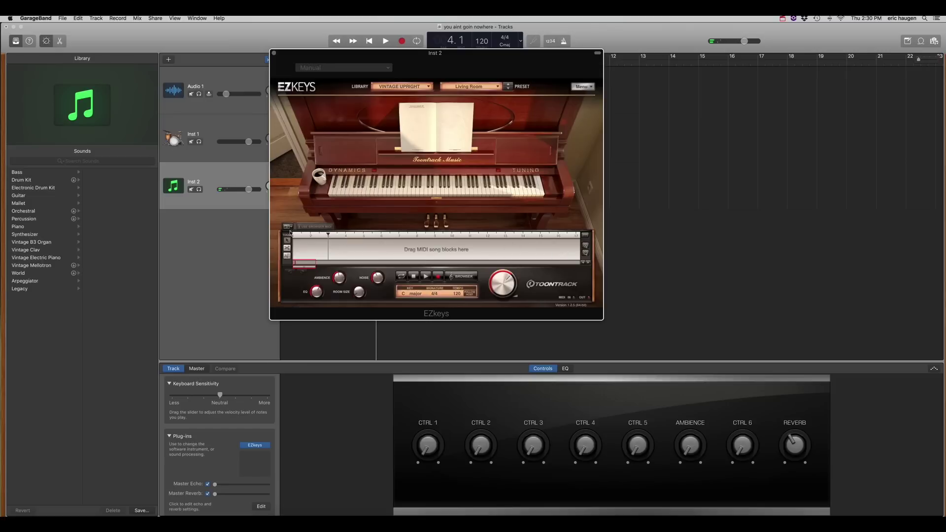
click(287, 227)
click(286, 228)
click(286, 228)
click(286, 228)
Set the four chord blocks to the progression G, Am, C, G
click(332, 246)
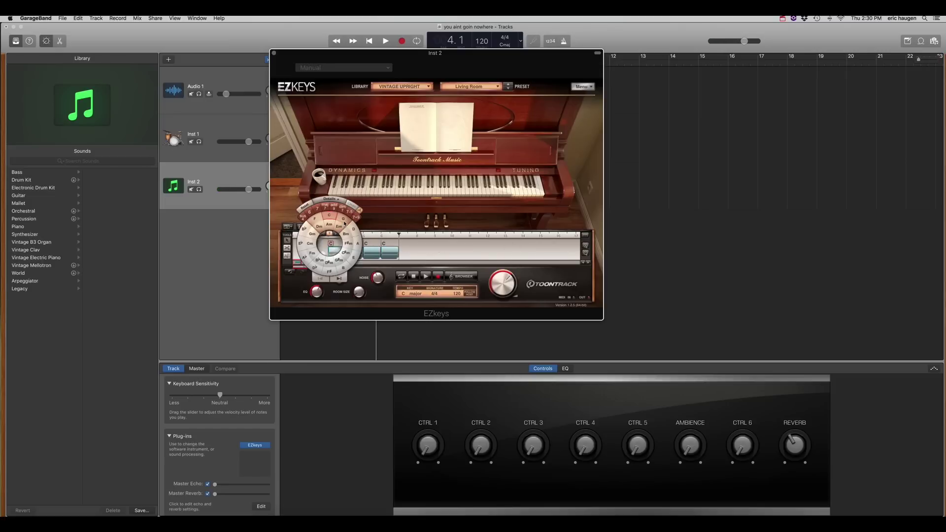
click(333, 245)
click(352, 245)
click(346, 225)
click(384, 247)
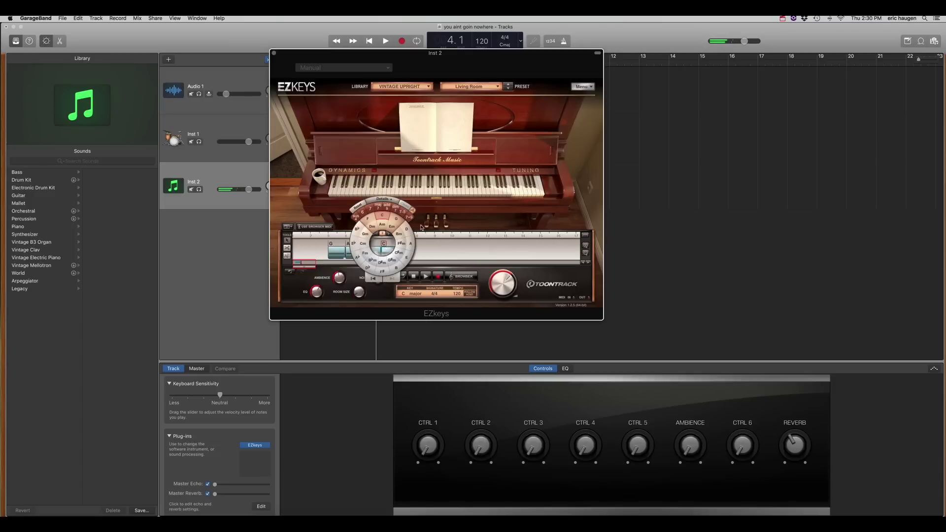
click(390, 219)
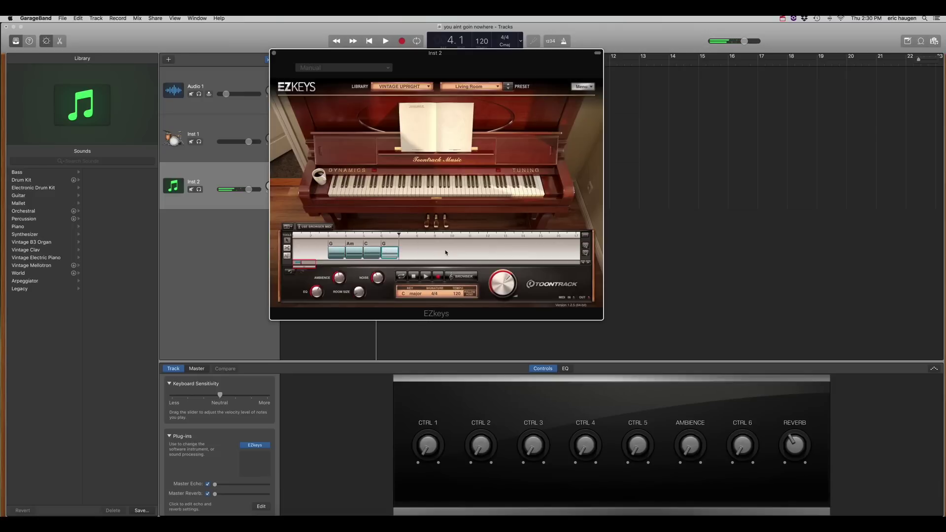
Copy the four-chord sequence, paste it after the existing blocks, and move the copy directly against them
drag(445, 253, 329, 255)
right_click(336, 252)
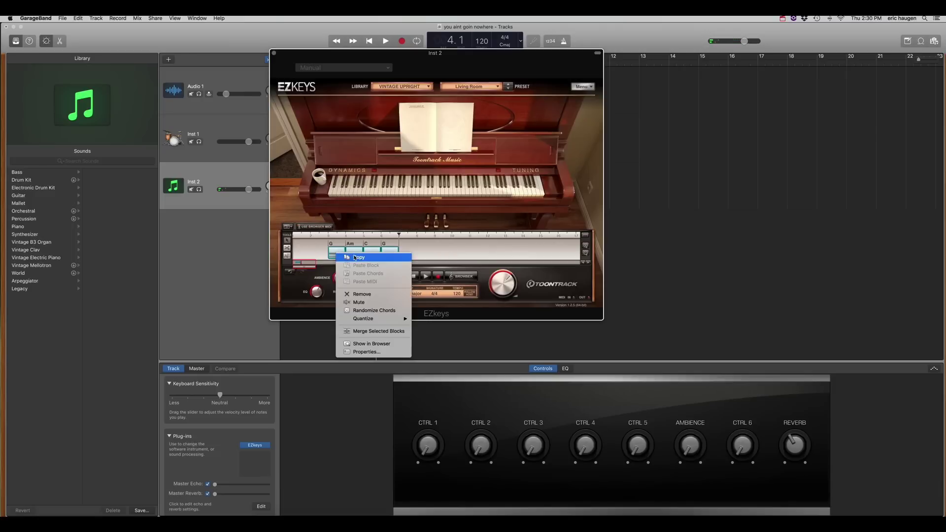
right_click(412, 252)
click(474, 245)
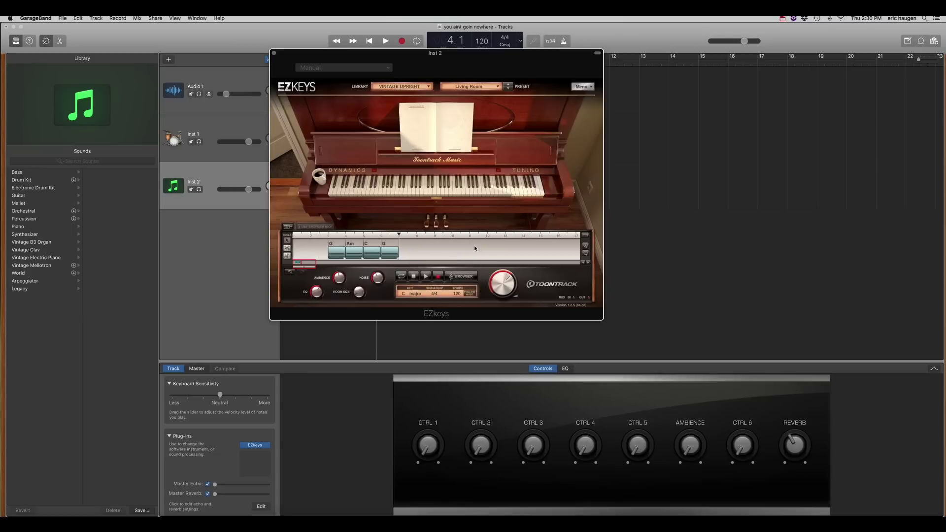
scroll(474, 245, right, 2)
scroll(481, 248, left, 2)
right_click(404, 255)
click(419, 271)
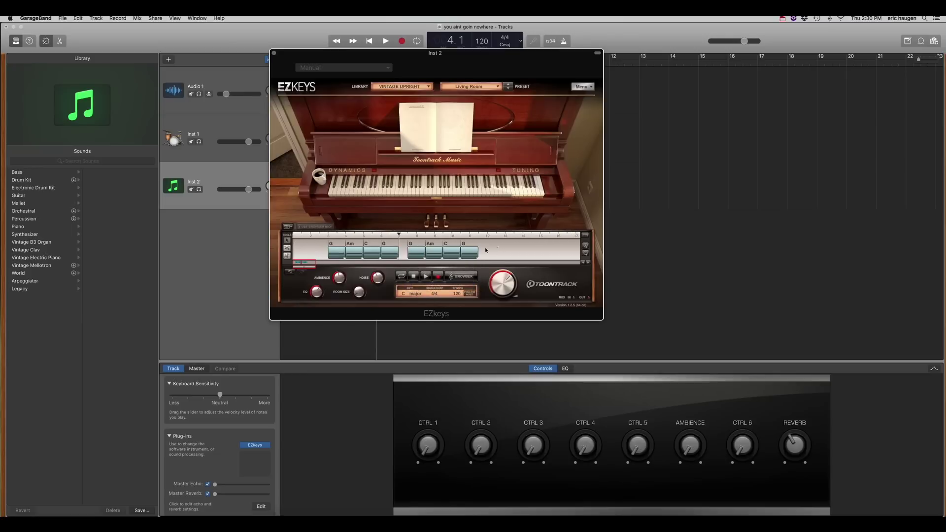
drag(419, 252, 410, 253)
Copy all eight chord blocks, paste them at the end of the sequence, and move the copy directly against the last block
key(super+a)
right_click(343, 257)
click(471, 236)
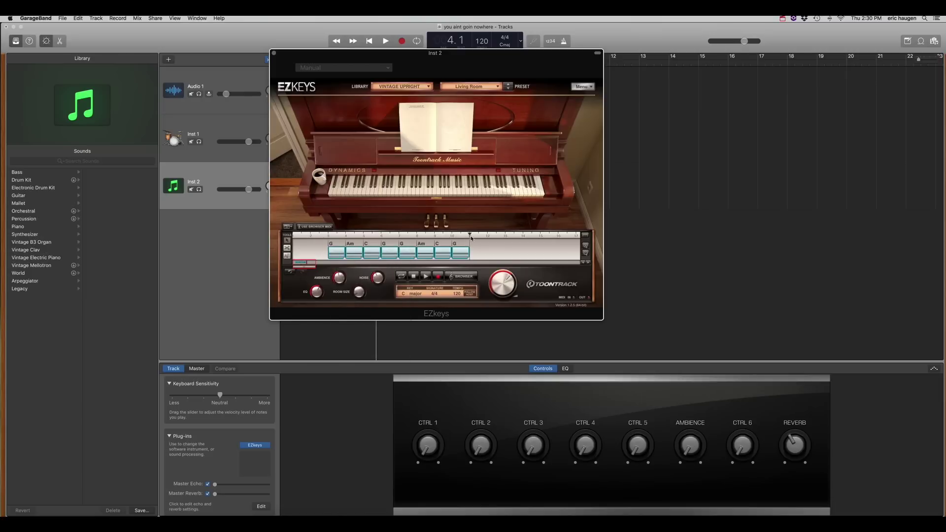
right_click(474, 244)
click(501, 245)
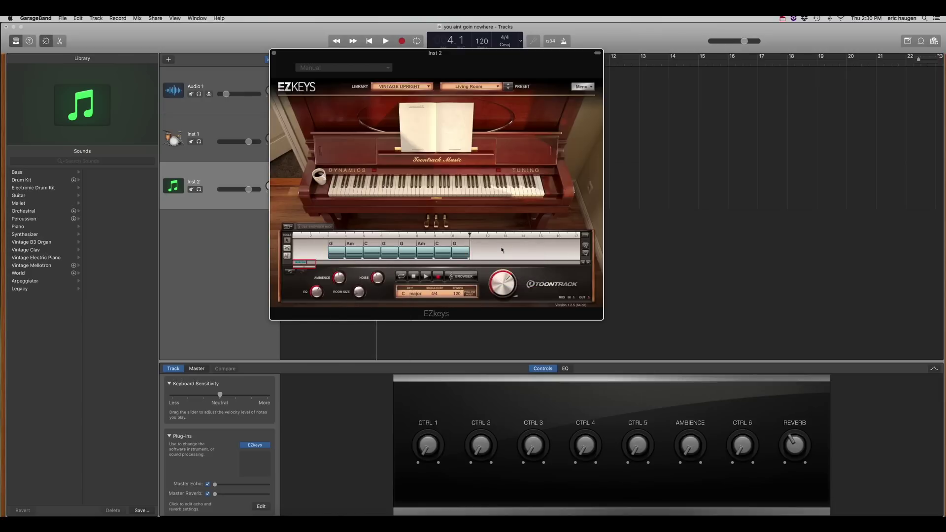
right_click(468, 252)
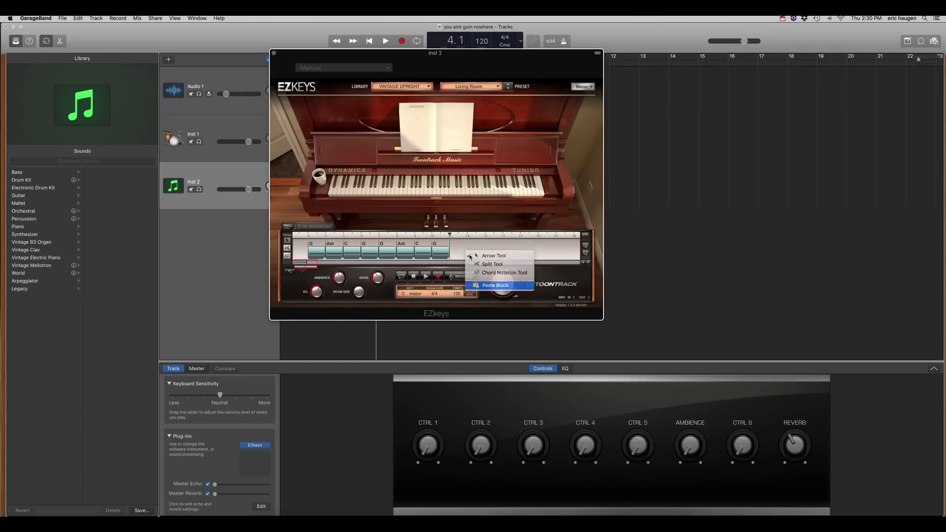
click(495, 285)
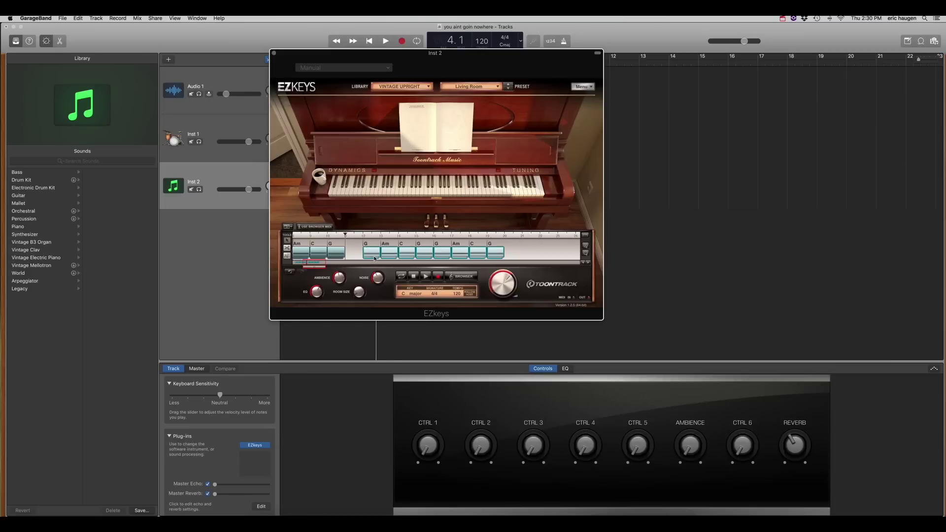
drag(375, 259, 355, 254)
scroll(355, 254, left, 5)
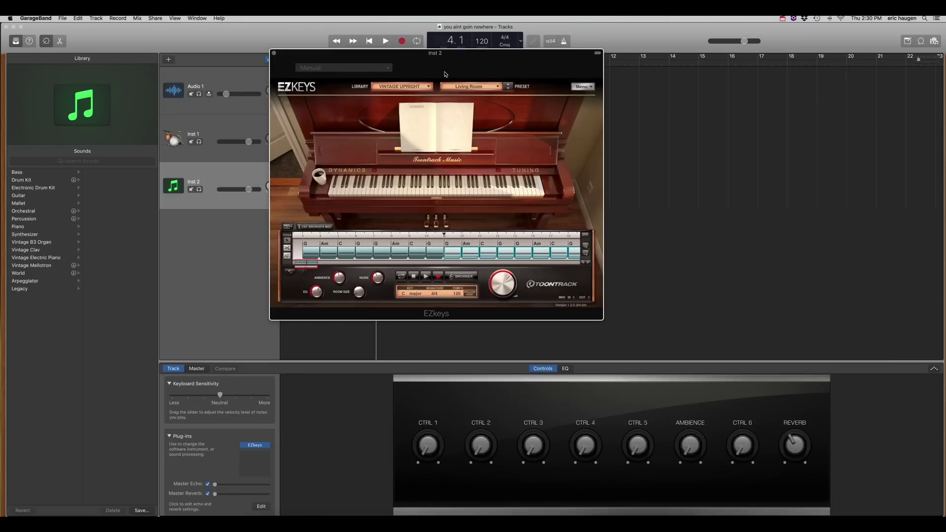
Play the project from the end of bar 2 to hear piano and drums together, and stop during bar 12
drag(443, 68, 450, 130)
click(337, 68)
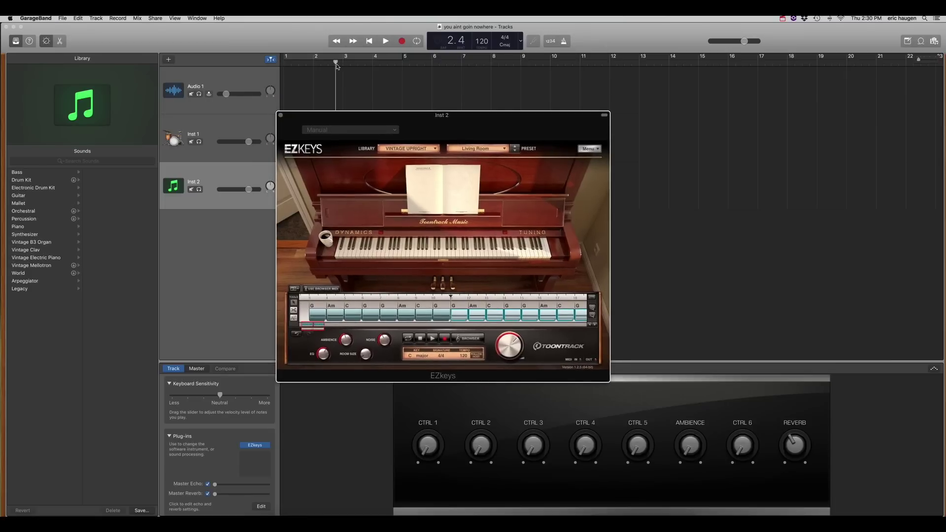
click(386, 41)
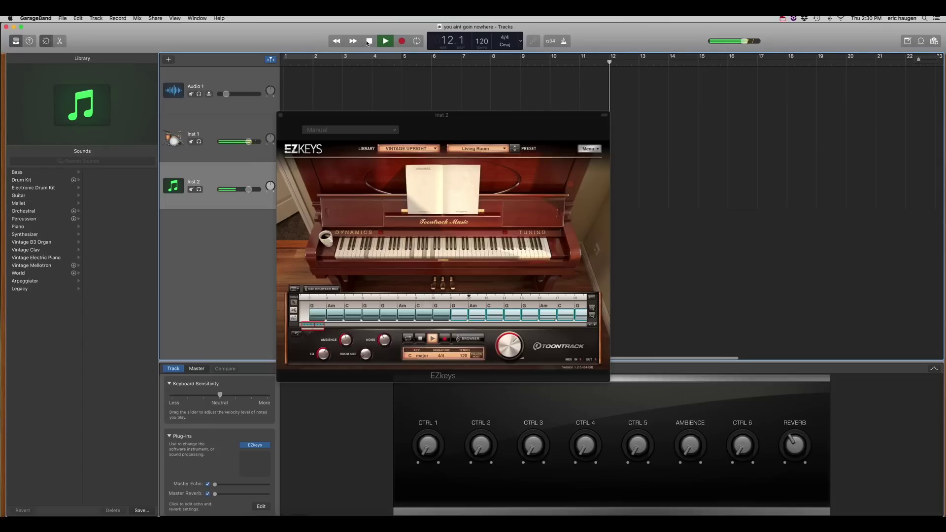
click(369, 41)
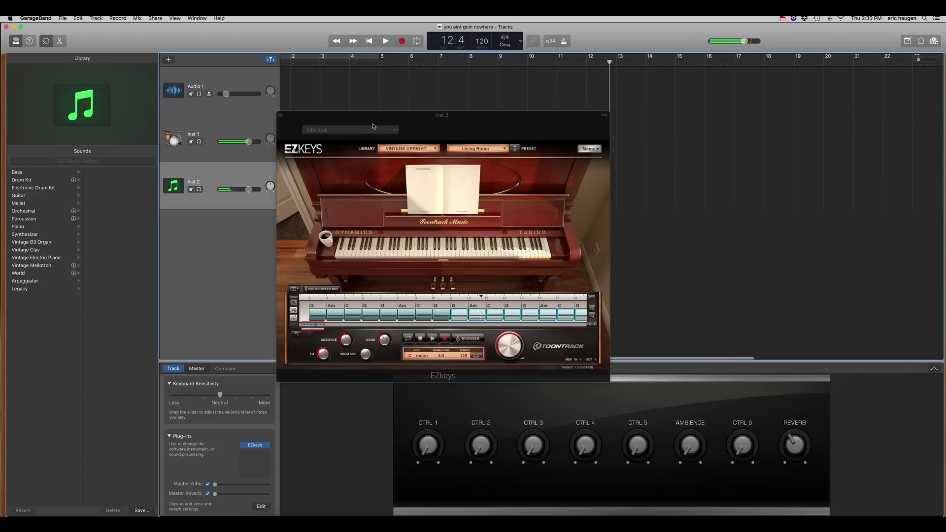
Select all sixteen chord blocks on the song track and open the MIDI browser to use browser MIDI for them
click(593, 316)
click(593, 316)
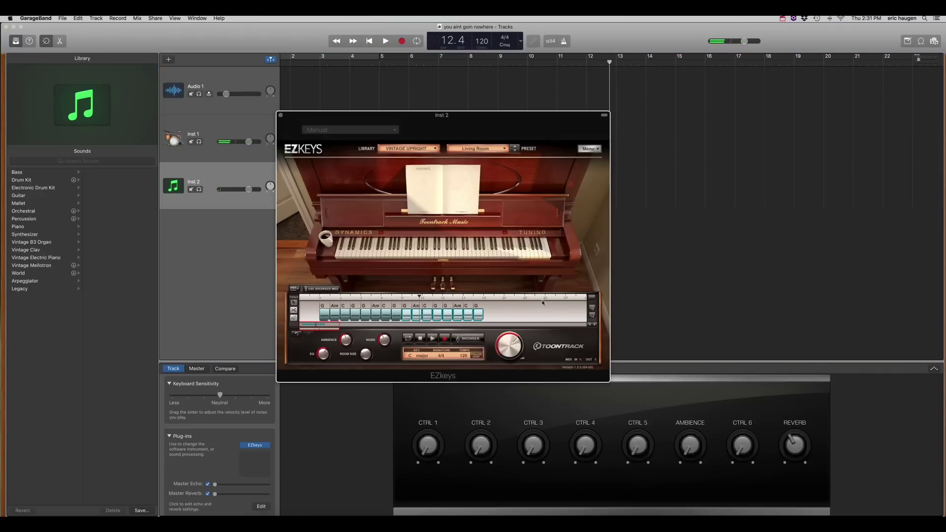
drag(527, 315, 326, 316)
right_click(328, 316)
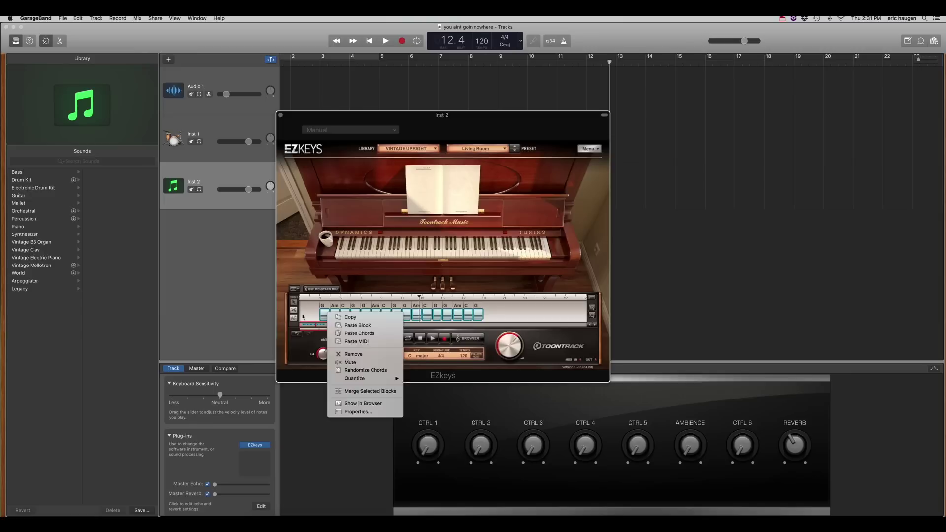
click(327, 312)
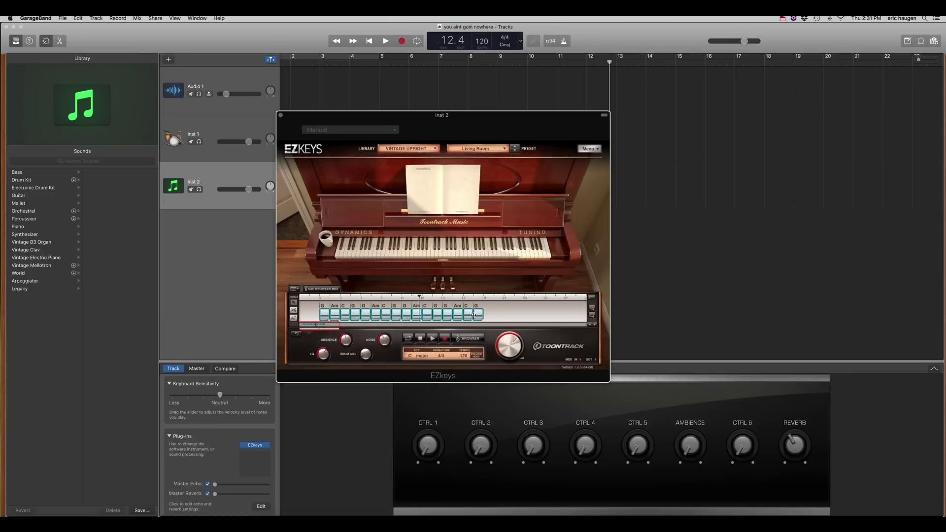
click(322, 290)
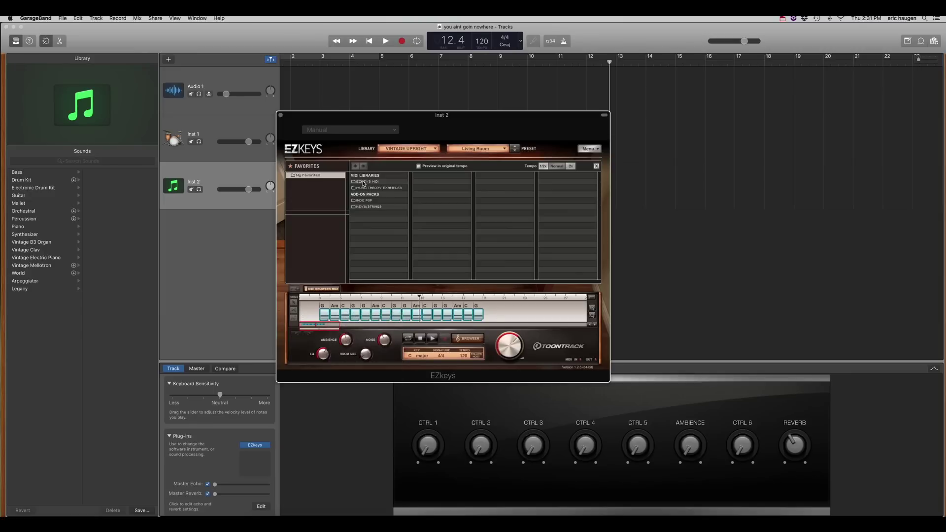
Browse the EZkeys MIDI library to the Pop/Rock Swing 4/4 folder and its Slow 80 BPM Verse variations
click(367, 201)
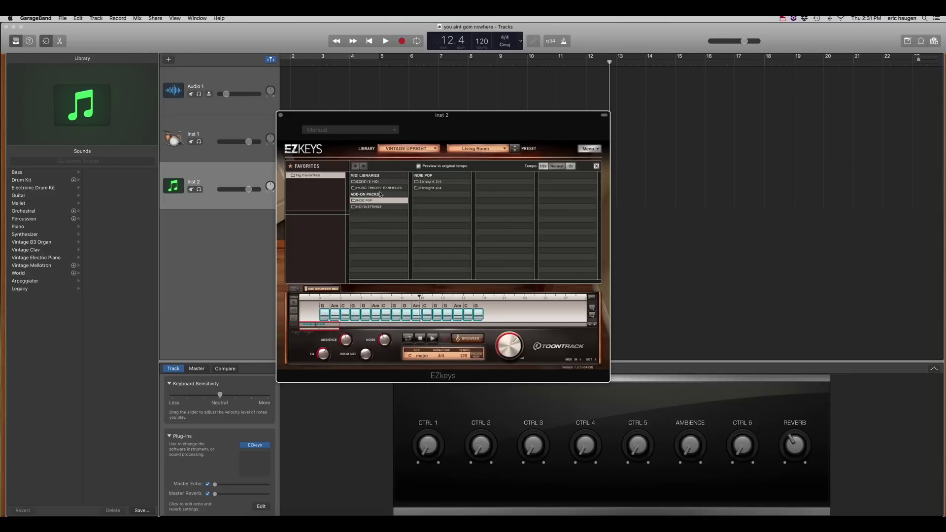
click(371, 207)
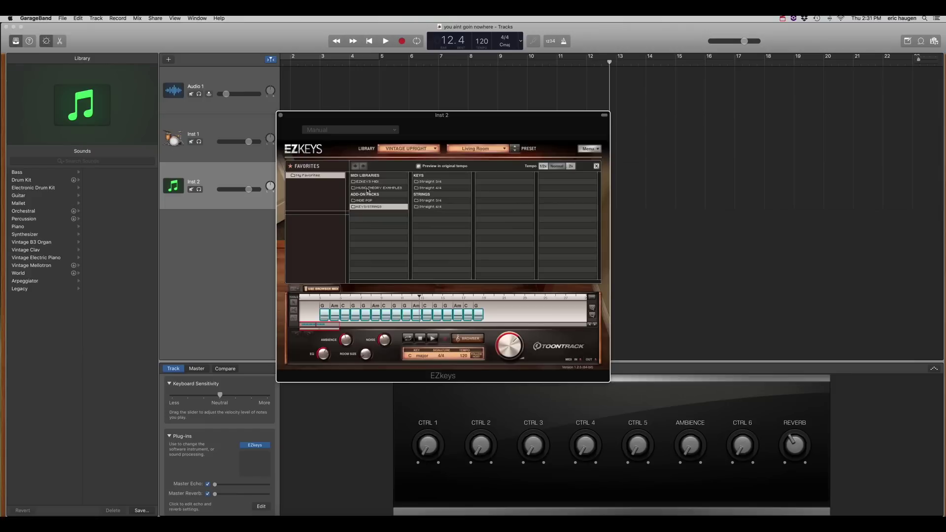
click(367, 183)
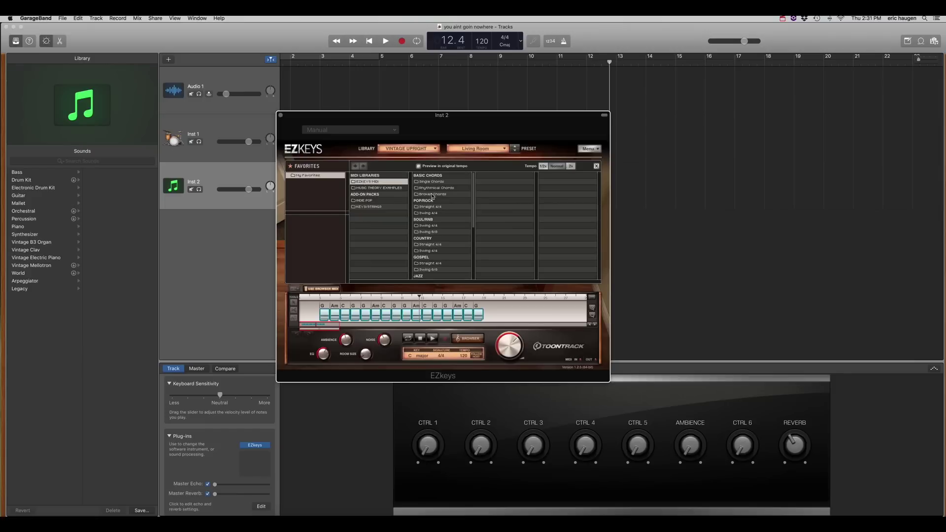
click(433, 214)
click(488, 189)
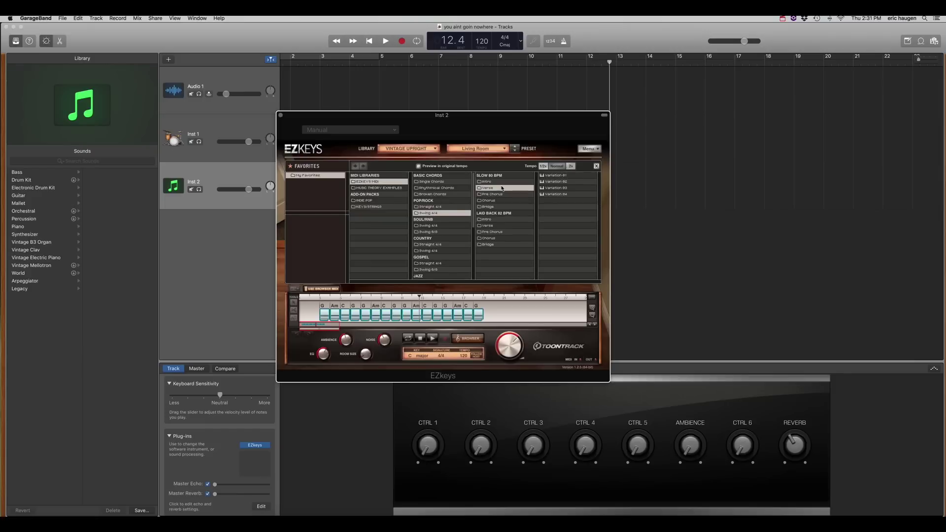
Preview Verse Variation 01 on the chord blocks and turn up the piano's Room Size
click(544, 176)
click(594, 309)
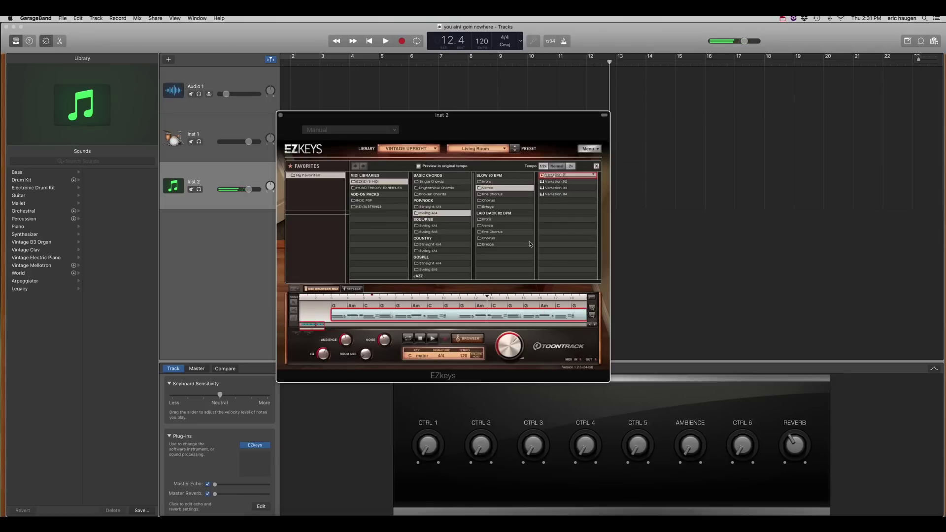
drag(362, 360, 371, 337)
Audition Verse Variations 02 and 03, and replace the chord blocks with Variation 01
click(545, 182)
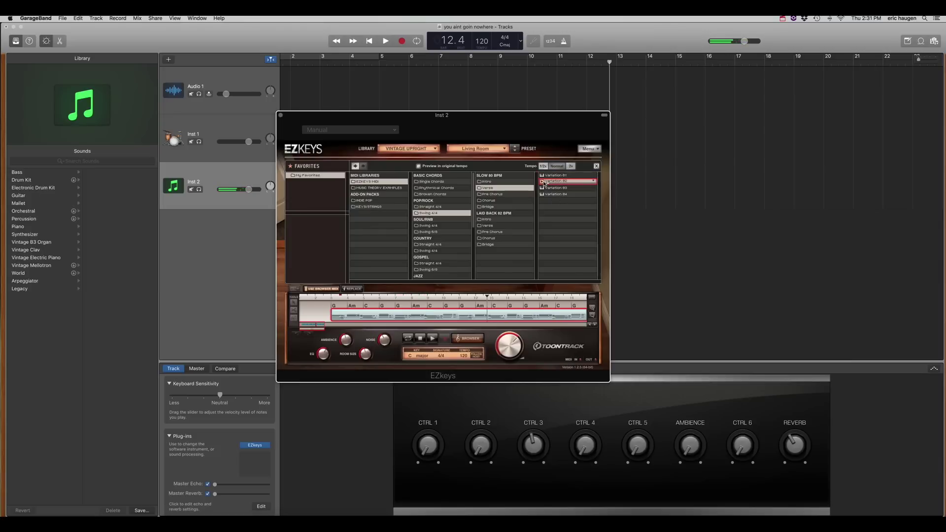
click(543, 188)
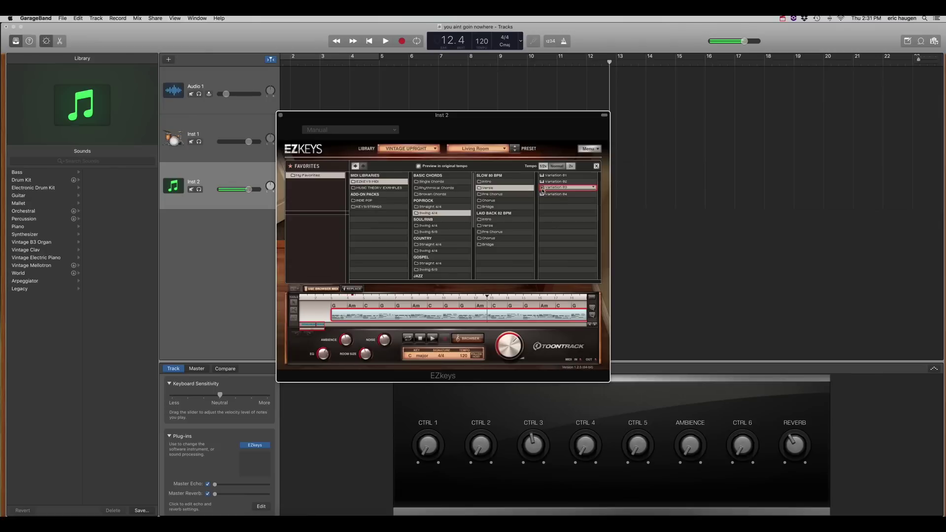
scroll(439, 263, down, 5)
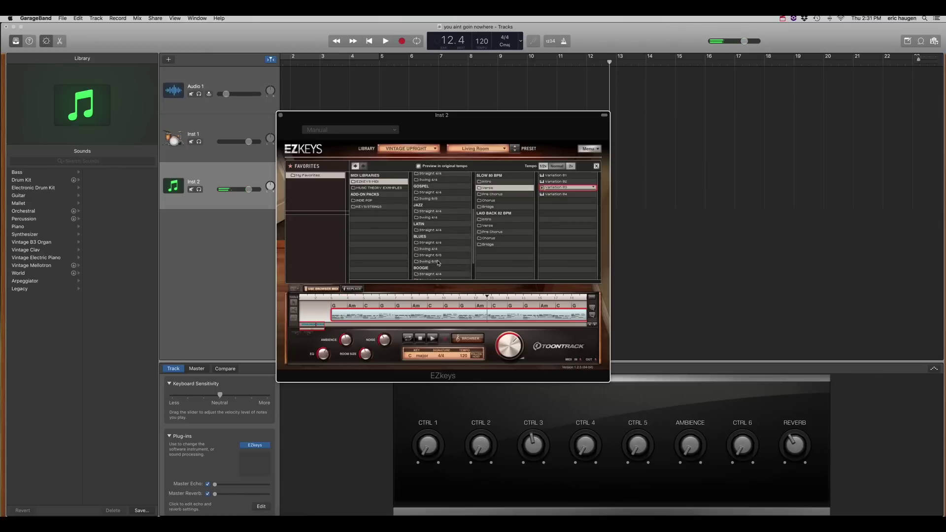
scroll(438, 263, up, 2)
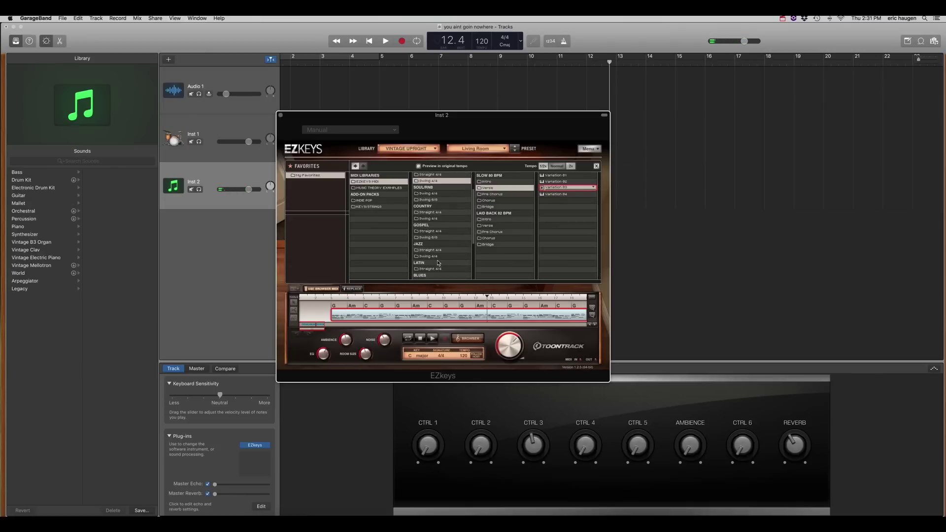
click(544, 176)
click(353, 289)
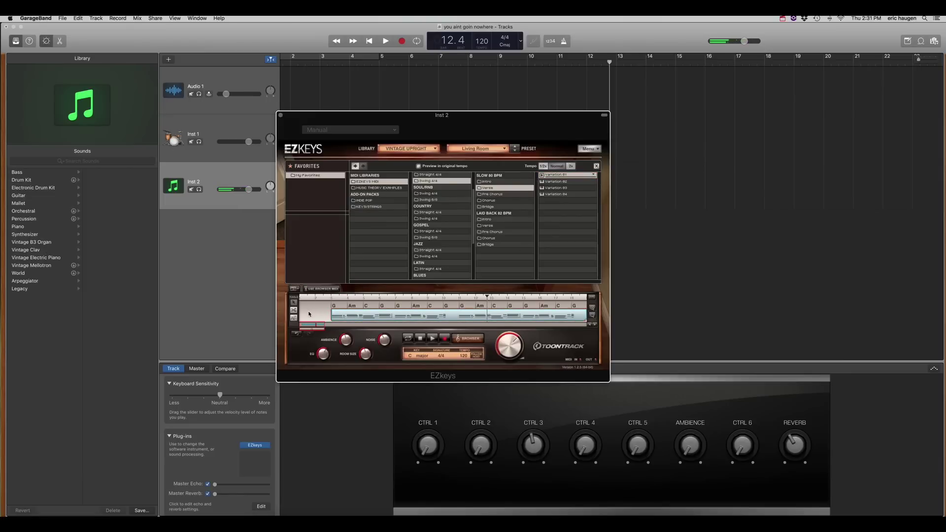
Close the piano plug-in window and start playing the project from about bar 2
click(281, 117)
click(315, 63)
key(space)
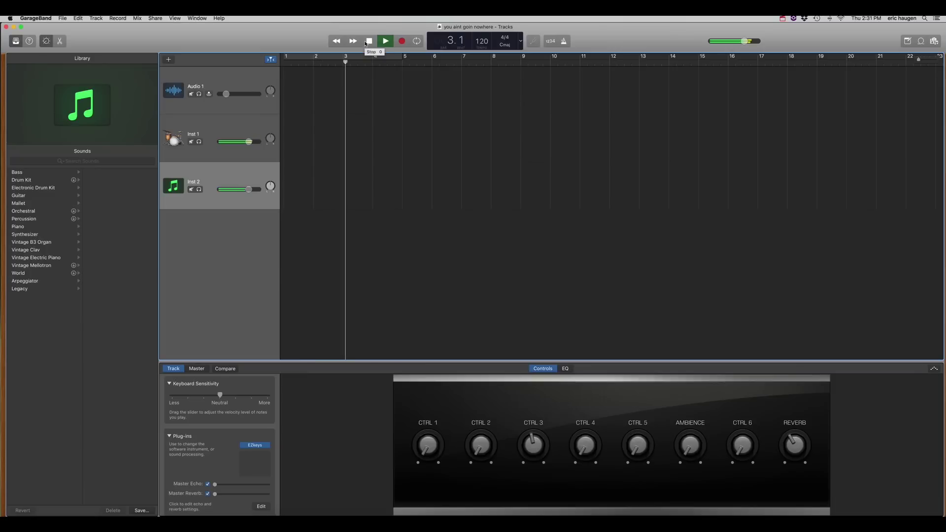
Change the Inst 2 track's icon to the upright piano from the Keyboards category
click(182, 189)
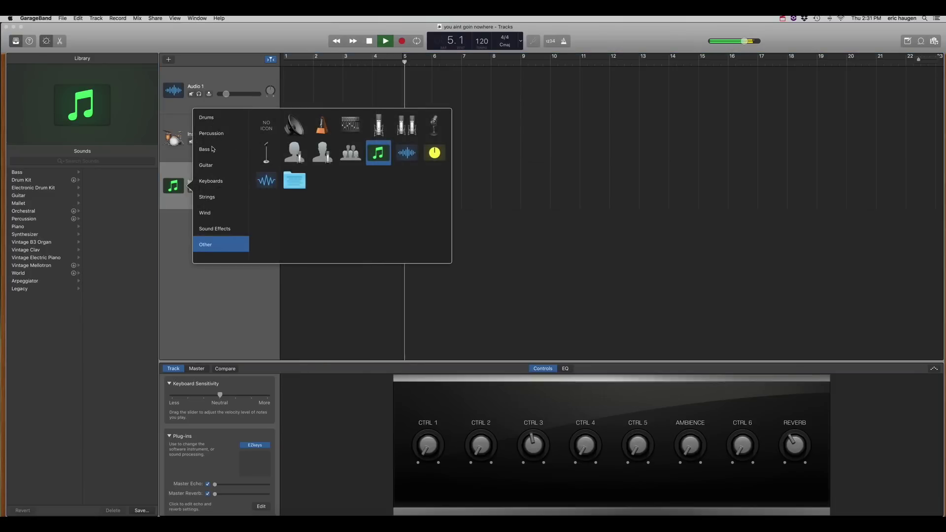
click(211, 181)
click(298, 134)
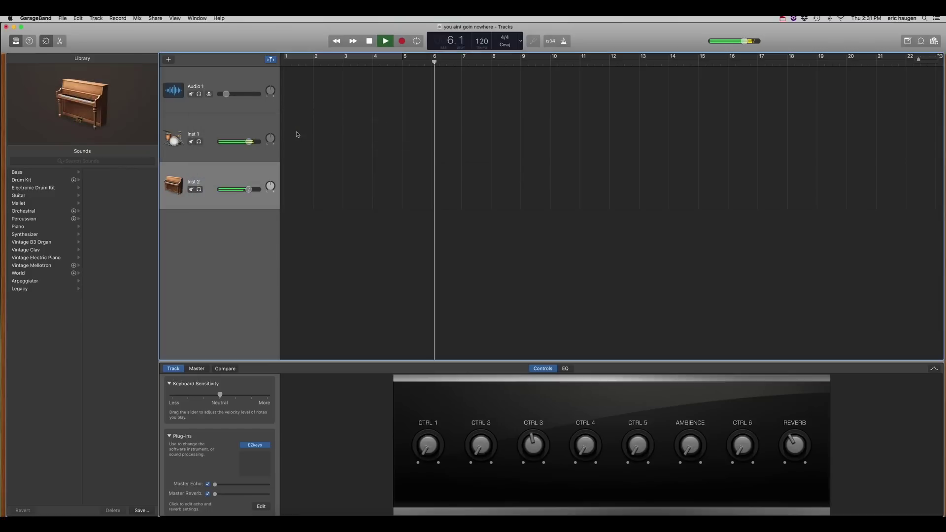
Give the Audio 1 track the blue-grey bass amp stack icon from the Bass category
click(182, 92)
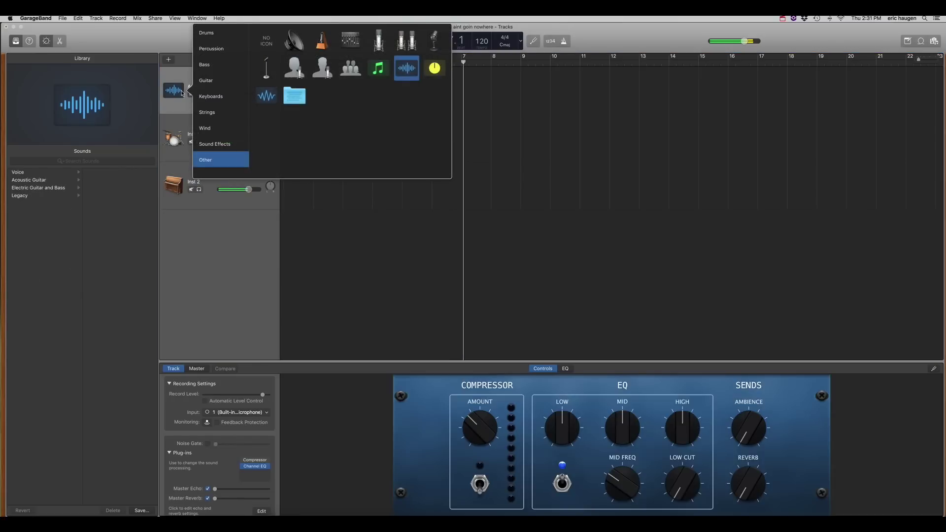
click(210, 66)
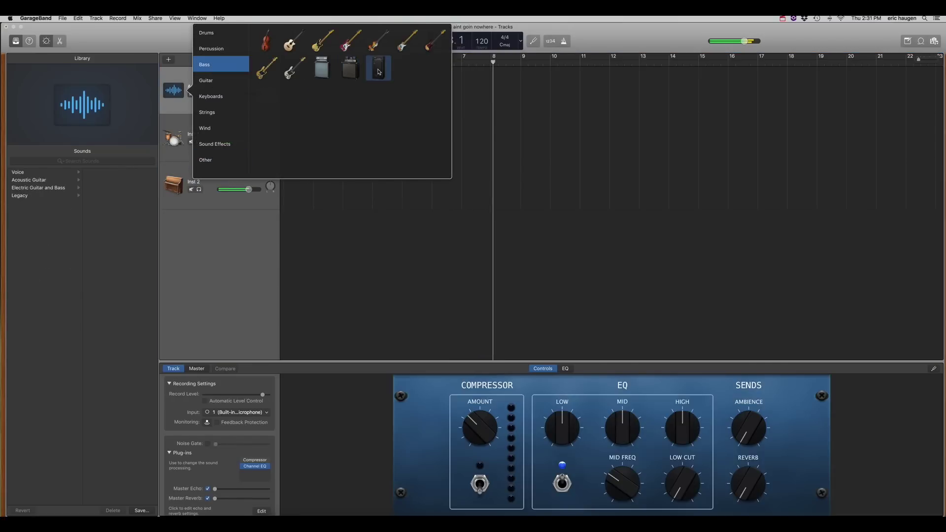
click(378, 72)
click(174, 90)
click(322, 68)
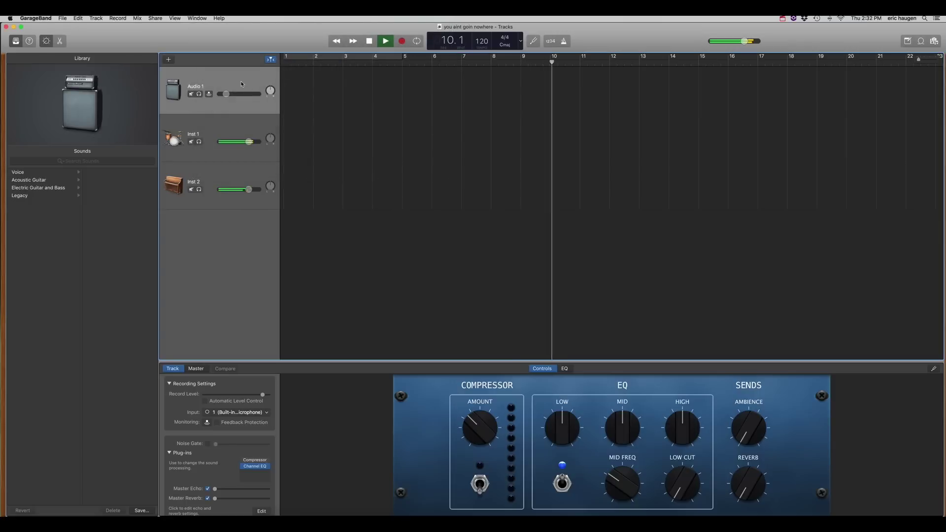
Stop playback, return the playhead to bar 1 and enable the metronome
click(371, 42)
click(370, 42)
click(564, 42)
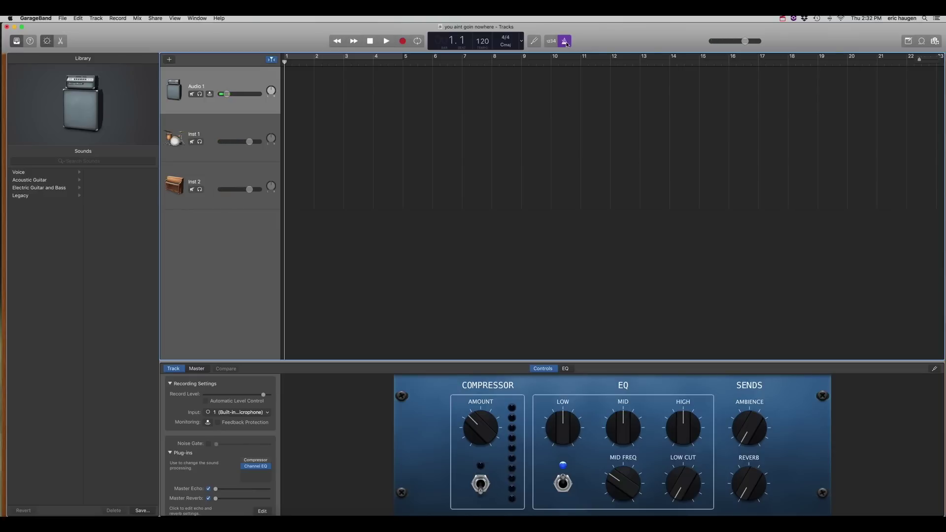
Try input monitoring on the Audio 1 track with its volume raised, and lower the track volume to minimum
click(210, 94)
drag(226, 94, 250, 94)
drag(249, 95, 218, 91)
click(209, 94)
Review the Audio 1 track's input setting and the input device choices in the Audio/MIDI preferences
click(253, 414)
click(253, 416)
click(35, 18)
click(55, 37)
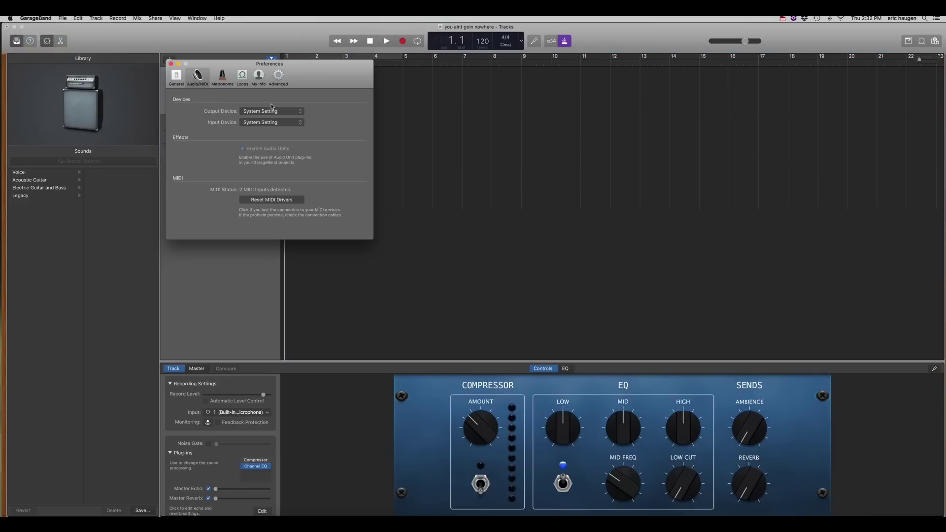
click(270, 123)
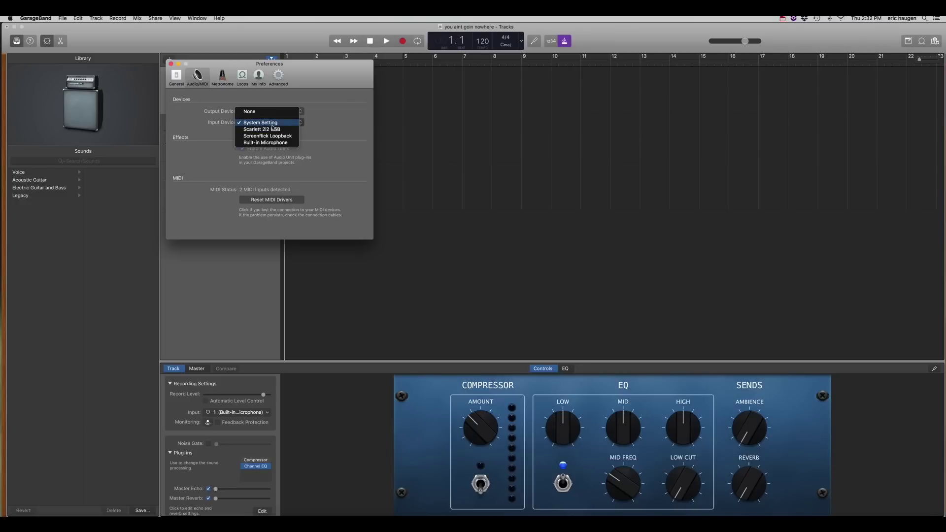
click(272, 102)
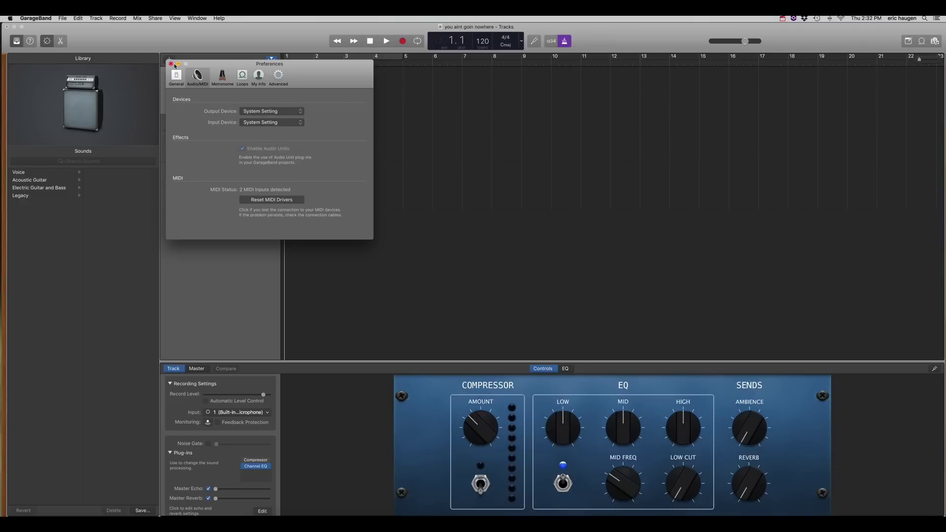
click(171, 64)
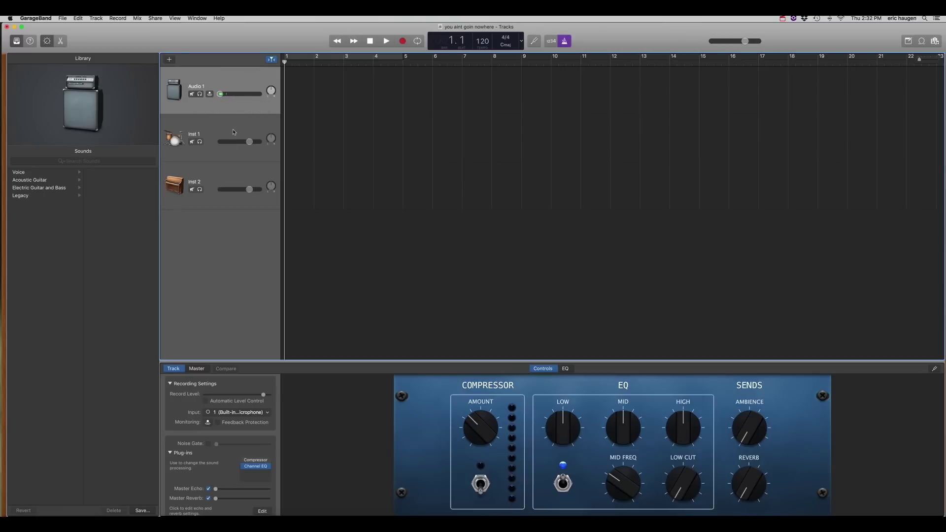
Switch between the drum and piano tracks, leaving the Inst 2 piano track selected
click(223, 181)
key(Up)
key(Down)
key(Up)
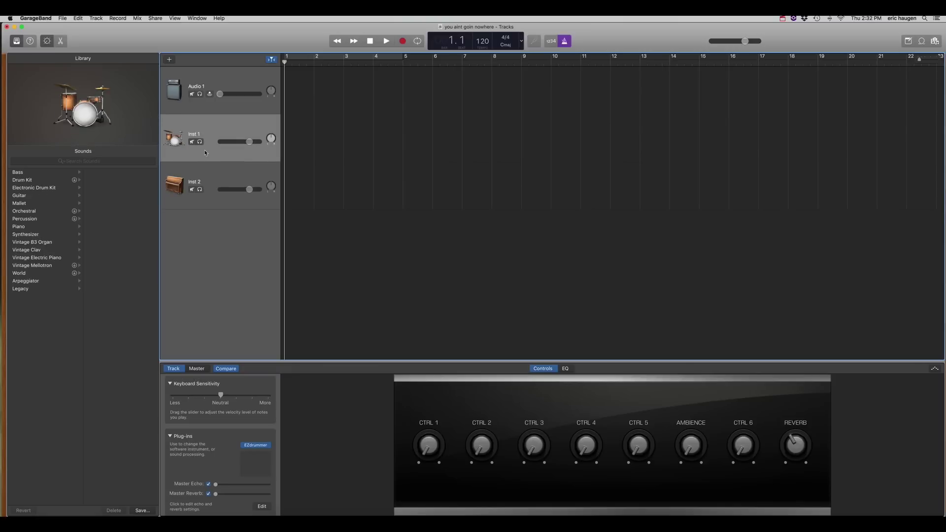
key(Down)
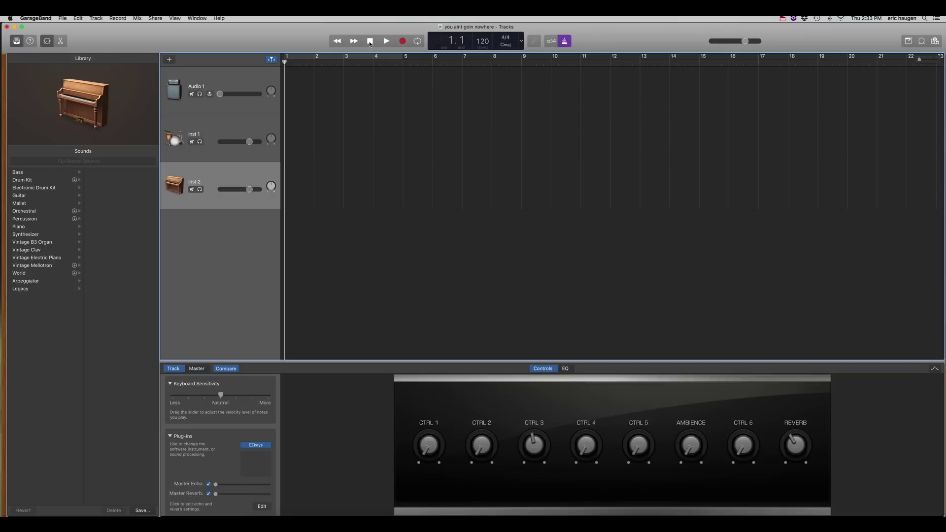
Play the project from about bar 2 and switch the metronome off
click(328, 64)
click(386, 42)
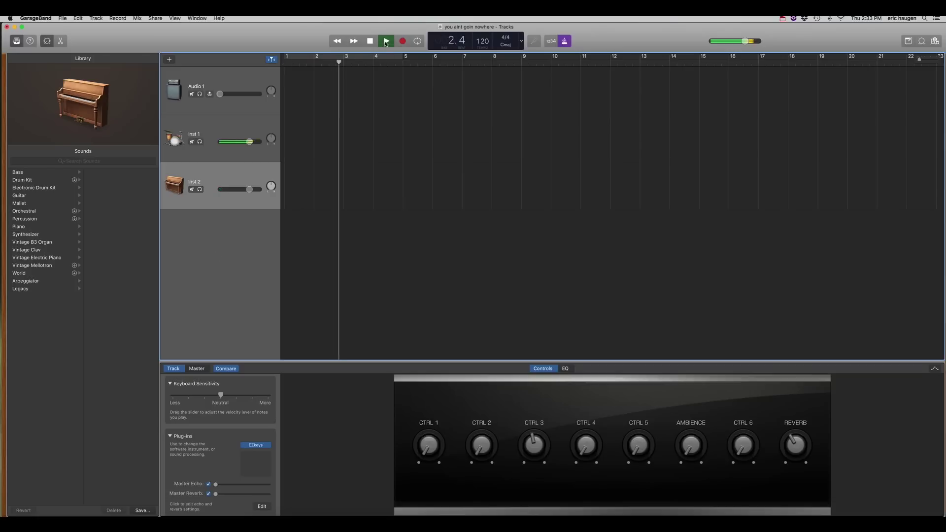
click(565, 42)
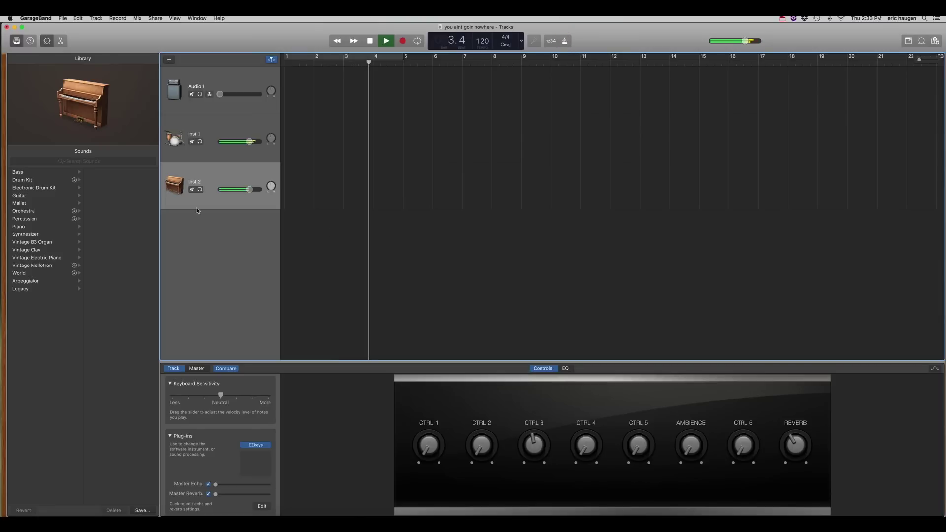
Open the EZkeys plug-in on the Inst 2 track, hide its MIDI browser and move the window off the track headers
click(258, 446)
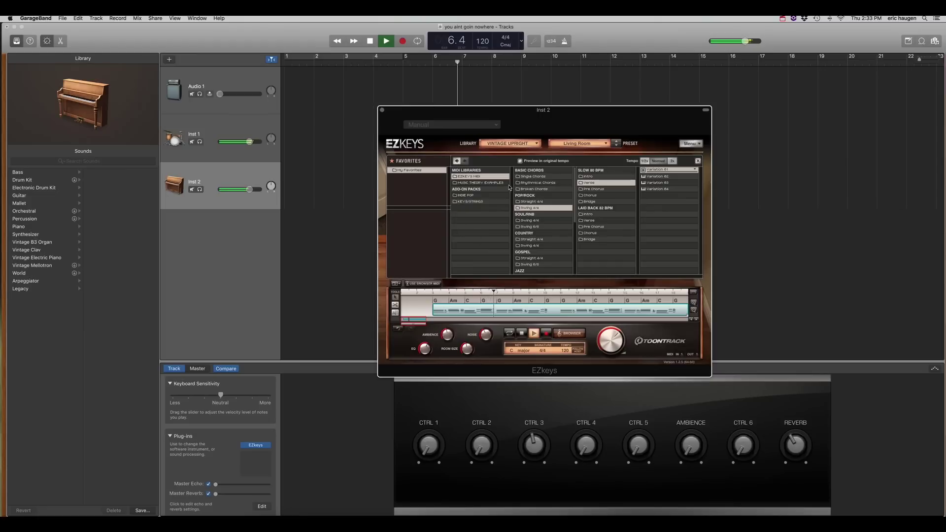
click(577, 144)
click(577, 144)
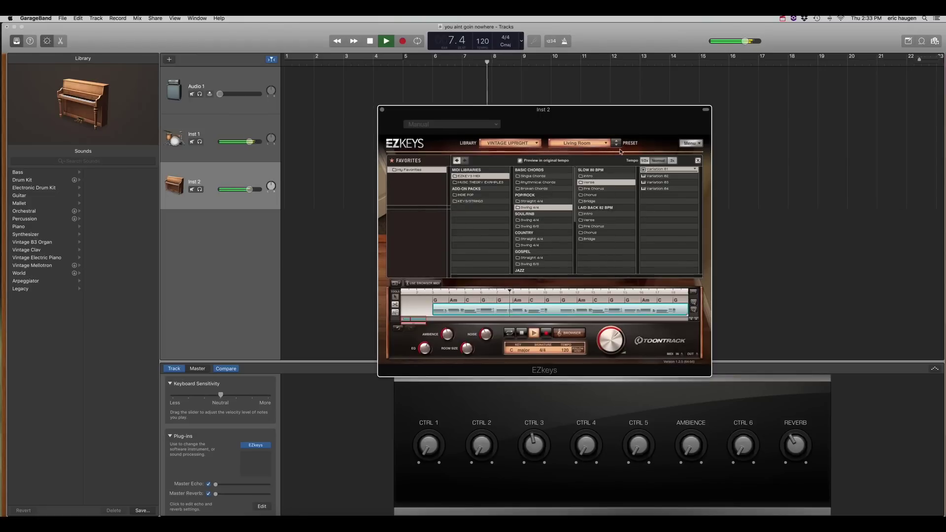
click(691, 143)
click(697, 160)
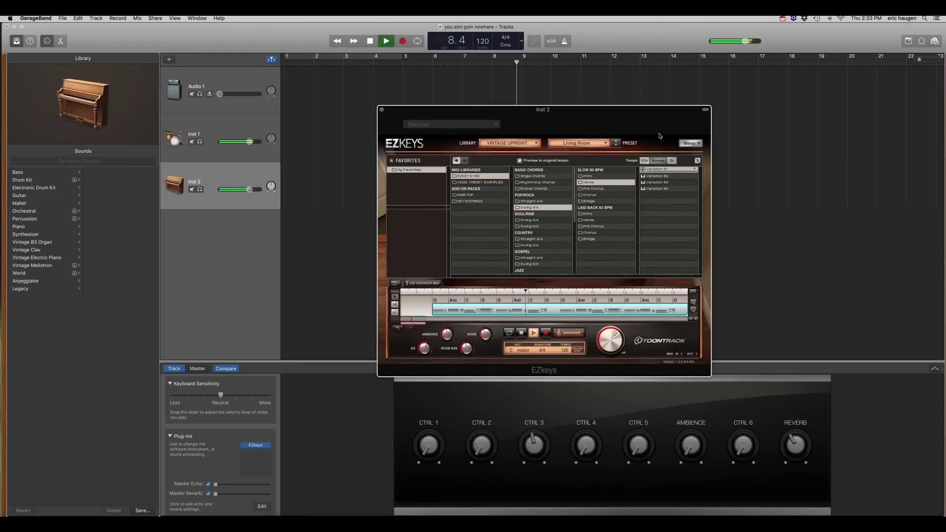
click(698, 160)
drag(542, 110, 659, 84)
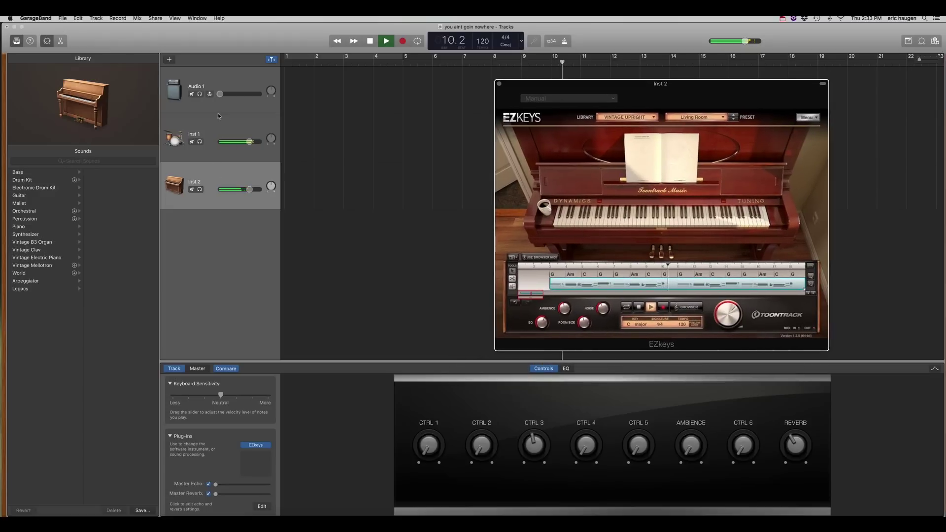
Open the EZdrummer plug-in on the Inst 1 track, show the drum kit view and reposition its window
click(218, 134)
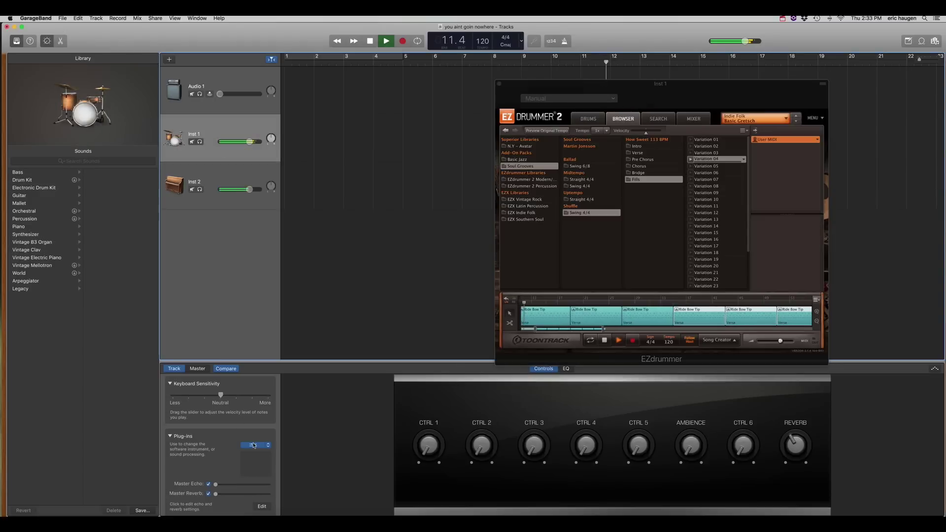
click(254, 446)
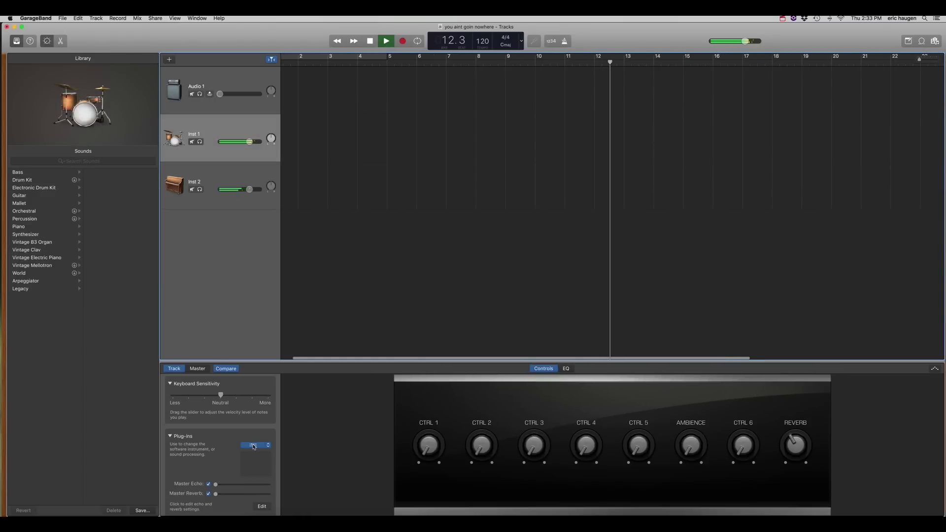
click(253, 447)
click(594, 121)
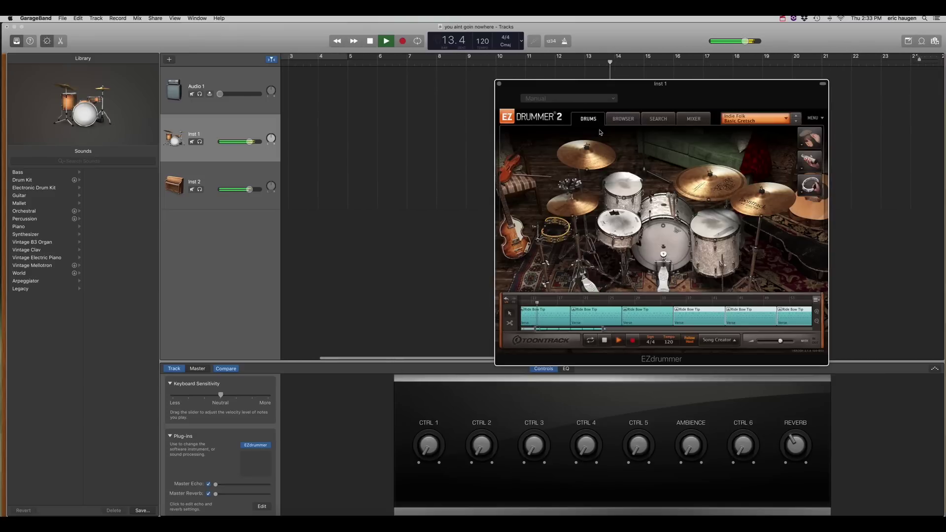
drag(678, 104, 620, 104)
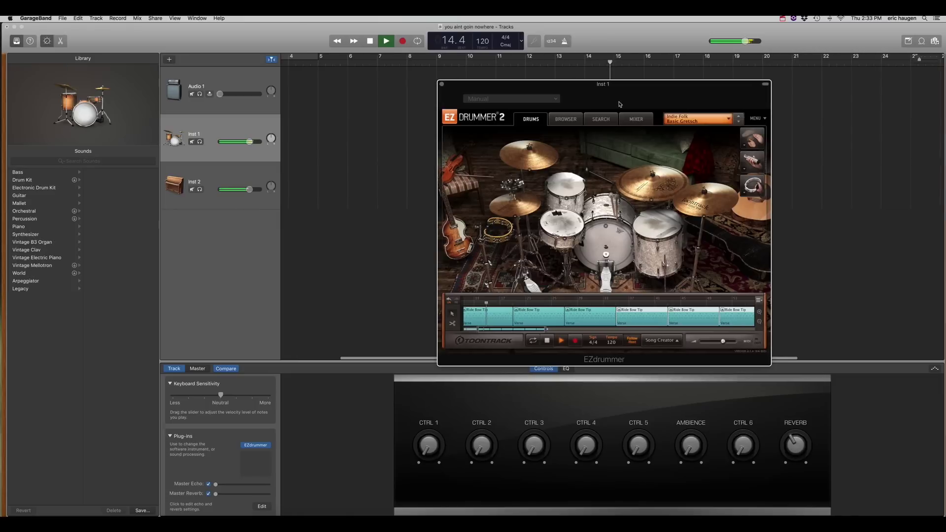